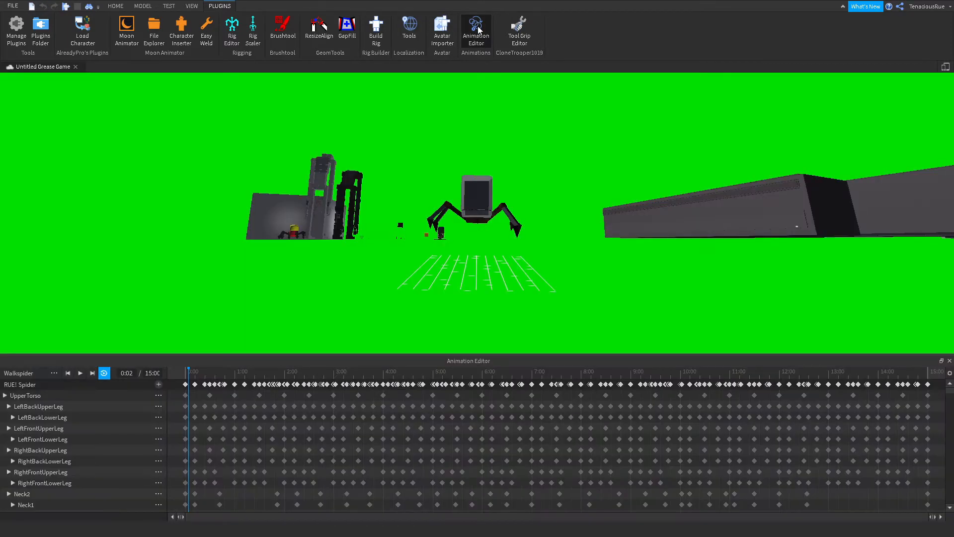
Create a new animation named "Idle" for the smiling green dummy
right_click_drag(568, 249, 571, 260)
key("w")
key("w")
left_click(571, 261)
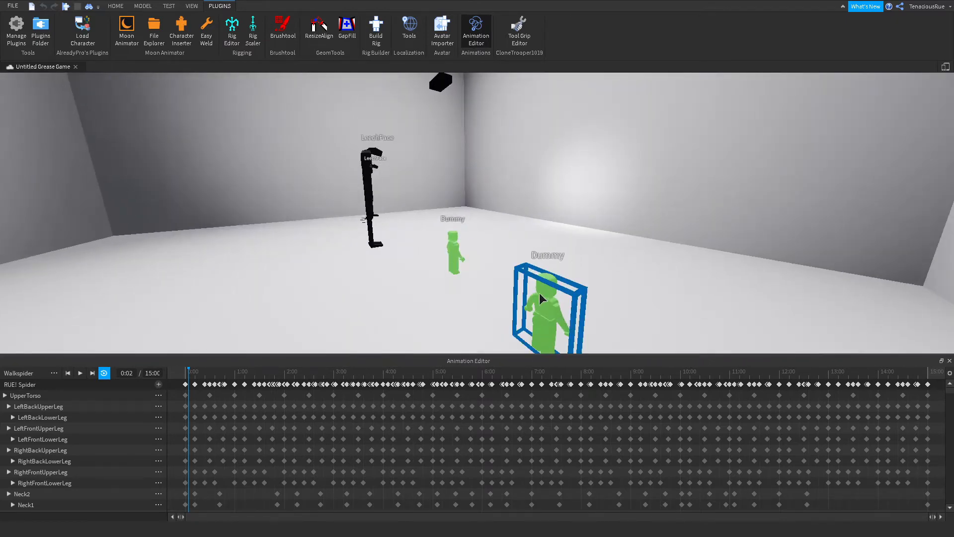
key("f")
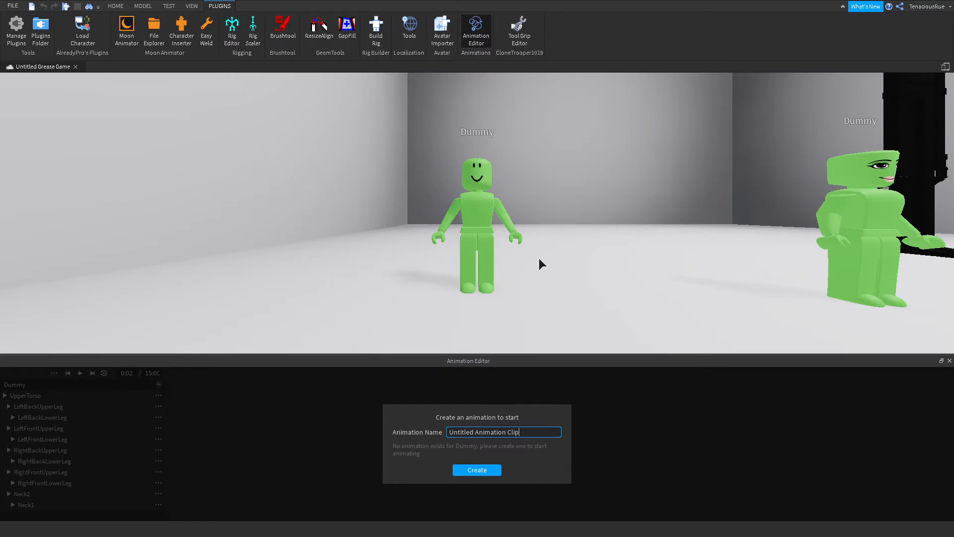
right_click_drag(596, 227, 596, 228)
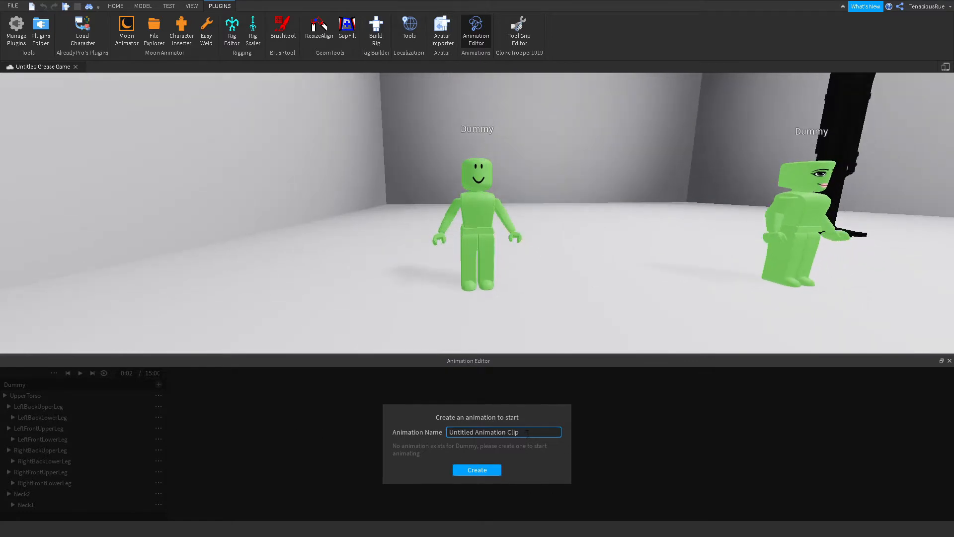
left_click_drag(527, 434, 419, 422)
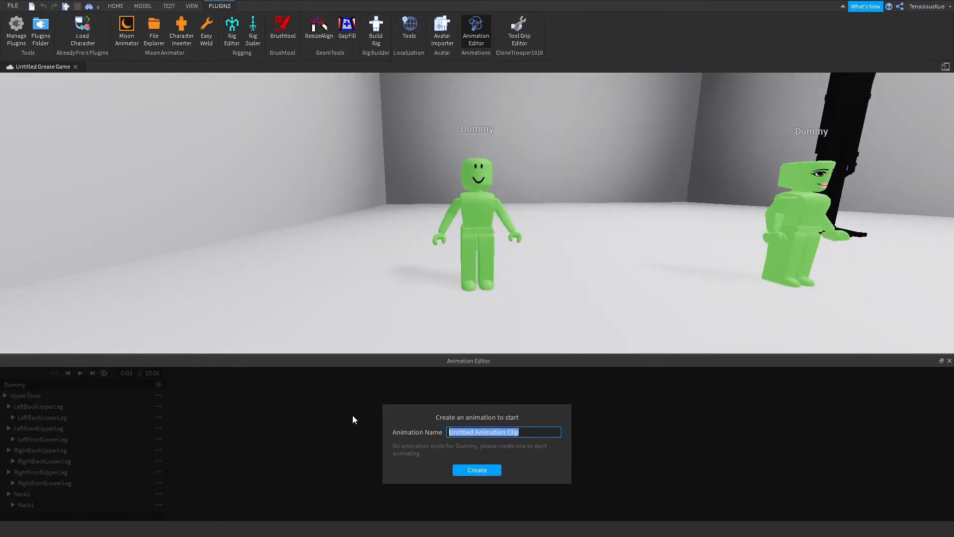
key("BackSpace")
type("Idle")
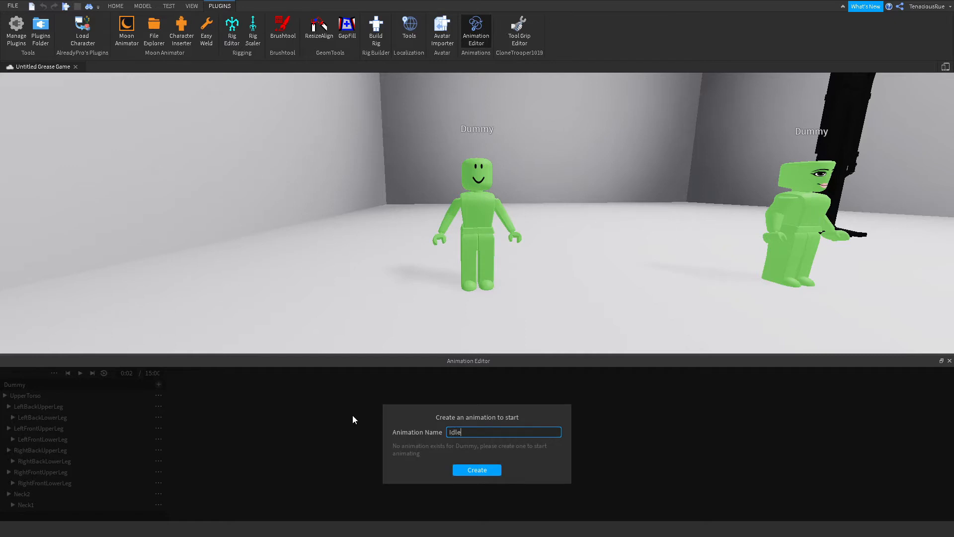
key("Return")
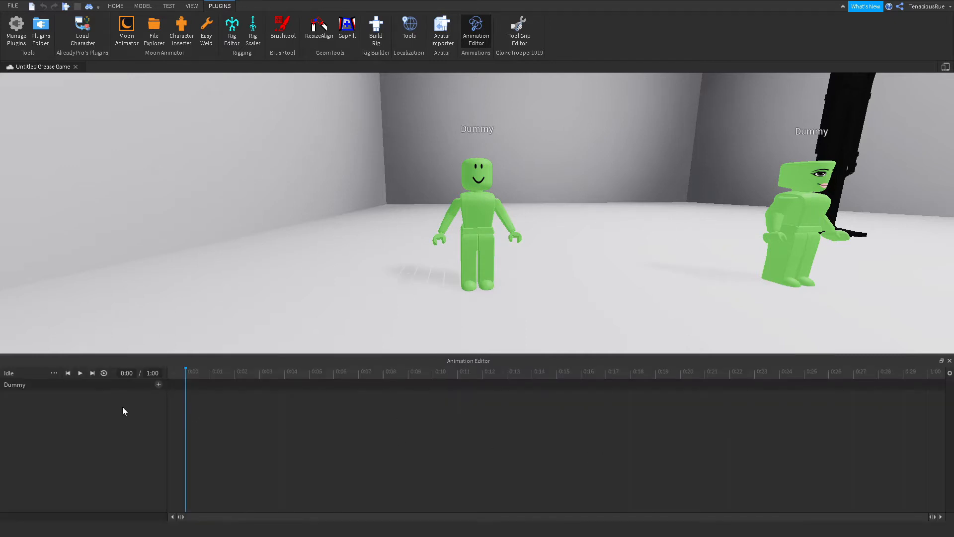
Set the Idle animation's priority to Idle
left_click(54, 374)
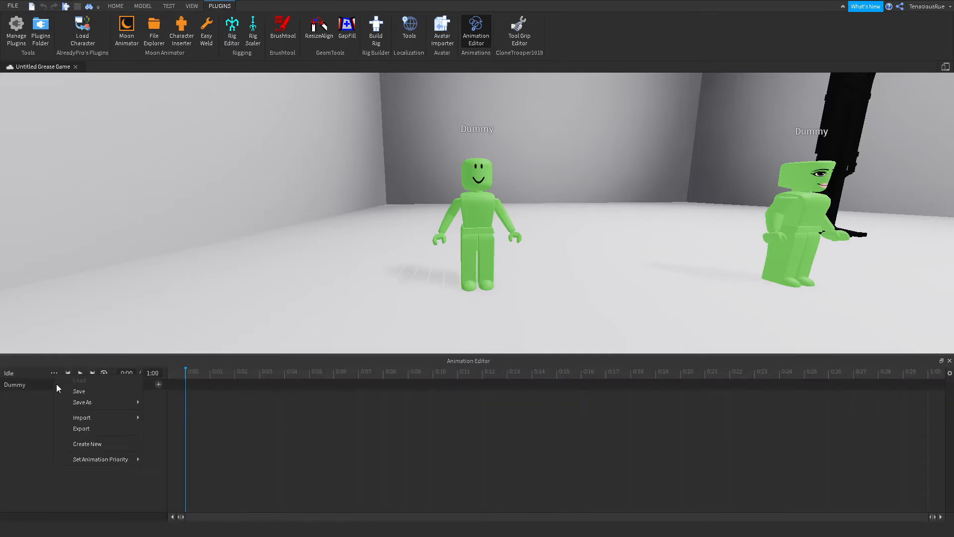
mouse_move(103, 462)
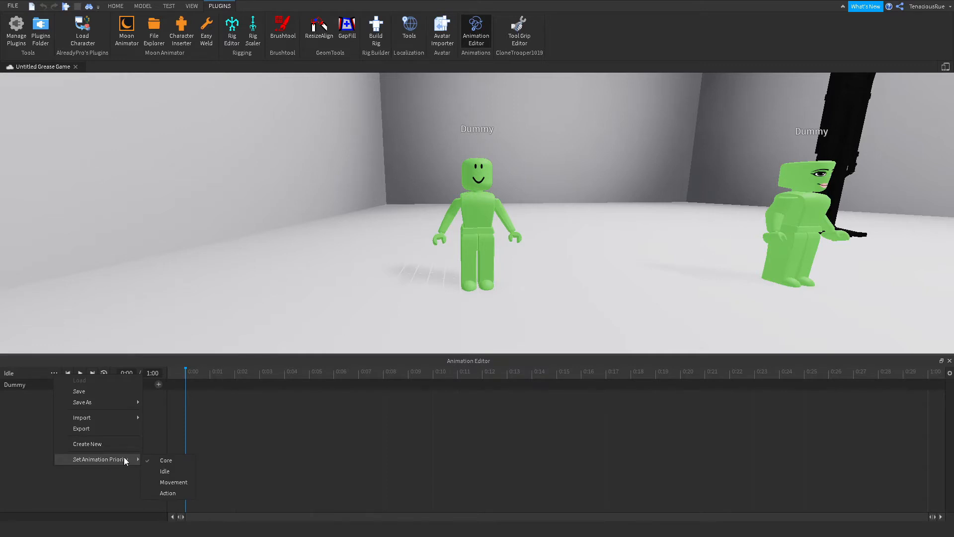
left_click(41, 422)
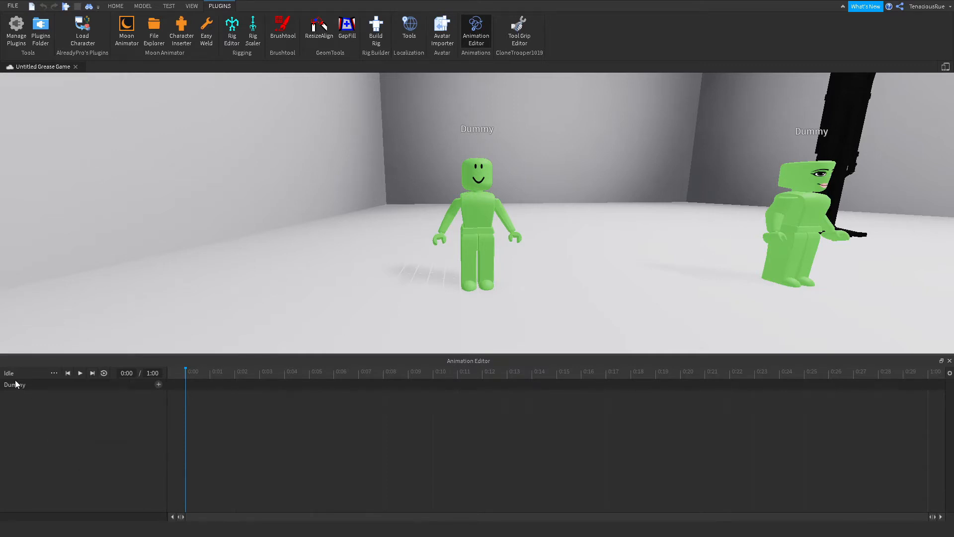
left_click(54, 374)
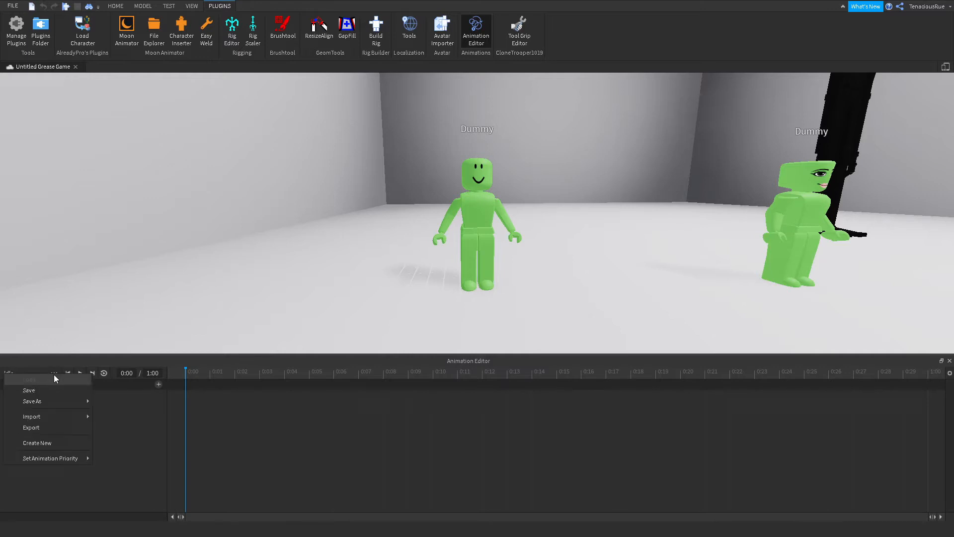
mouse_move(79, 461)
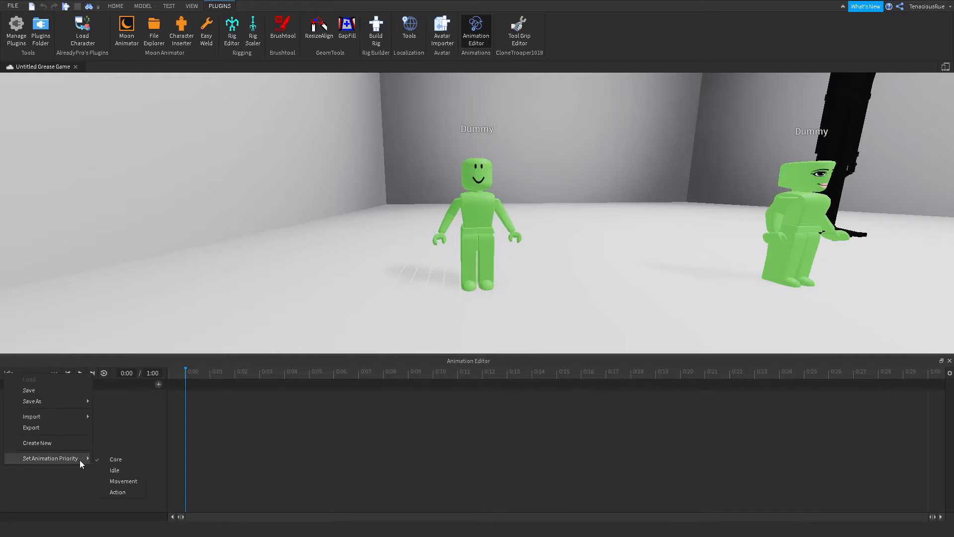
left_click(134, 474)
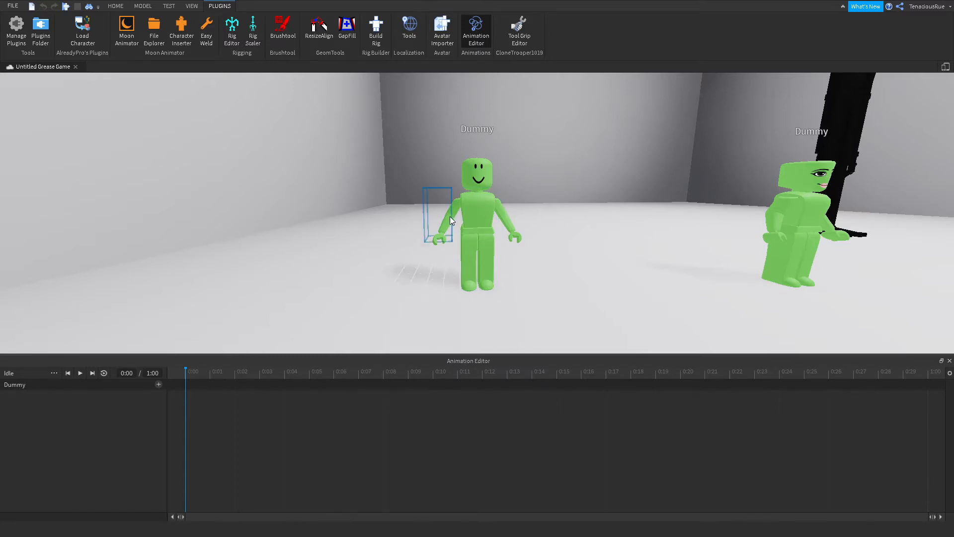
Rotate the dummy's right arm closer to its torso at 0:00
left_click(143, 6)
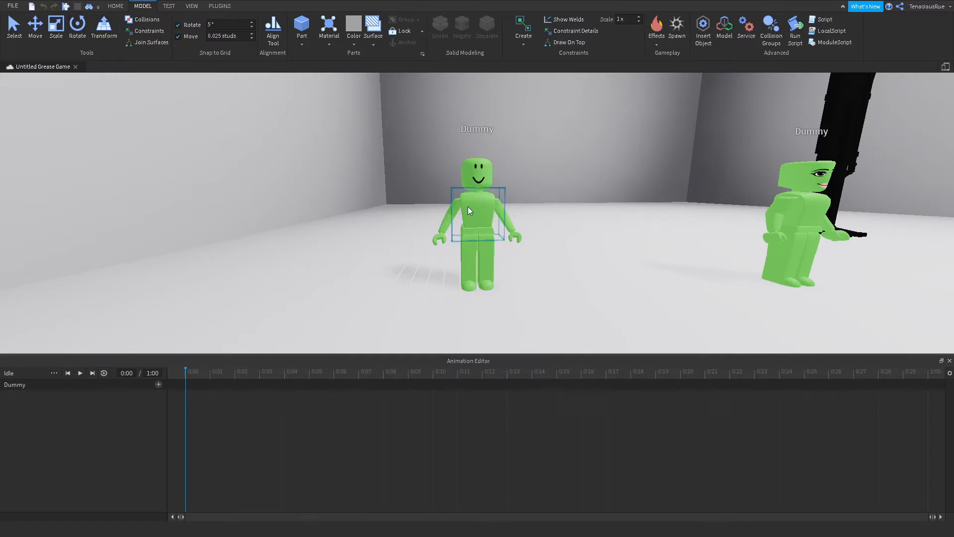
scroll(511, 228, "up", 3)
right_click_drag(511, 227, 546, 216)
scroll(511, 228, "up", 4)
scroll(511, 228, "down", 5)
key("a")
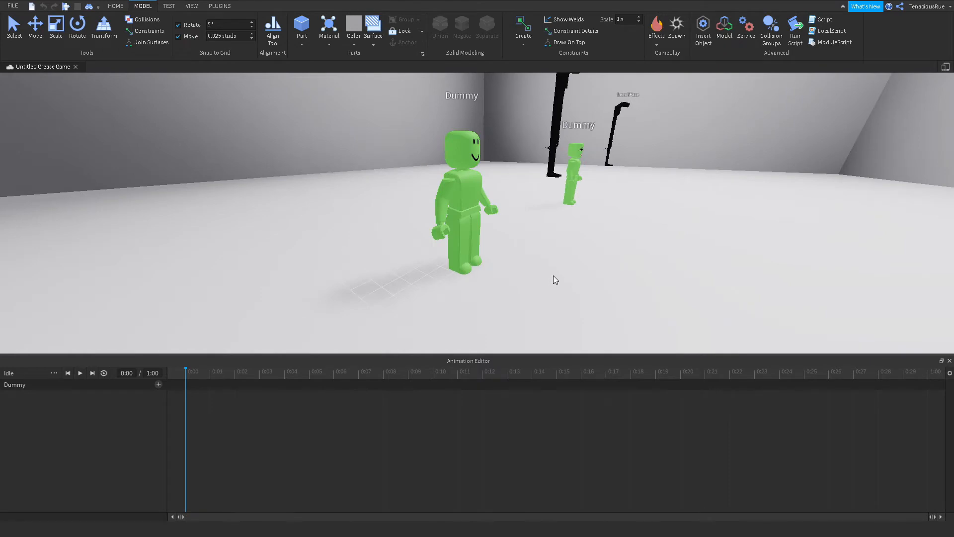
key("w")
right_click_drag(559, 273, 559, 273)
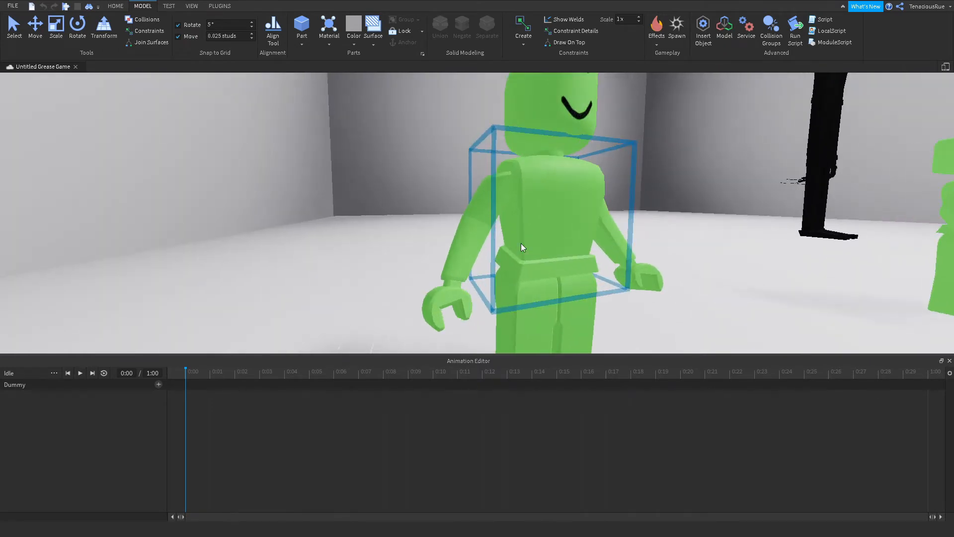
left_click(451, 243)
key("s")
right_click_drag(590, 245, 589, 247)
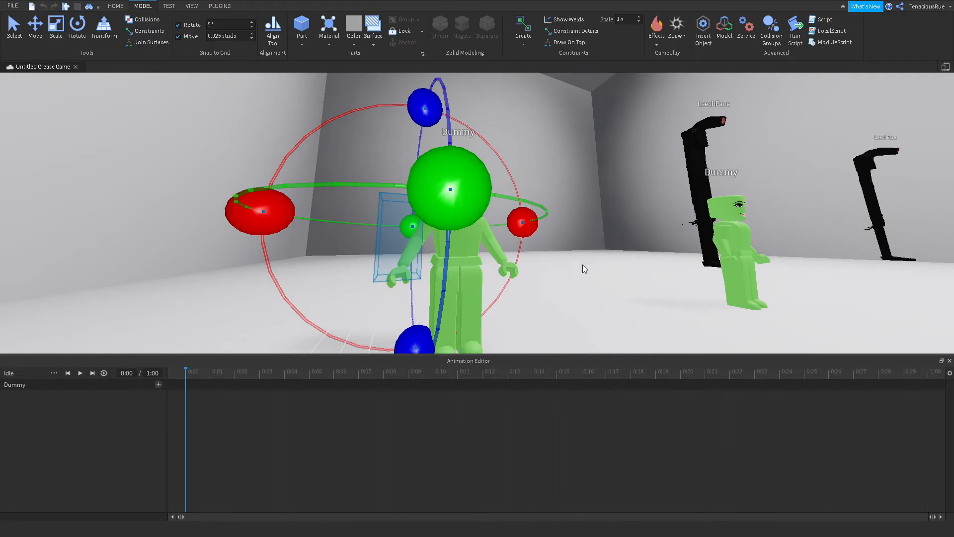
key("d")
right_click_drag(605, 250, 606, 250)
key("s")
left_click_drag(482, 188, 479, 153)
key("w")
key("a")
Set the move snap increment to 0 studs and shift the right arm slightly into place at the shoulder
left_click(36, 27)
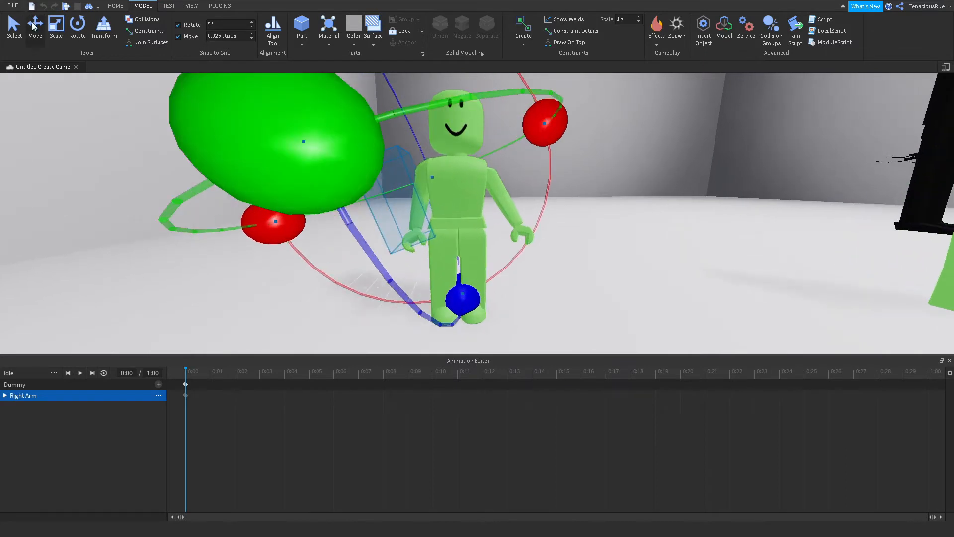
left_click(229, 36)
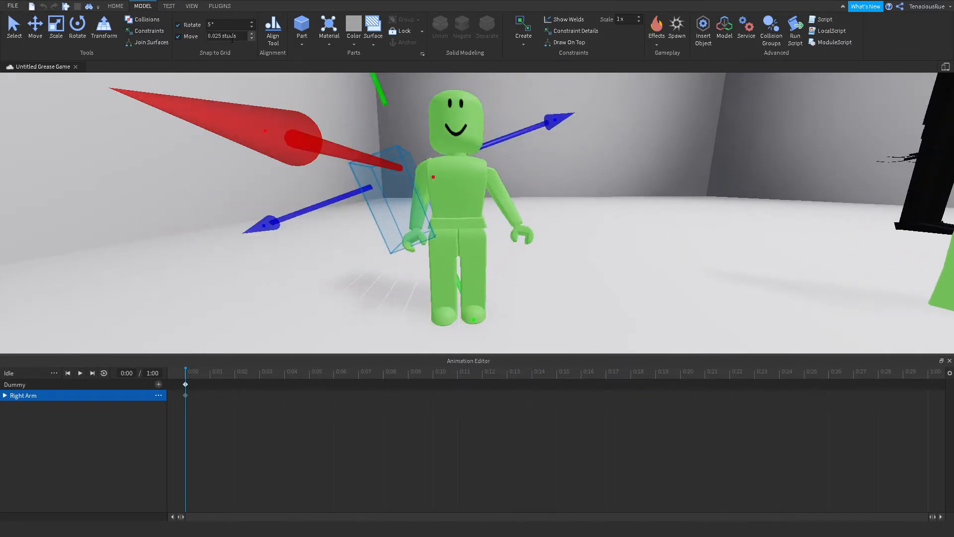
type("0")
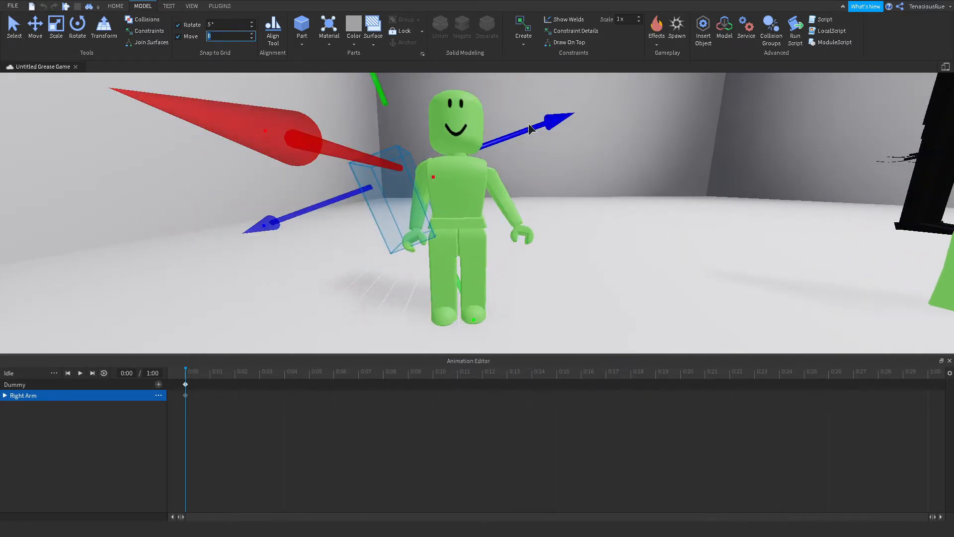
left_click_drag(528, 126, 525, 128)
right_click_drag(525, 131, 525, 128)
left_click_drag(533, 141, 532, 142)
Rotate the dummy's left arm closer to its torso at 0:00 to match the right arm
left_click(498, 199)
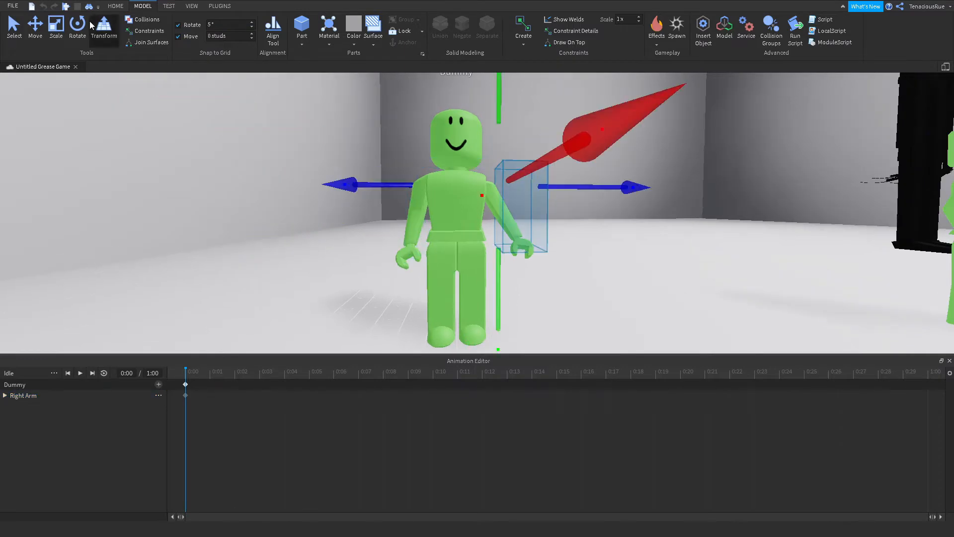
left_click(78, 27)
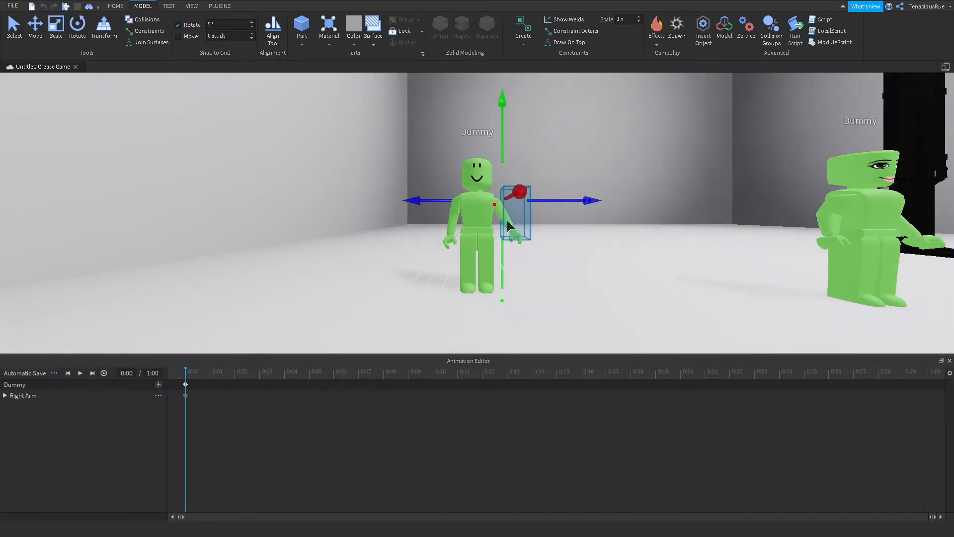
key("w")
key("d")
key("r")
left_click_drag(567, 201, 559, 231)
key("r")
left_click(575, 293)
Shift the left arm slightly along its length with the Move tool at 0:00
key("s")
right_click_drag(549, 201, 549, 201)
key("w")
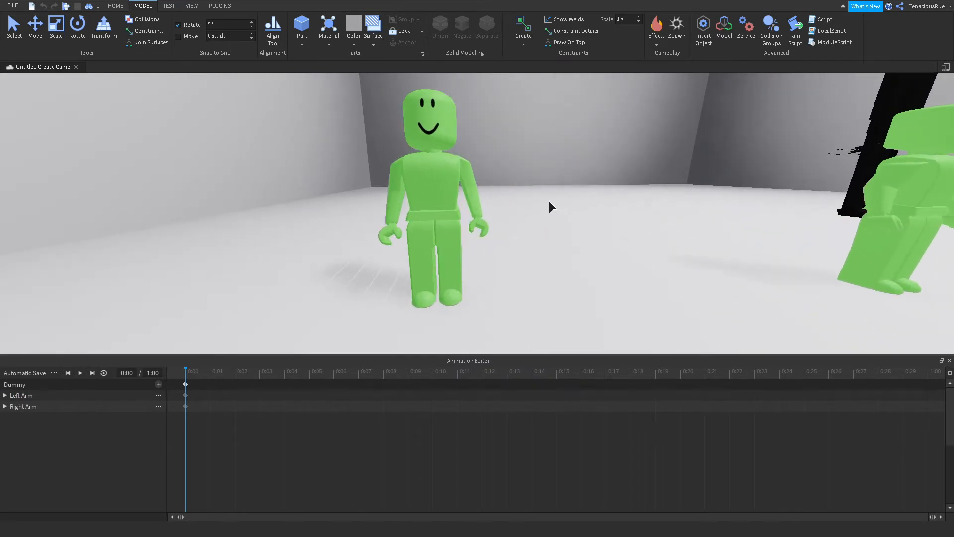
left_click(470, 196)
right_click_drag(510, 142, 510, 142)
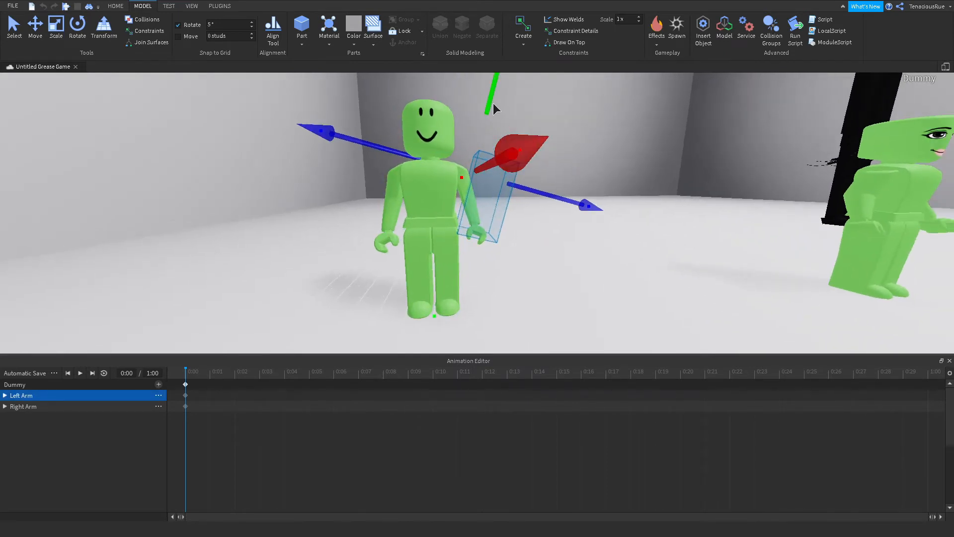
left_click_drag(493, 104, 493, 105)
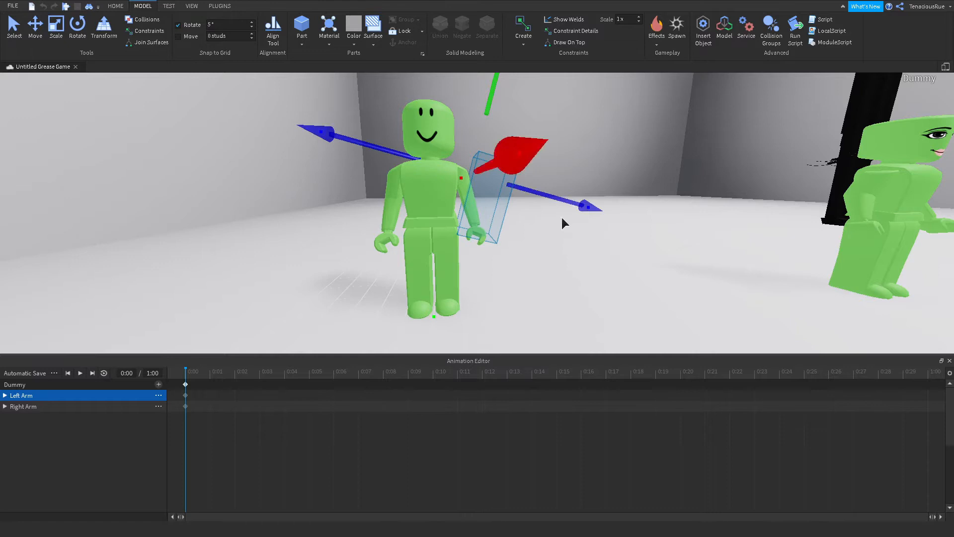
left_click(594, 296)
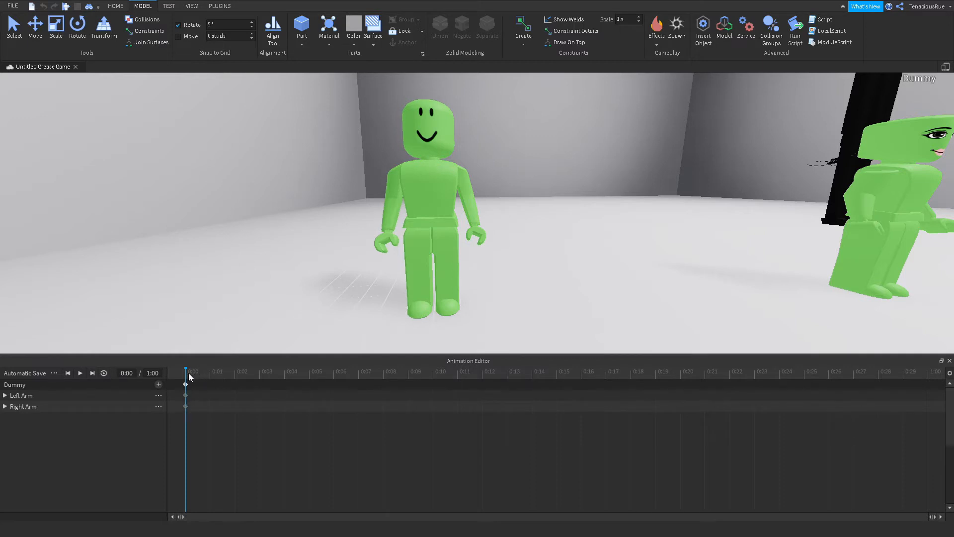
Set the animation's total length to 5 seconds
left_click_drag(189, 373, 168, 374)
key("BackSpace")
type("5")
key("Return")
At 1:00, nudge the dummy's left arm, right arm and head slightly along their lengths to key a subtle breathing pose
left_click_drag(187, 382, 333, 377)
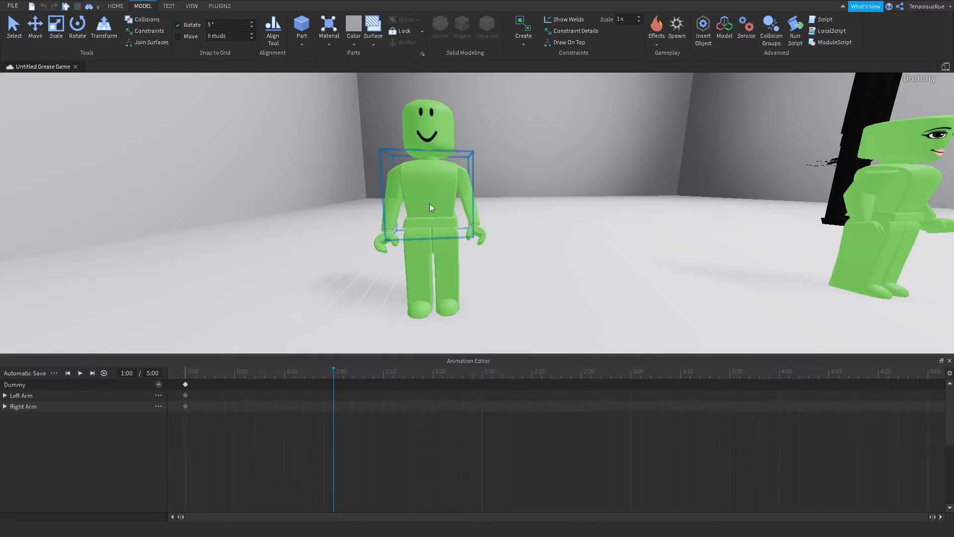
left_click(470, 205)
left_click(485, 195)
left_click_drag(489, 101, 490, 94)
left_click(393, 201)
left_click_drag(359, 117, 358, 120)
left_click(425, 142)
left_click_drag(427, 300, 428, 298)
mouse_move(432, 284)
right_mouse_down()
mouse_move(446, 275)
mouse_move(433, 276)
right_mouse_up()
Turn on looping and play the animation from 0:00 to preview the first movement
left_click_drag(215, 376, 239, 376)
left_click(105, 374)
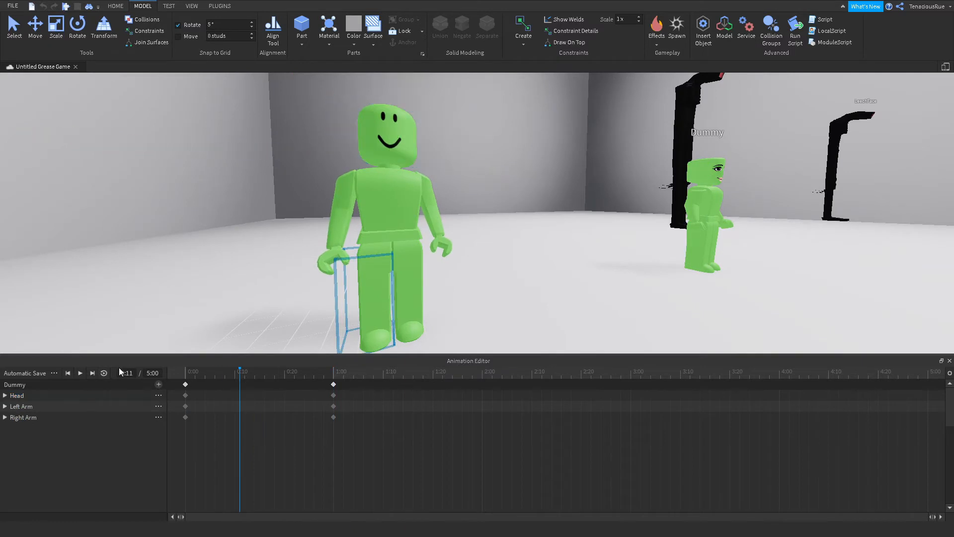
left_click(104, 372)
left_click_drag(226, 371, 178, 386)
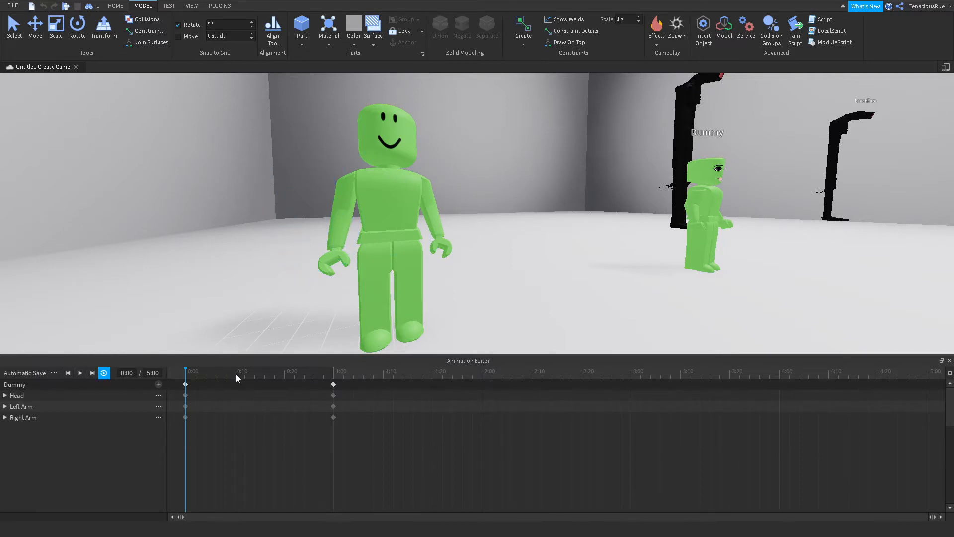
left_click_drag(189, 377, 139, 406)
left_click(80, 372)
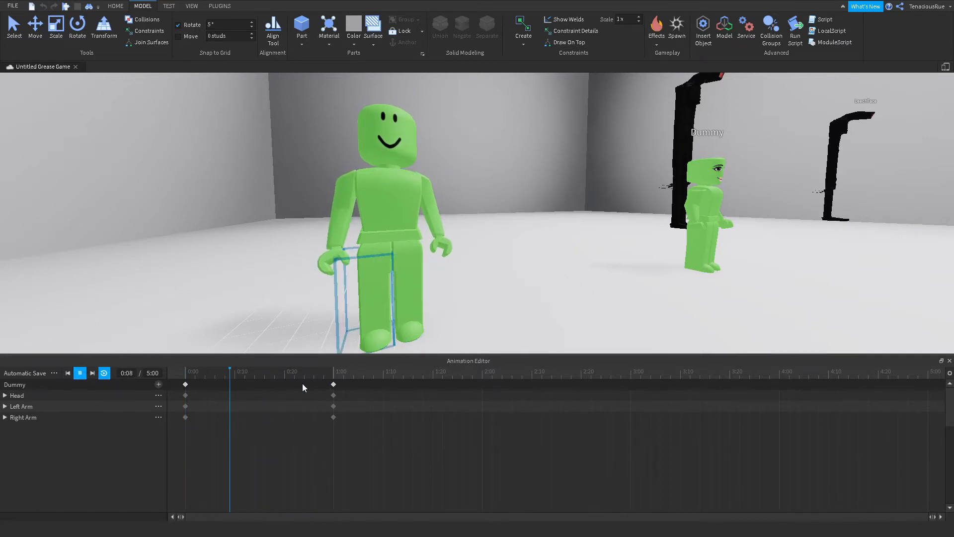
left_click(81, 372)
Copy all the keyframes at 0:00 and paste them at 2:00
left_click(185, 383)
left_click_drag(257, 373, 482, 372)
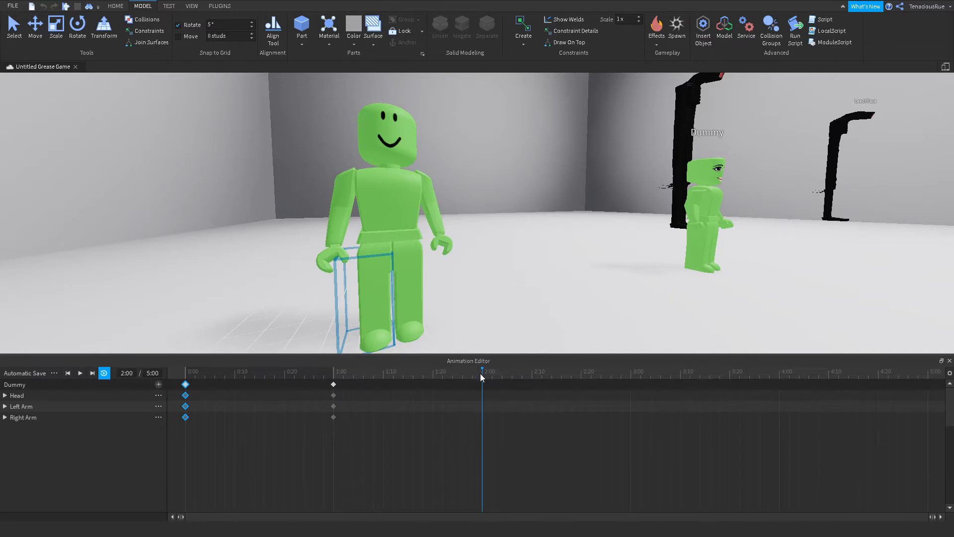
key("ctrl+v")
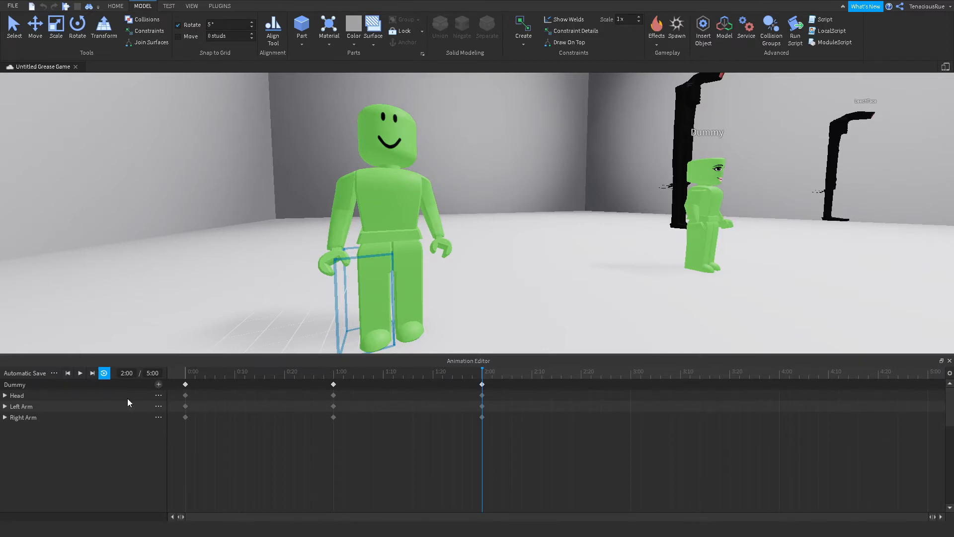
Play the animation from the start to check the loop between 0:00 and 2:00
left_click_drag(194, 380, 183, 391)
left_click_drag(207, 377, 87, 381)
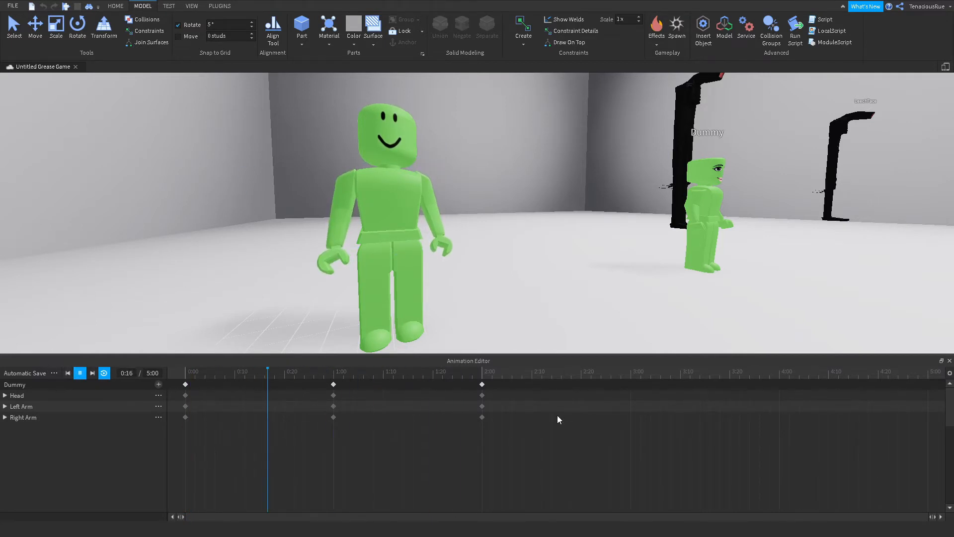
key("space")
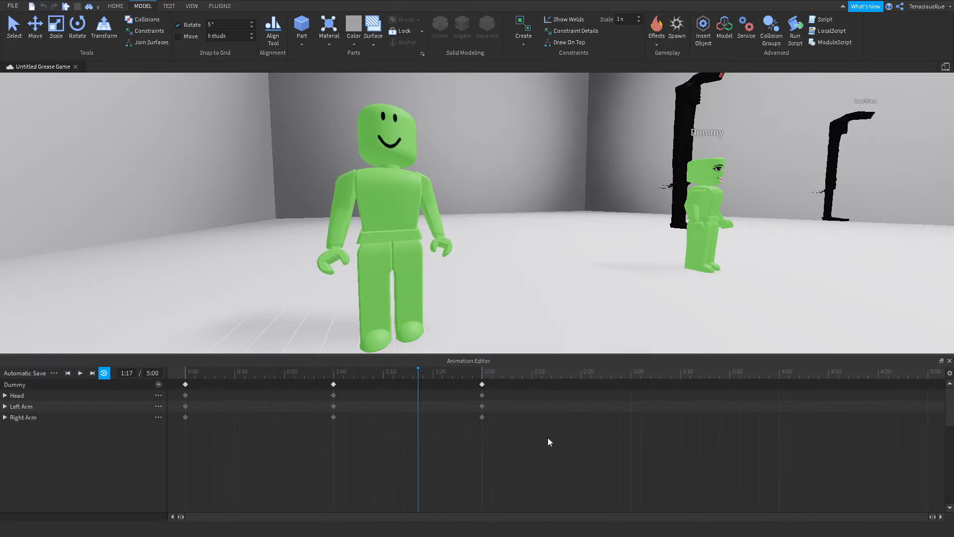
Copy the keyframes at 1:00 and 2:00 and paste them starting at 3:00
left_click_drag(519, 391, 552, 501)
left_click_drag(428, 374, 631, 380)
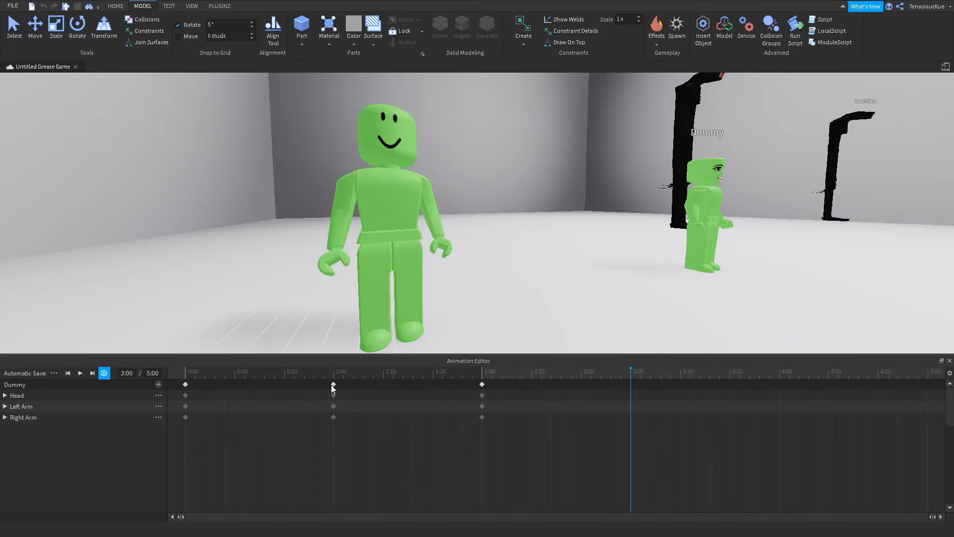
key("ctrl+v")
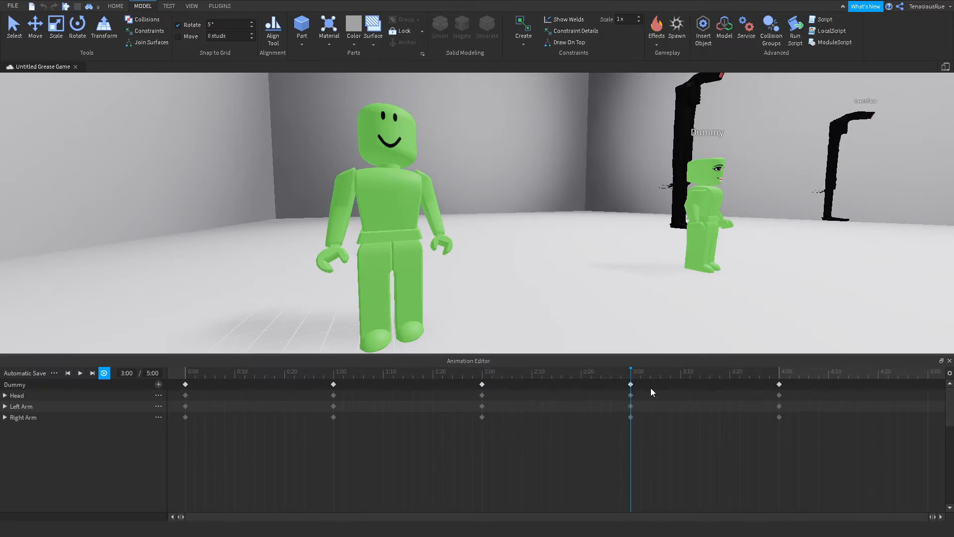
Paste the copied keyframes at 5:00 to extend the animation
left_click_drag(777, 376, 928, 375)
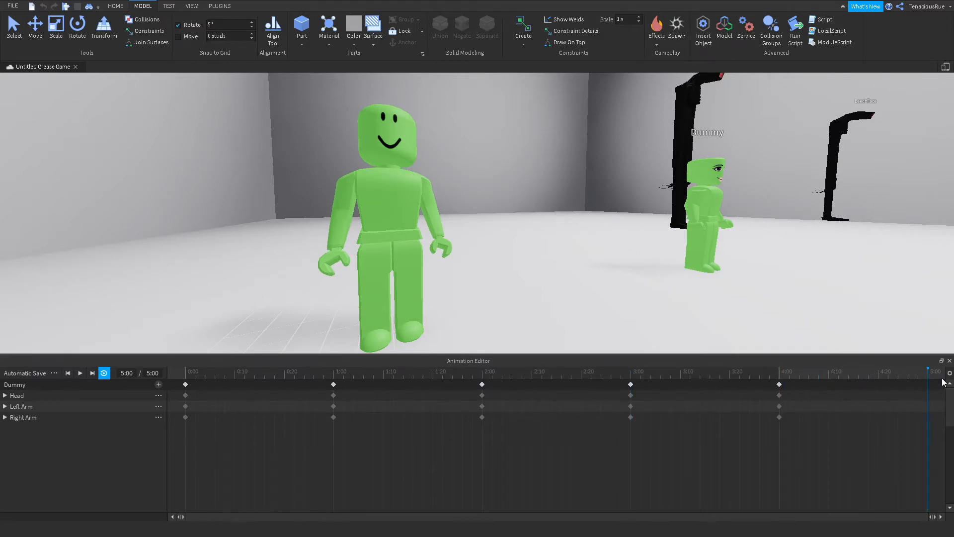
key("ctrl+v")
left_click_drag(773, 516, 576, 503)
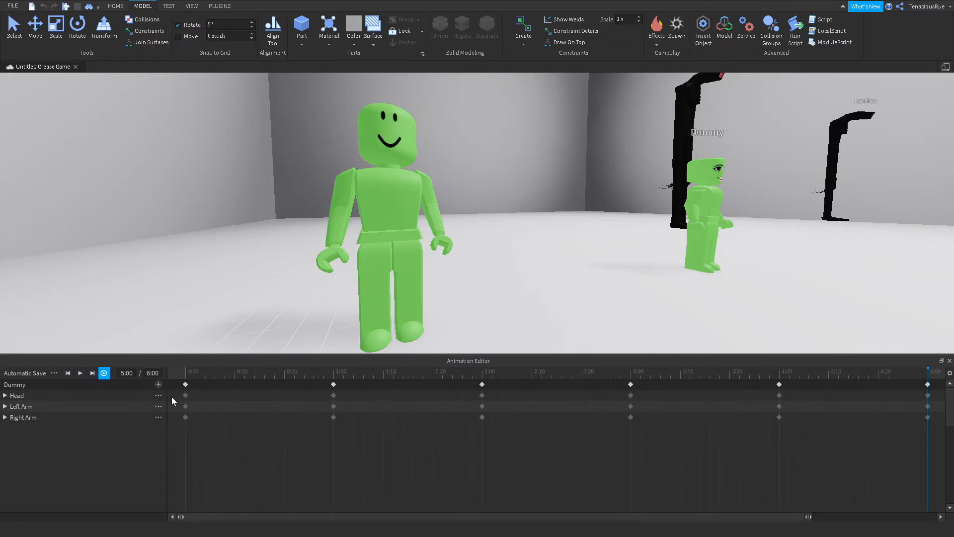
At 2:04, rotate the dummy's head so that it tilts sharply to one side
left_click_drag(213, 371, 487, 374)
left_click_drag(428, 400, 157, 396)
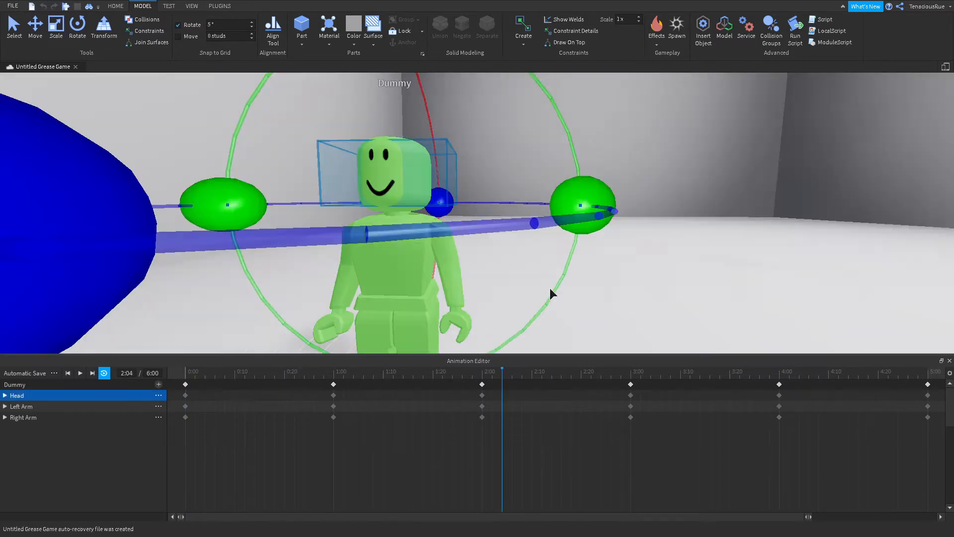
key("s")
right_click_drag(534, 274, 506, 334)
key("w")
key("w")
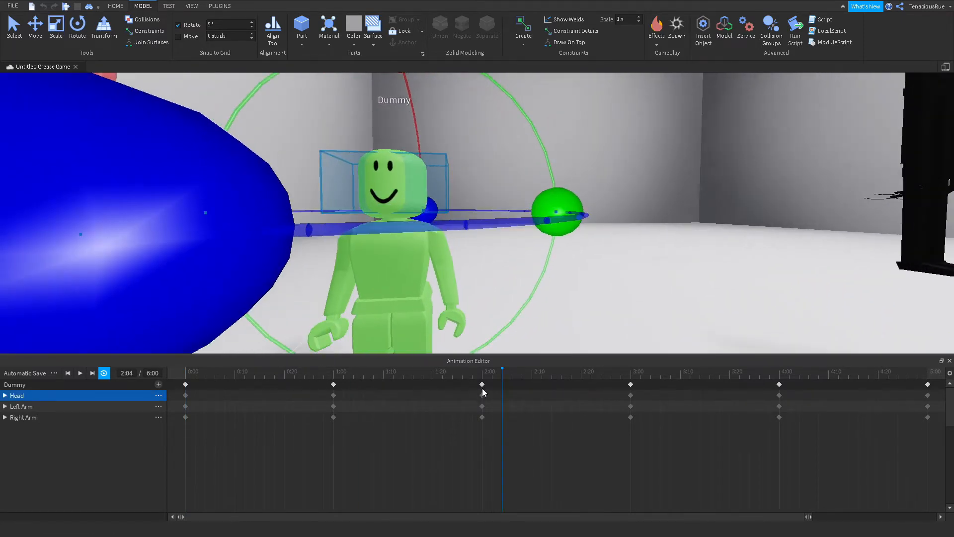
left_click_drag(550, 216, 428, 276)
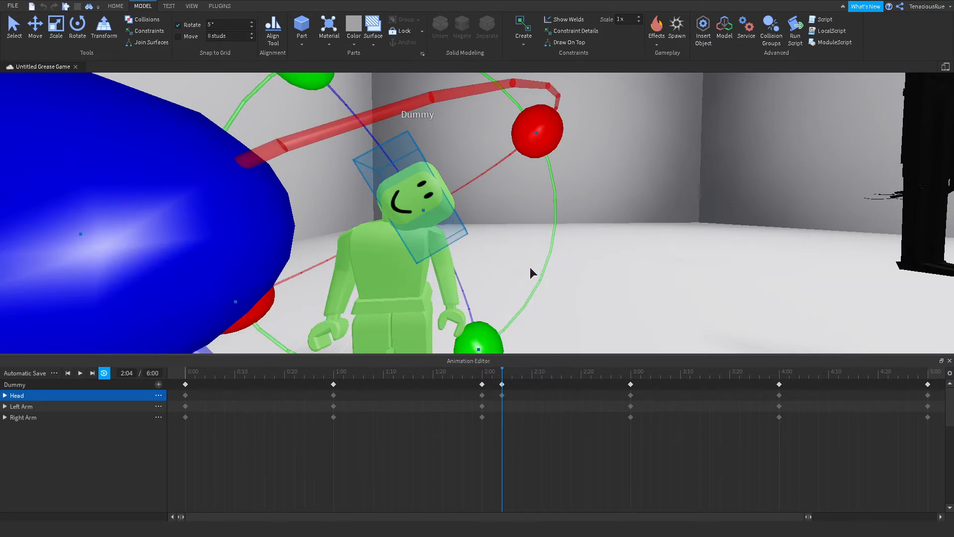
Copy the upright Head keyframe at 2:00 and paste it at 2:06
left_click(485, 383)
left_click_drag(486, 383, 513, 386)
left_click(483, 396)
key("ctrl+c")
key("ctrl+v")
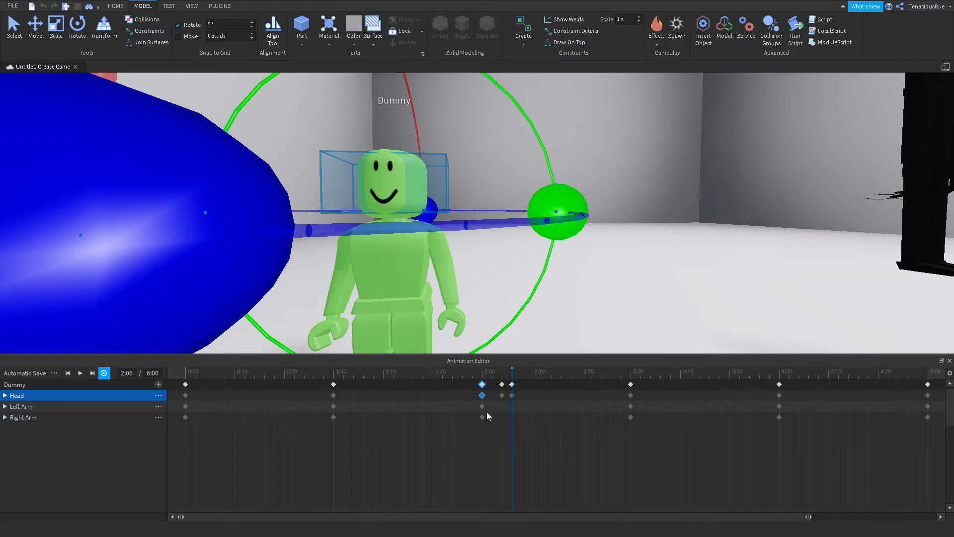
At 2:08, rotate the dummy's head so that it tilts to the side opposite the 2:04 pose
key("d")
right_click_drag(526, 247, 526, 230)
scroll(390, 227, "down", 3)
left_click_drag(505, 122, 572, 219)
right_click_drag(571, 219, 570, 224)
left_click(520, 374)
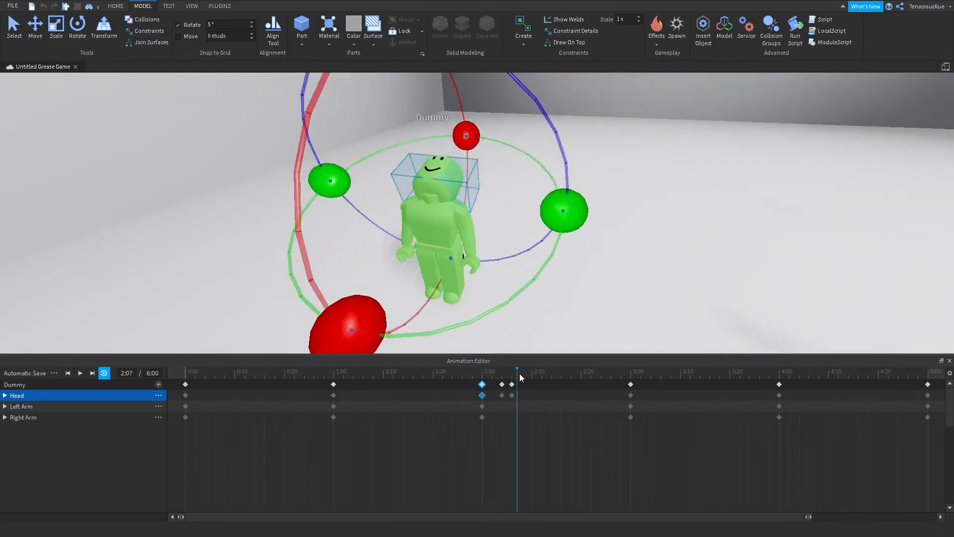
left_click(522, 377)
right_click_drag(536, 301, 534, 301)
key("d")
left_click_drag(422, 276, 416, 167)
left_click(535, 210)
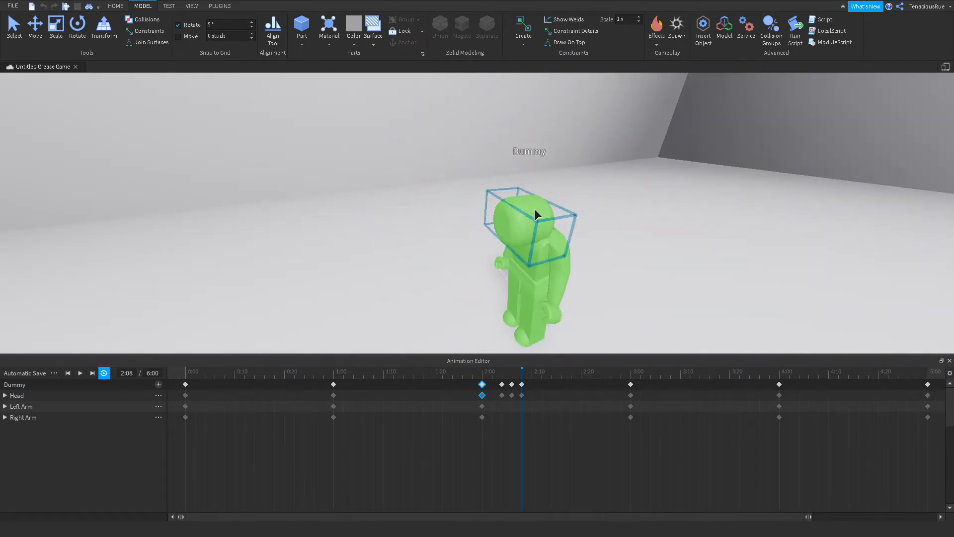
left_click(535, 209)
right_click_drag(535, 210, 534, 210)
right_click_drag(428, 292, 428, 293)
left_click_drag(557, 103, 610, 222)
right_click_drag(610, 222, 609, 219)
scroll(607, 224, "down", 2)
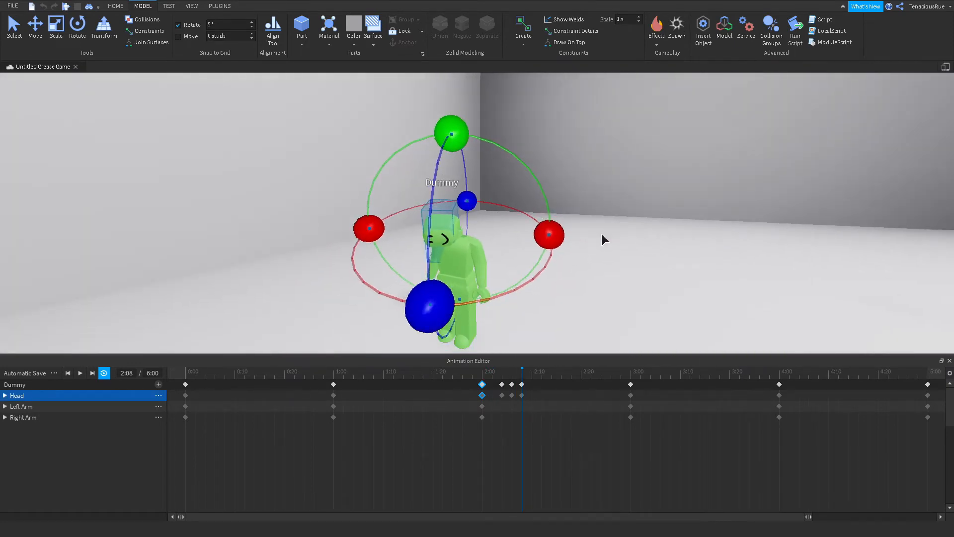
scroll(602, 234, "up", 2)
left_click(542, 394)
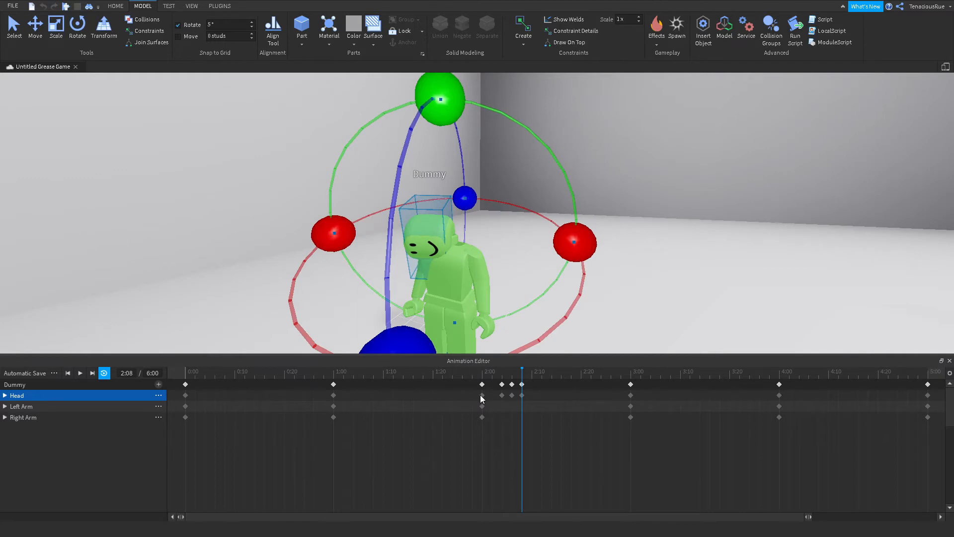
Copy the upright Head keyframe at 2:00 and paste it at 2:10
left_click(482, 396)
key("ctrl+c")
left_click_drag(523, 373, 529, 375)
key("ctrl+v")
left_click(531, 414)
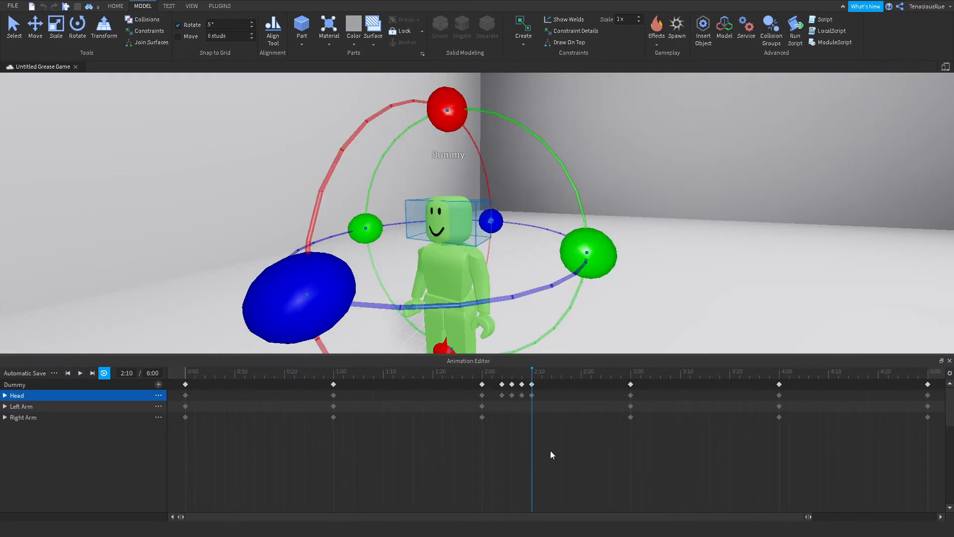
Scrub back through the new head keyframes between 2:10 and 2:00 to check the head tilts
left_click(483, 384)
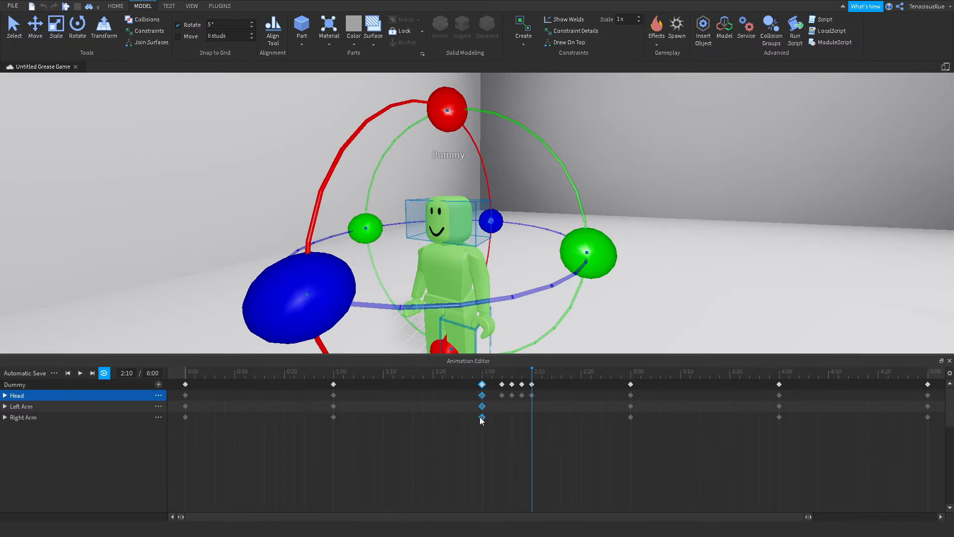
left_click_drag(531, 376, 502, 404)
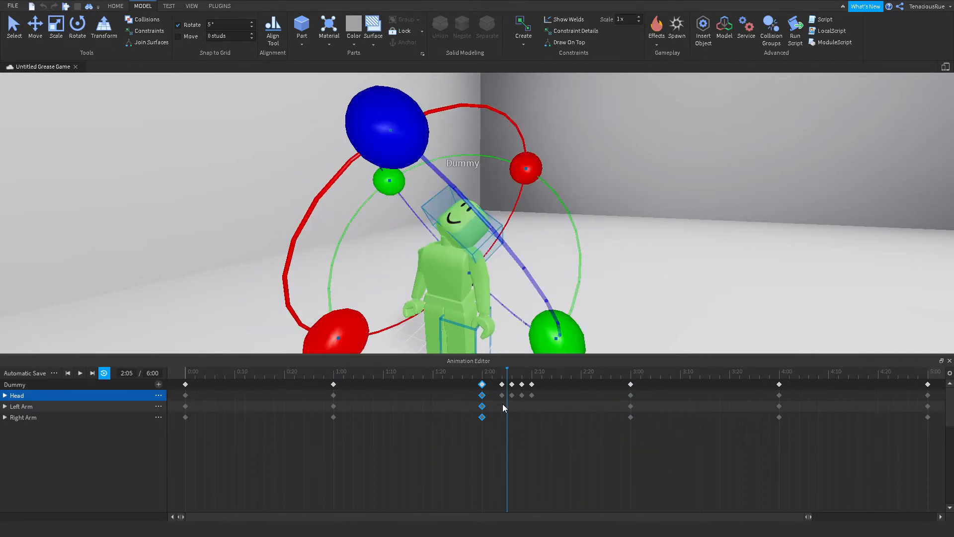
left_click(467, 385)
mouse_move(481, 387)
left_mouse_down()
mouse_move(359, 388)
mouse_move(485, 387)
left_mouse_up()
left_click(466, 406)
left_click_drag(503, 377, 479, 383)
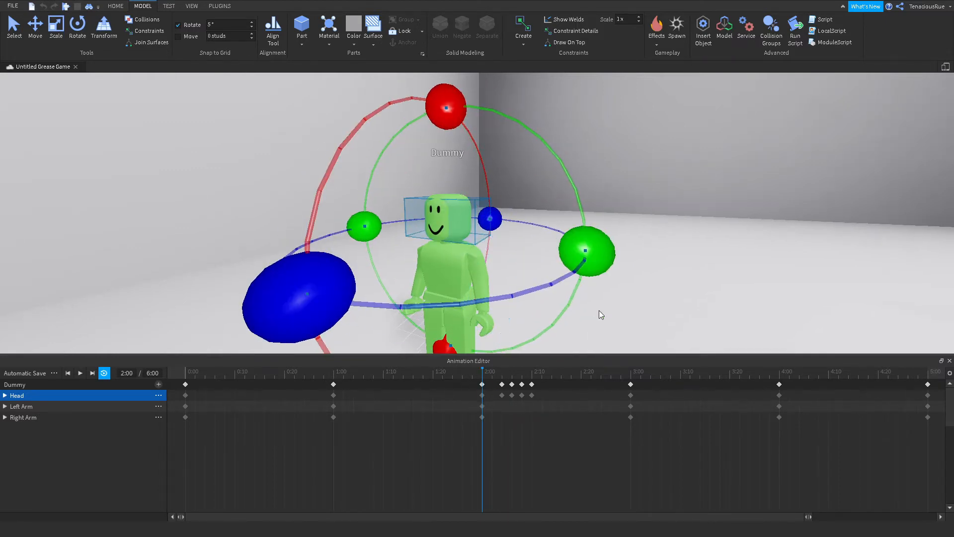
left_click(623, 310)
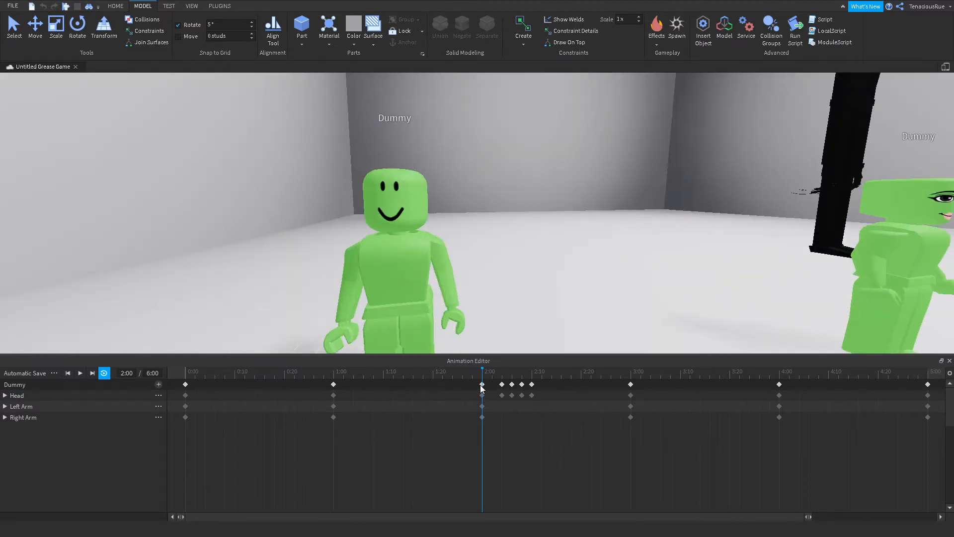
Play the animation from around 2:00 to preview the head tilting
mouse_move(484, 374)
left_mouse_down()
mouse_move(502, 376)
mouse_move(485, 377)
left_mouse_up()
left_click(79, 373)
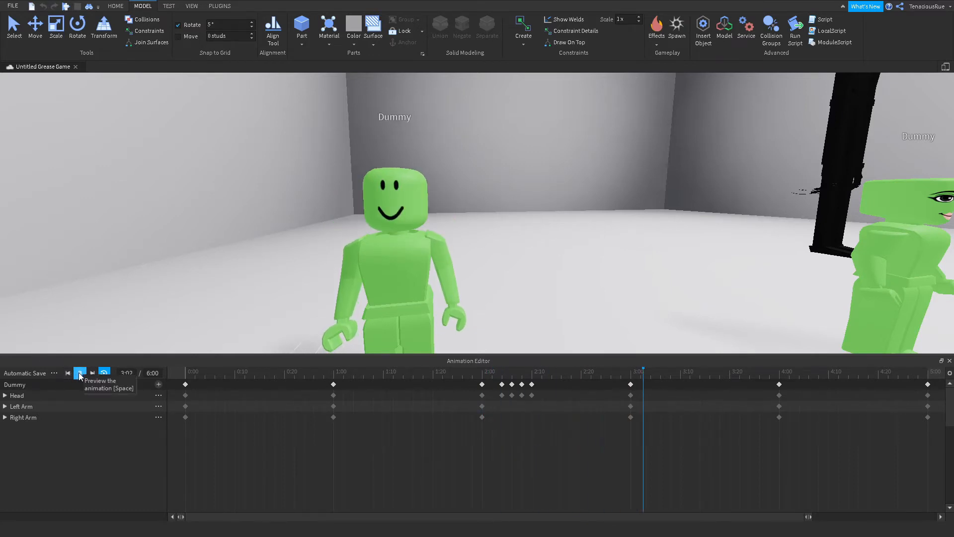
left_click(453, 377)
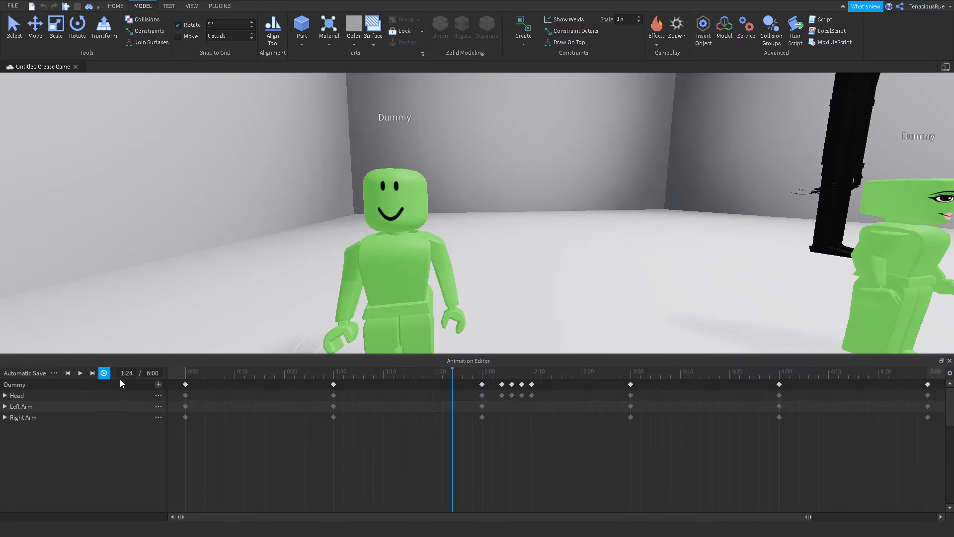
left_click(83, 374)
Paste the upright Head keyframe from 2:00 at 2:02, just before the first head tilt
left_click_drag(482, 377, 482, 378)
right_click(482, 395)
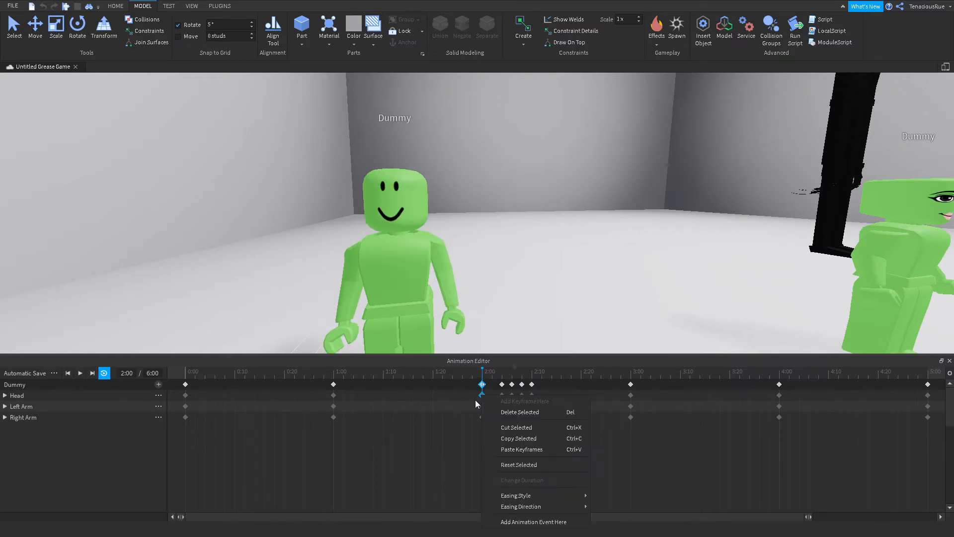
key("Escape")
left_click_drag(476, 376, 495, 373)
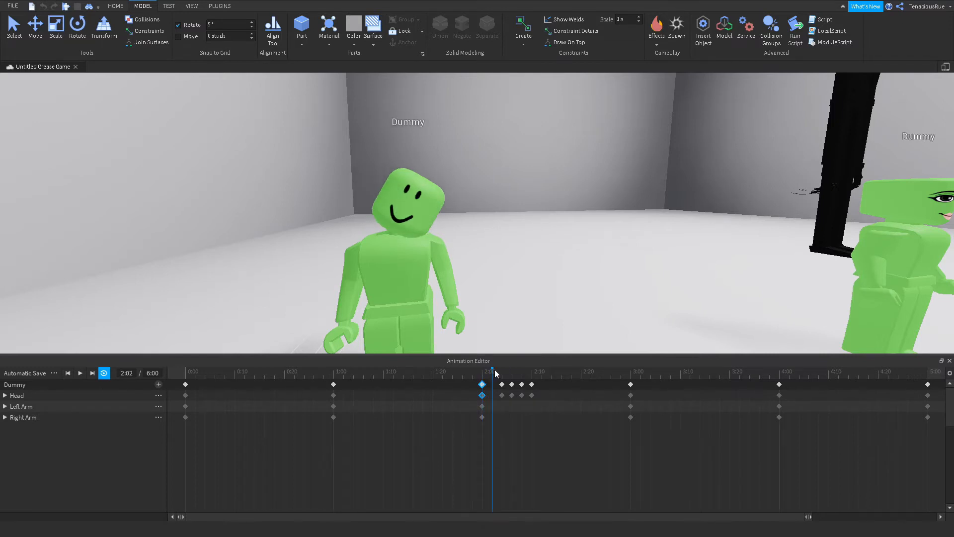
key("ctrl+v")
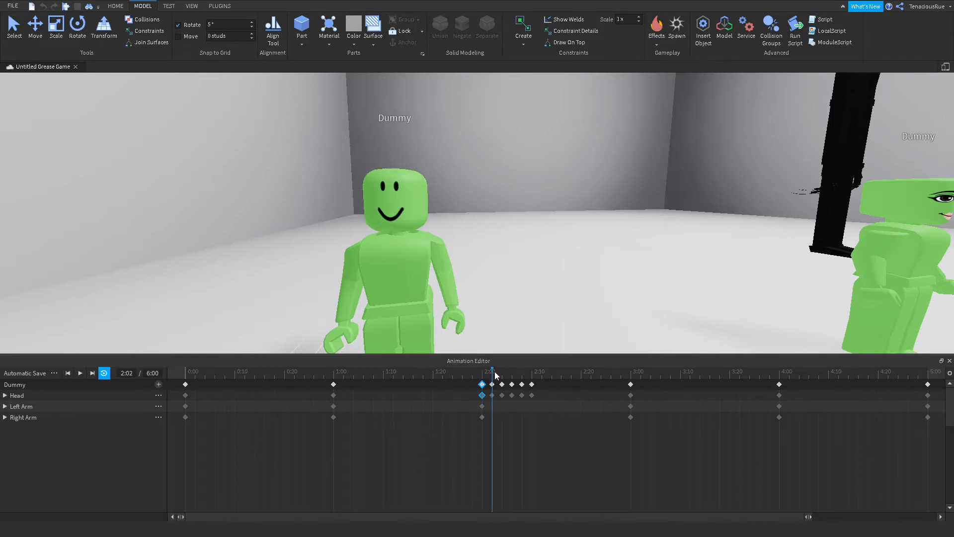
left_click(525, 456)
Play the animation from just before 2:00 and watch the whole loop through to 6:00
mouse_move(481, 374)
left_mouse_down()
mouse_move(479, 383)
mouse_move(499, 384)
mouse_move(473, 383)
left_mouse_up()
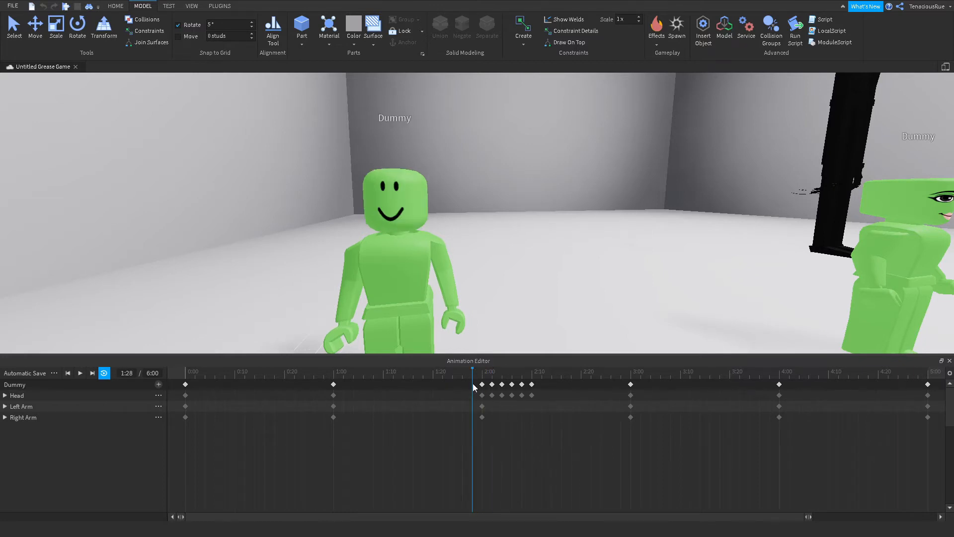
left_click(84, 374)
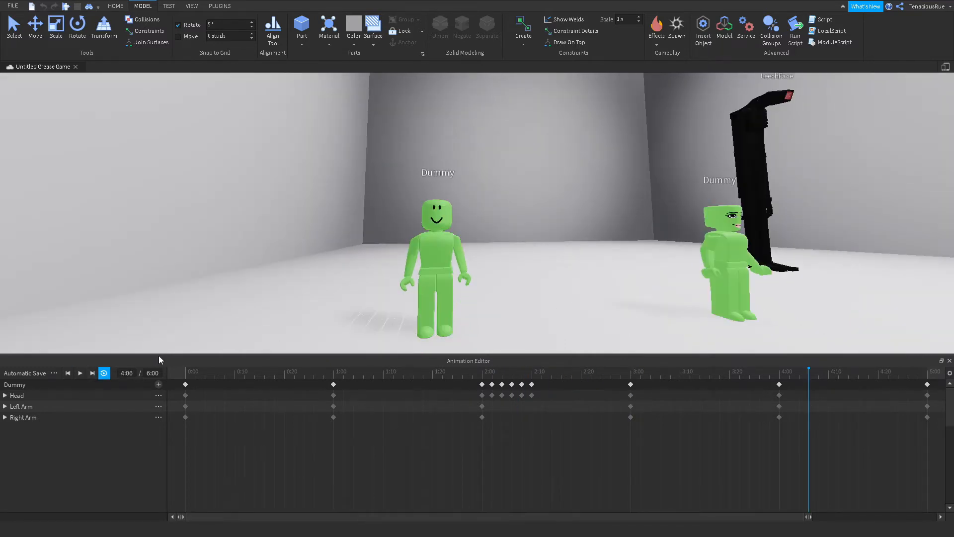
left_click(79, 374)
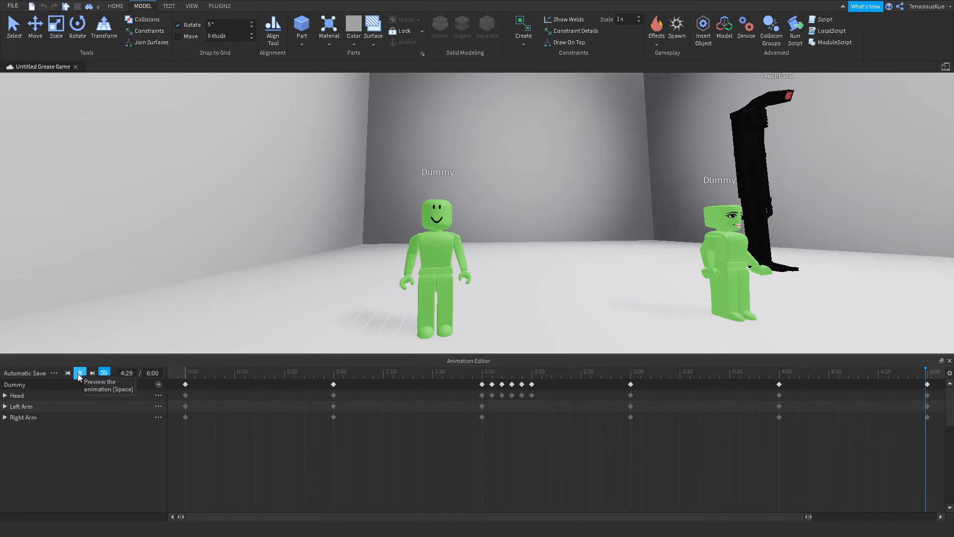
key("w")
right_click_drag(536, 301, 537, 302)
key("s")
key("d")
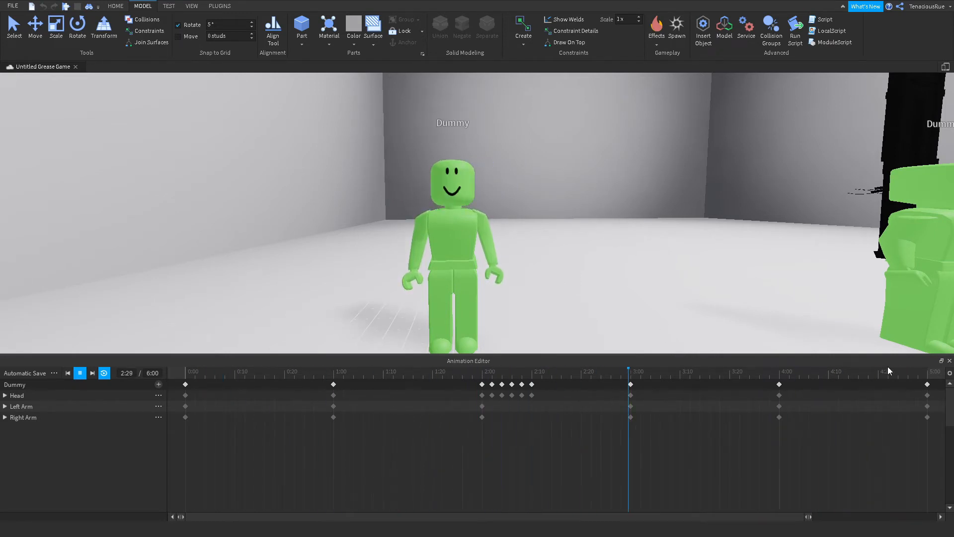
left_click_drag(803, 517, 923, 517)
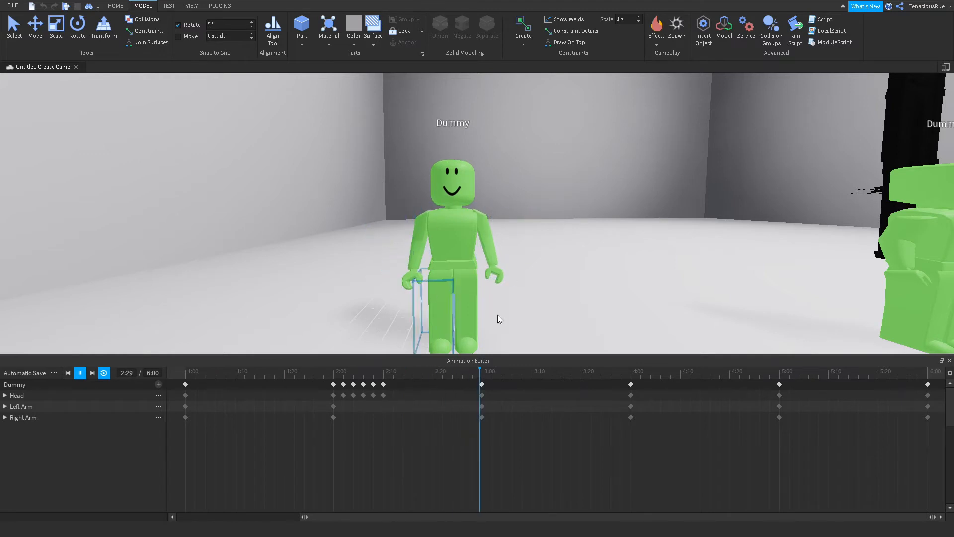
left_click(80, 374)
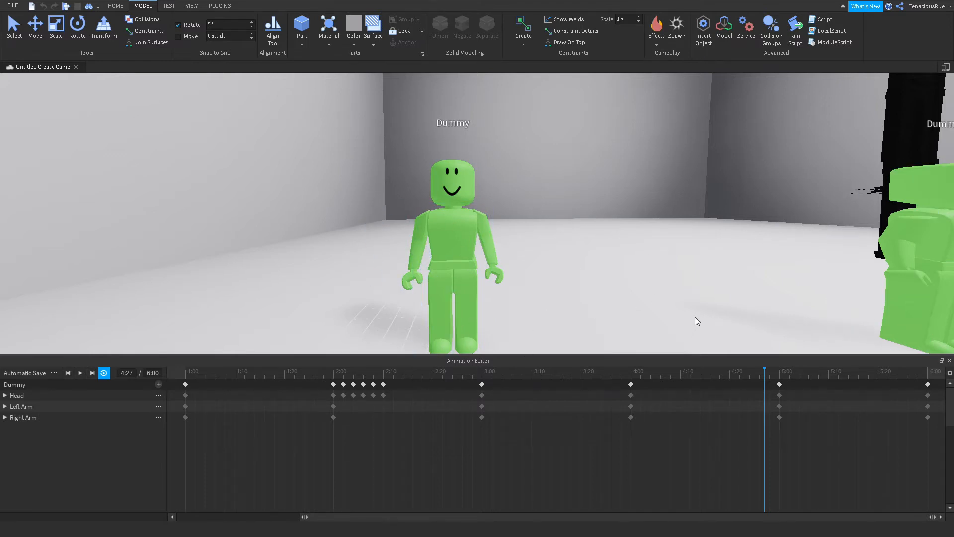
Save the animation as a new one named ShrekIdle
left_click(54, 373)
mouse_move(102, 399)
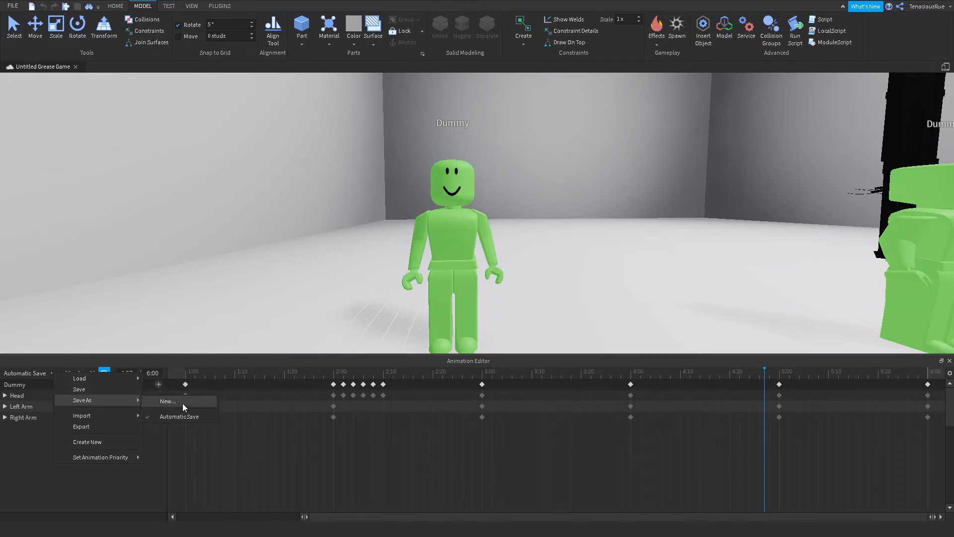
left_click(183, 403)
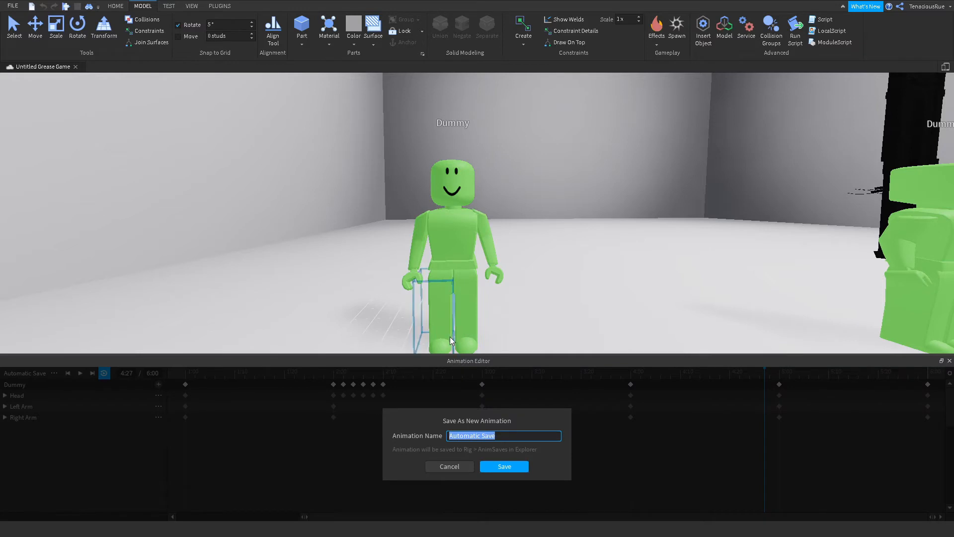
type("IDl")
key("BackSpace")
key("BackSpace")
type("dle")
left_click(450, 428)
left_click(450, 431)
type("Shrek")
left_click(501, 464)
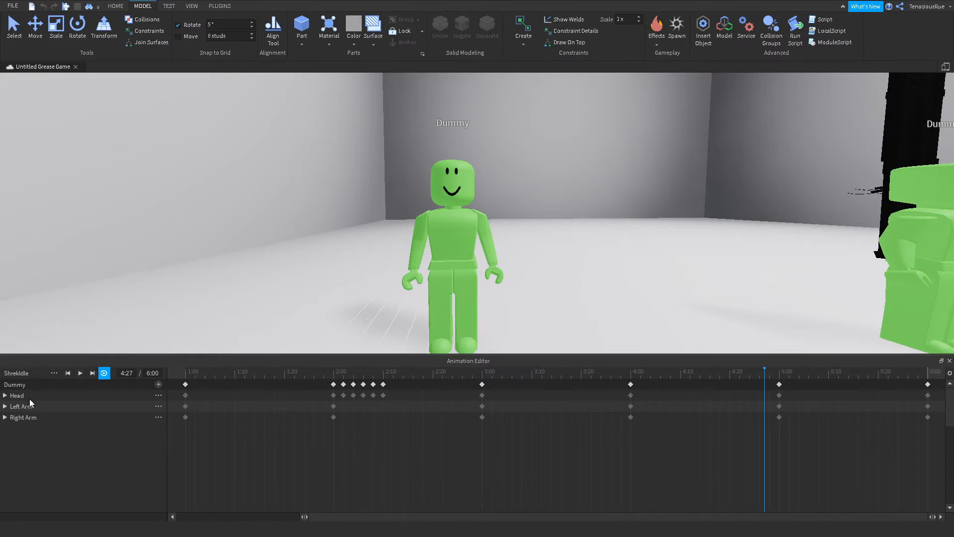
Export the ShrekIdle animation to Roblox with the description "This is for the tutorial." and submit it
scroll(446, 268, "down", 5)
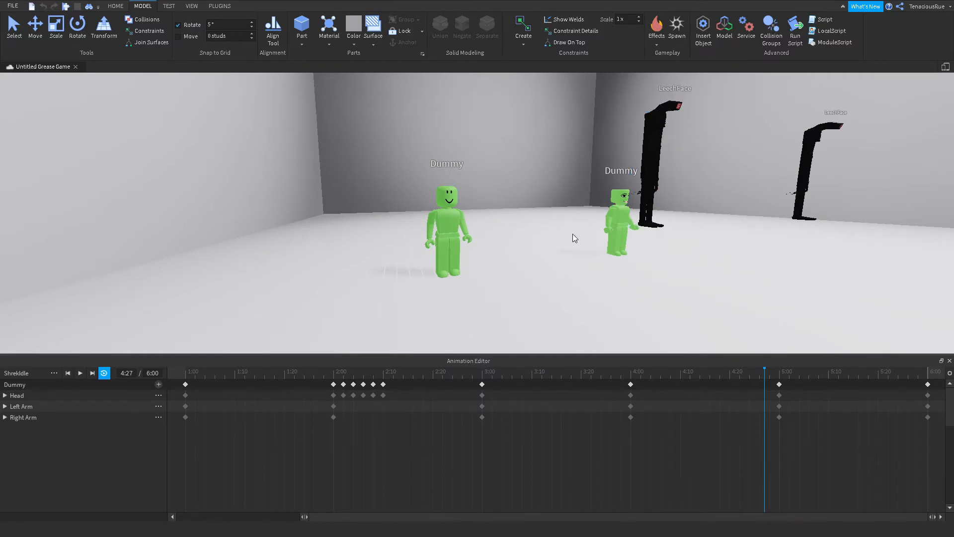
left_click(54, 373)
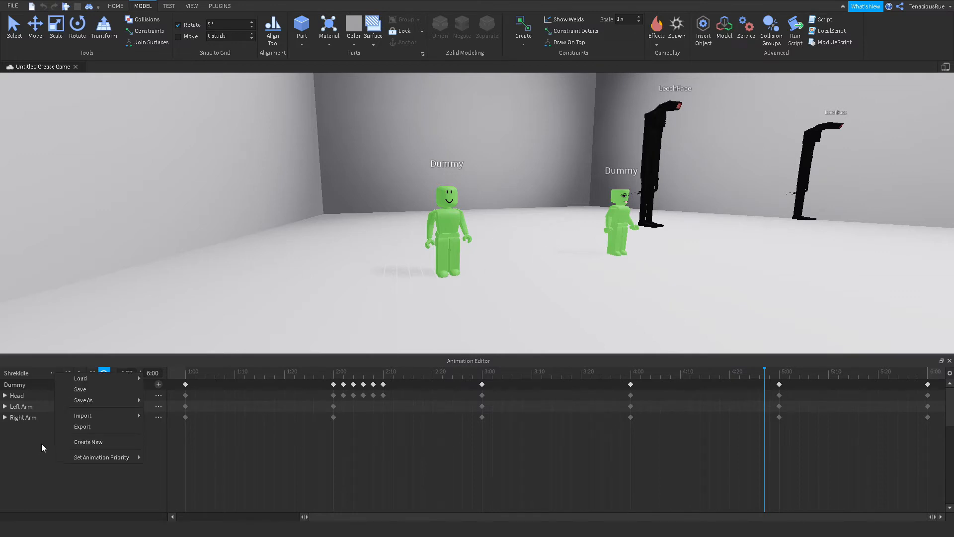
left_click(55, 374)
left_click(55, 374)
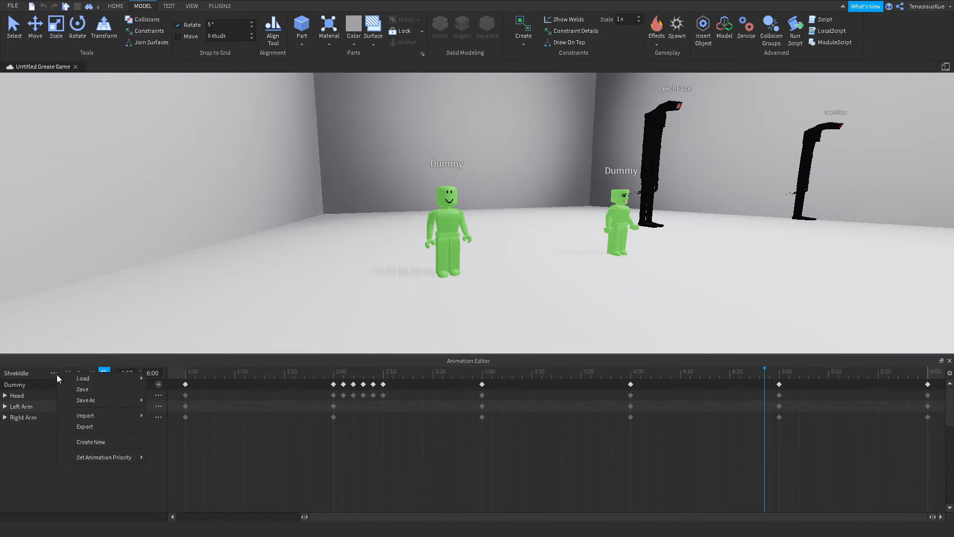
left_click(90, 426)
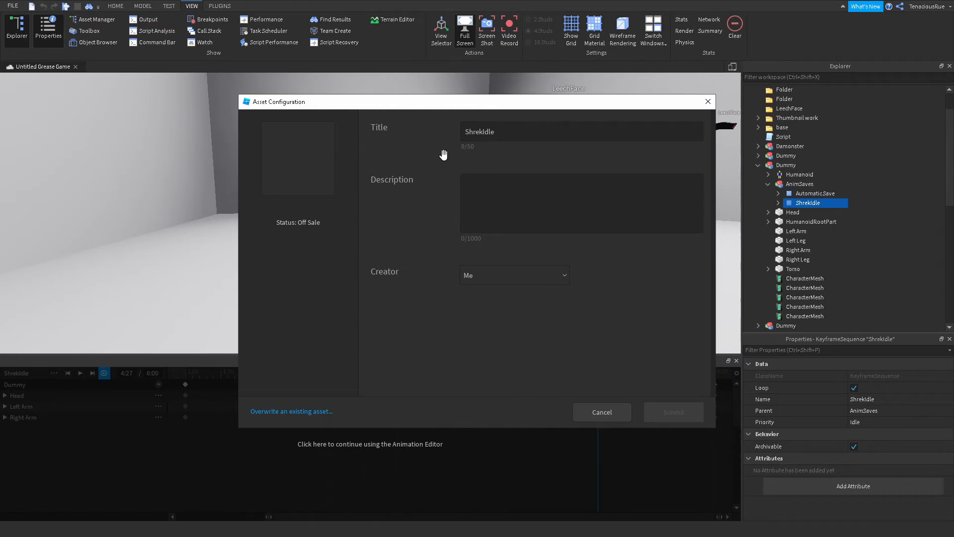
left_click(589, 219)
type("This is for the tutorial.")
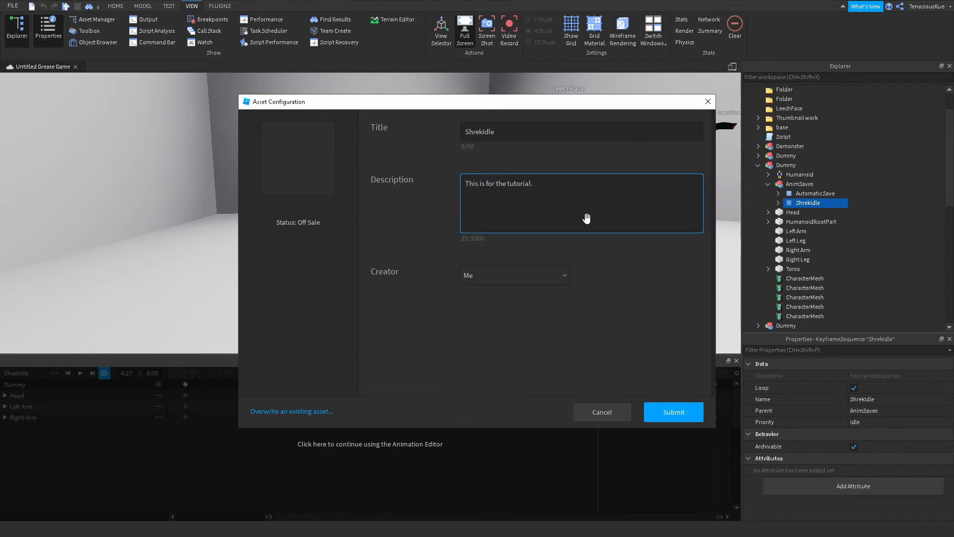
left_click(698, 416)
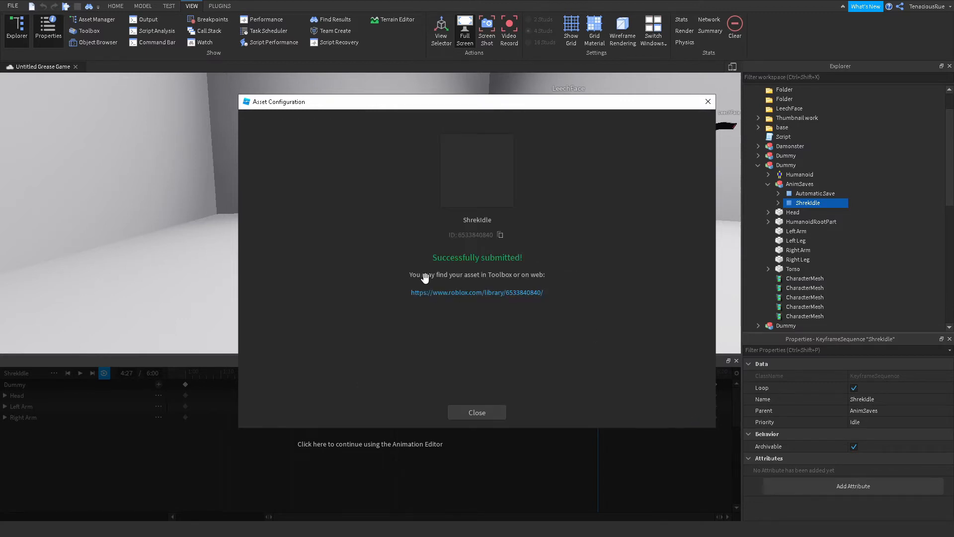
Insert an Animation object into the Dummy model and set its AnimationId to the exported ShrekIdle asset's ID
left_click(500, 235)
left_click(495, 413)
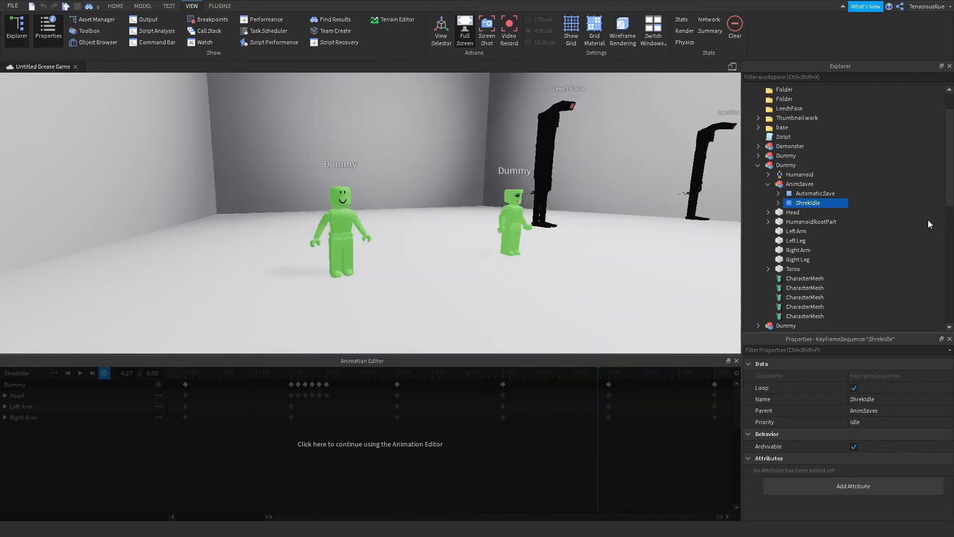
left_click(780, 167)
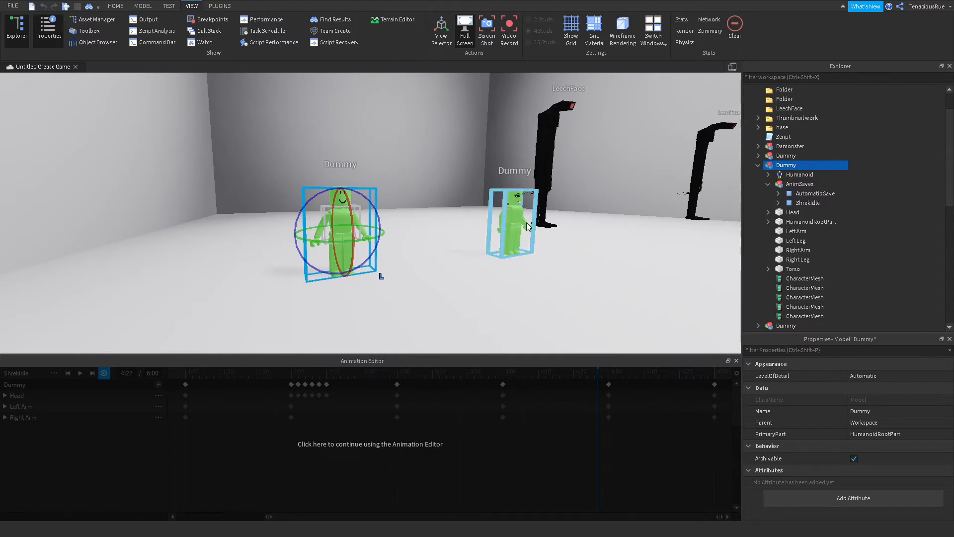
left_click(804, 166)
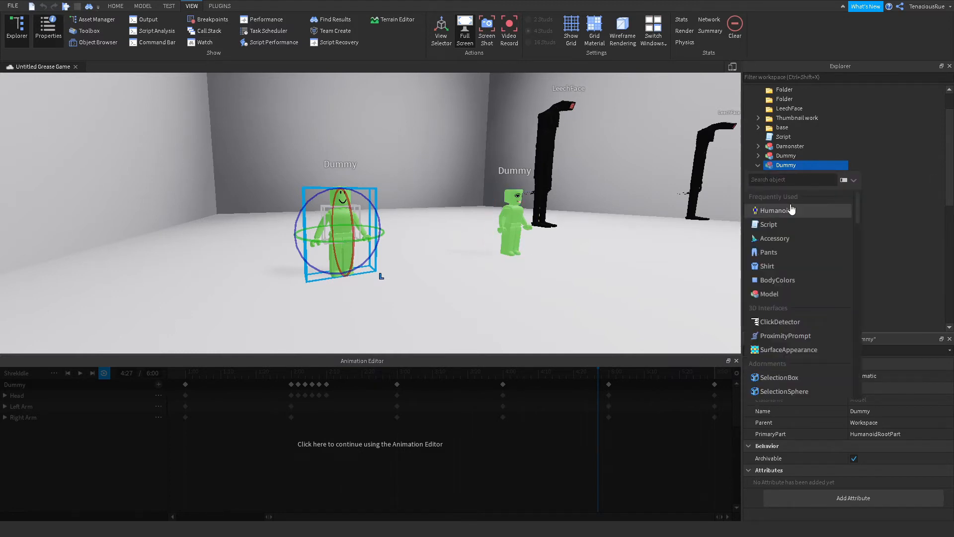
type("an")
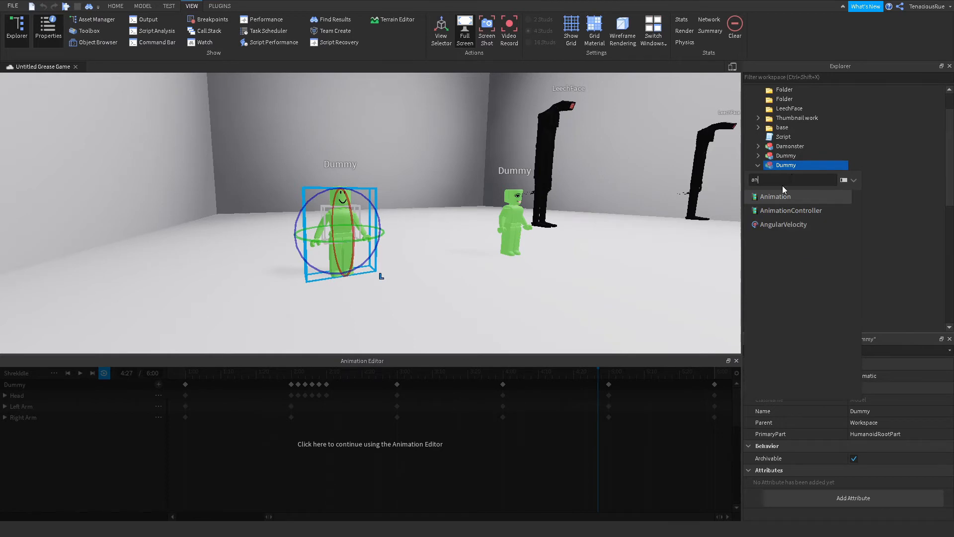
left_click(799, 197)
scroll(902, 229, "down", 3)
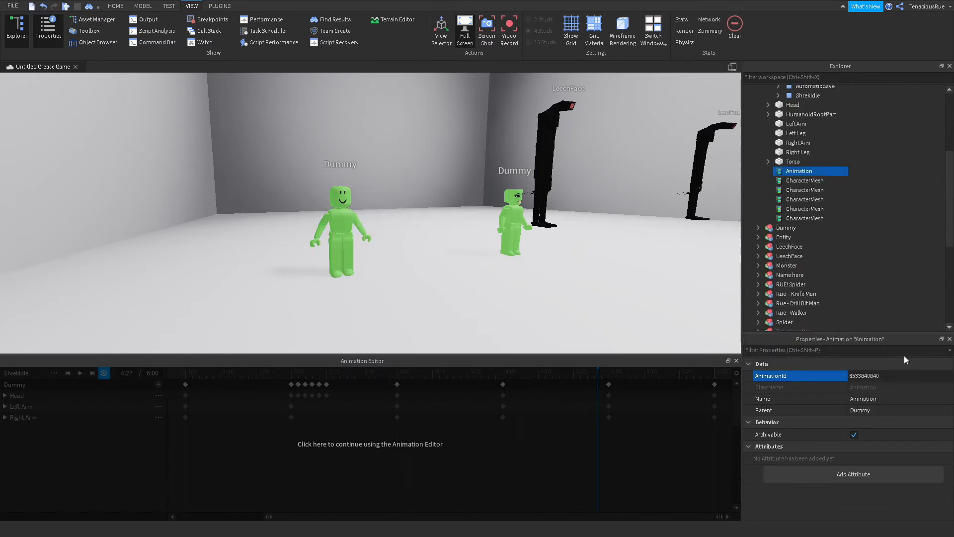
key("Return")
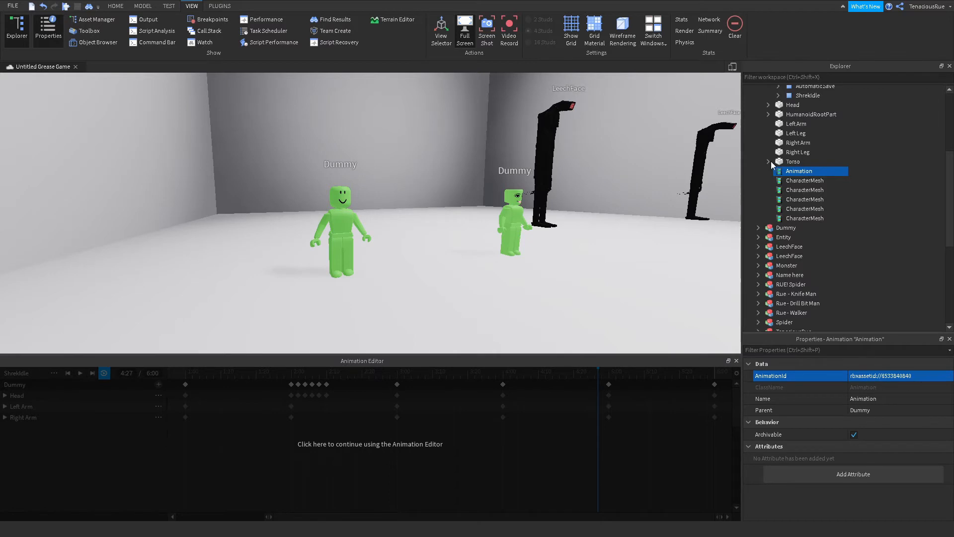
Rename the new Animation object in the Dummy model to Idle
right_click(791, 171)
left_click(847, 233)
type("Idle")
key("Return")
scroll(905, 195, "up", 3)
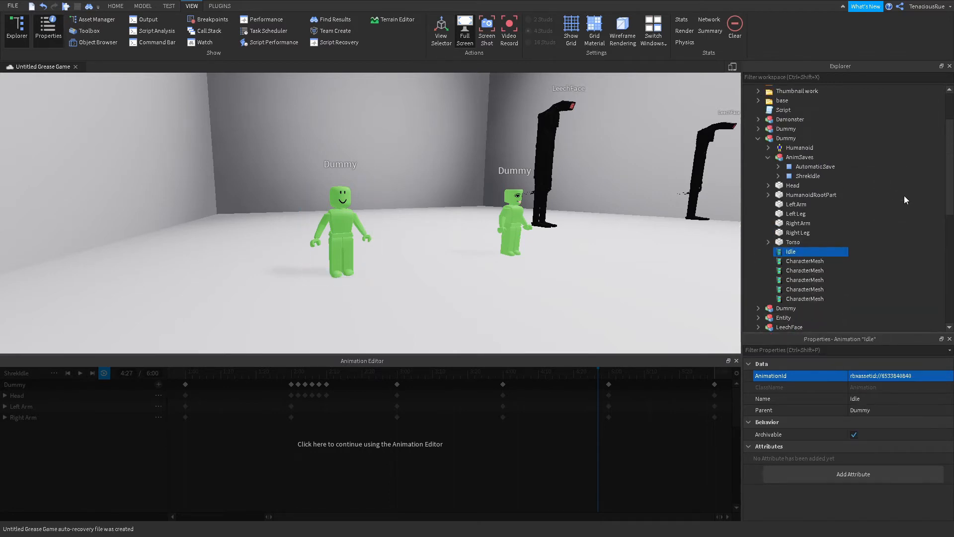
left_click(926, 264)
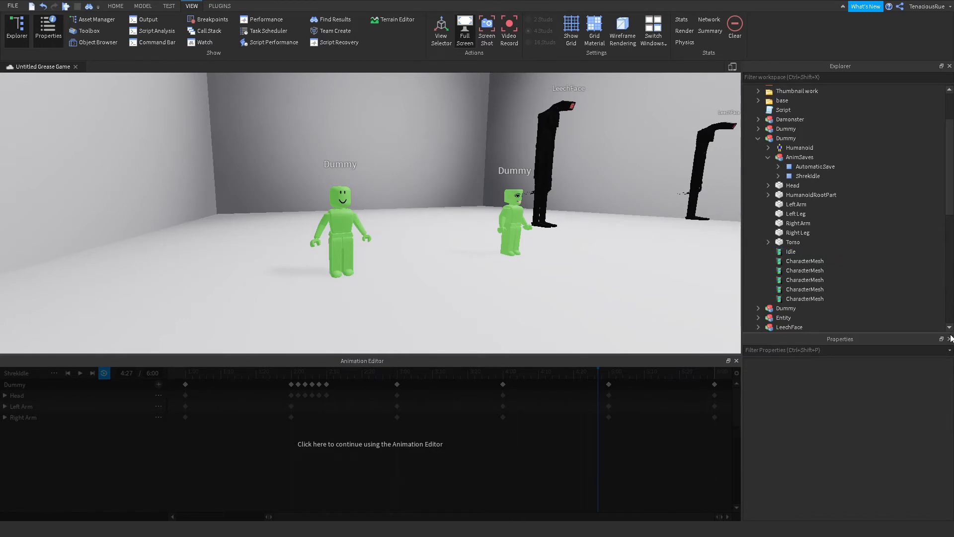
Return to the Animation Editor and create a new animation named Walking
left_click(343, 237)
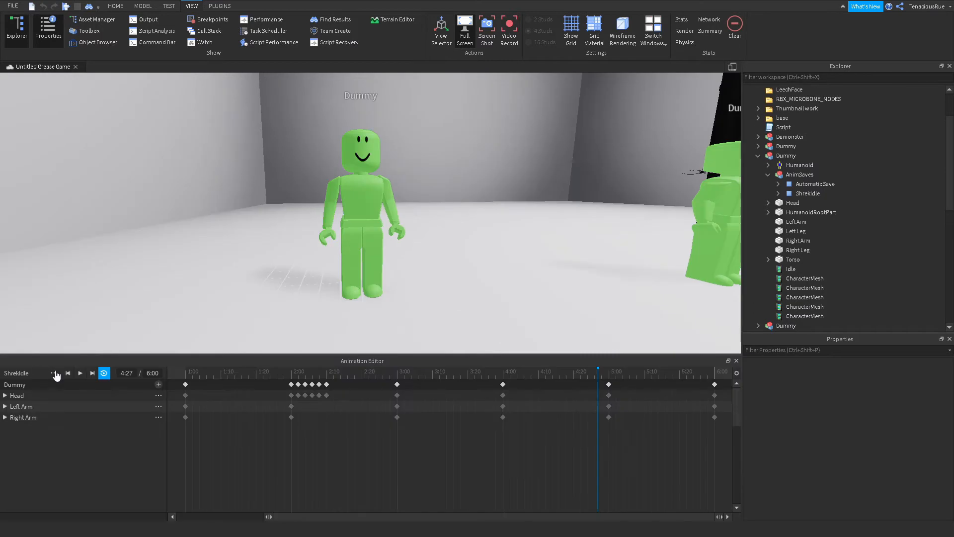
left_click(53, 373)
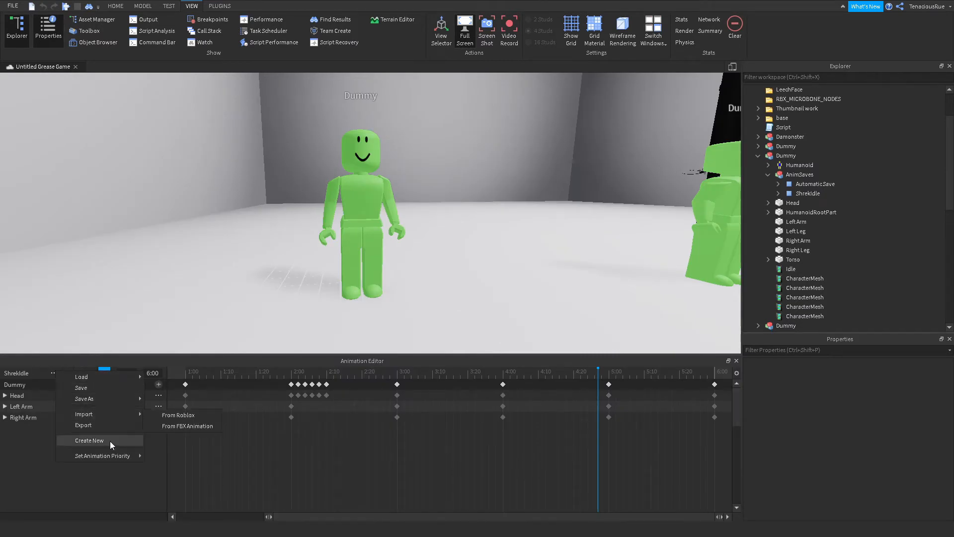
left_click(85, 440)
left_click_drag(417, 442, 321, 425)
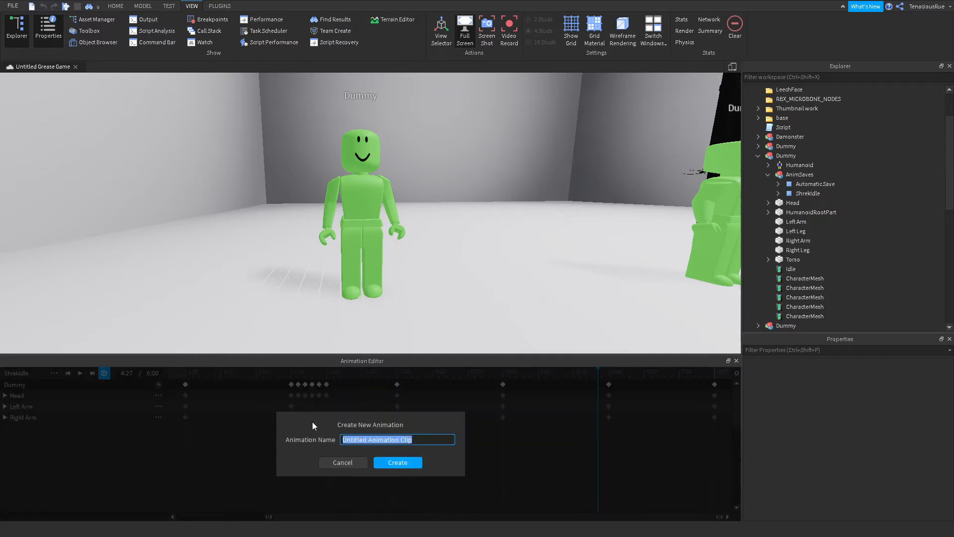
type("Walking")
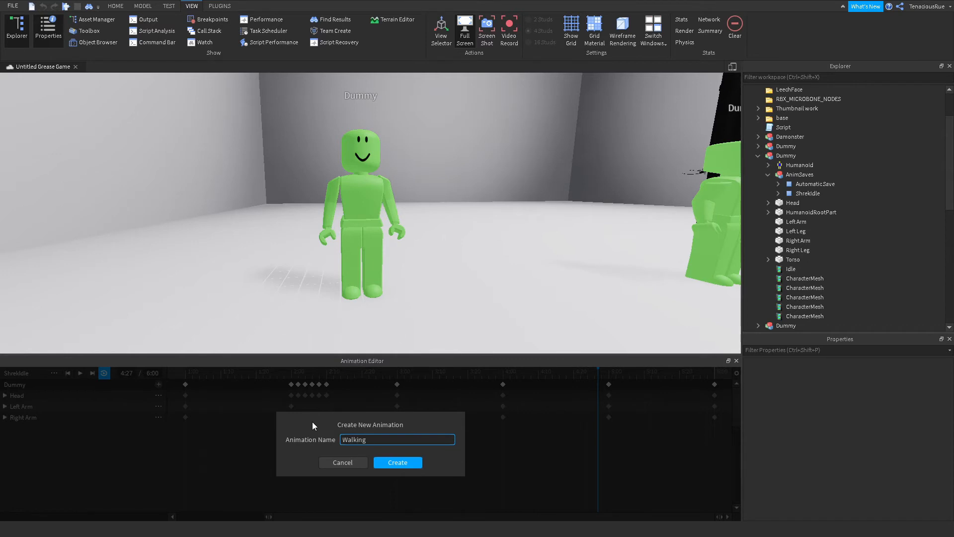
key("Return")
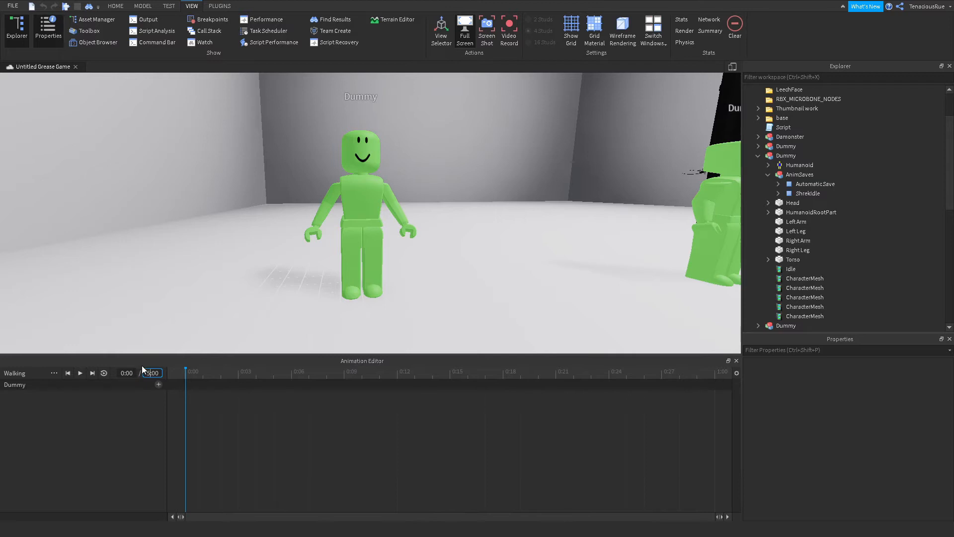
Set the Walking animation's length to 6:00 and choose its animation priority
key("BackSpace")
type("6")
key("Return")
left_click(54, 372)
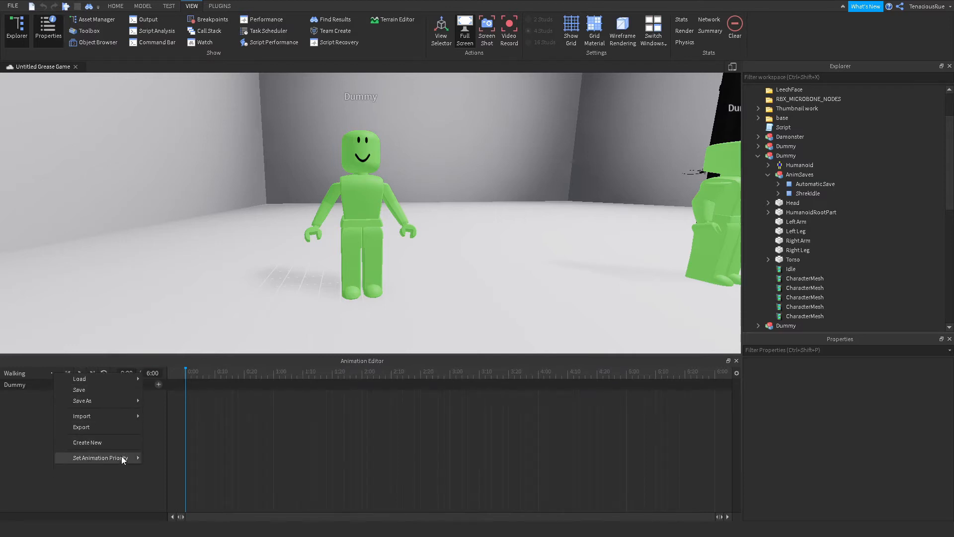
mouse_move(121, 457)
left_click(173, 480)
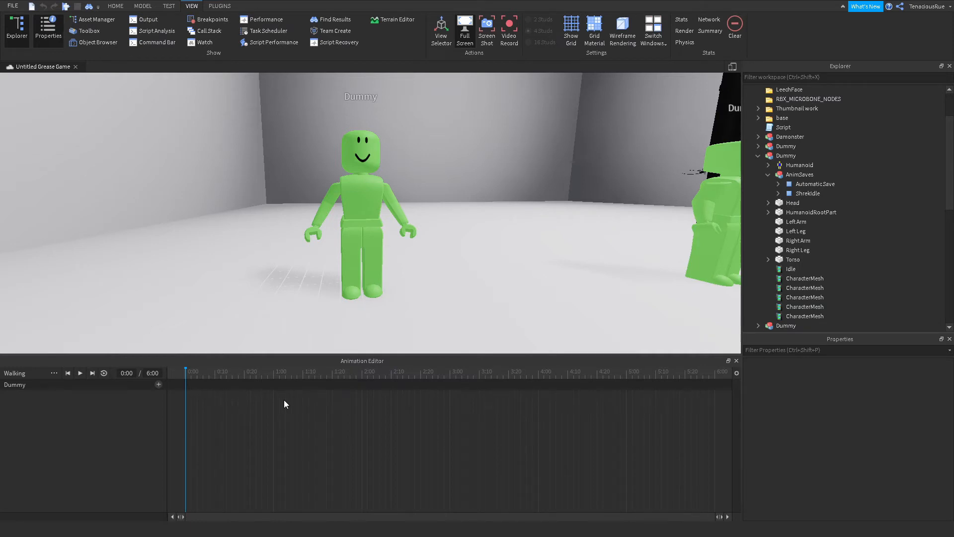
Add a Left Arm pose at 0:00 by rotating the arm in closer to the dummy's body
right_click_drag(469, 262, 469, 264)
scroll(470, 264, "down", 3)
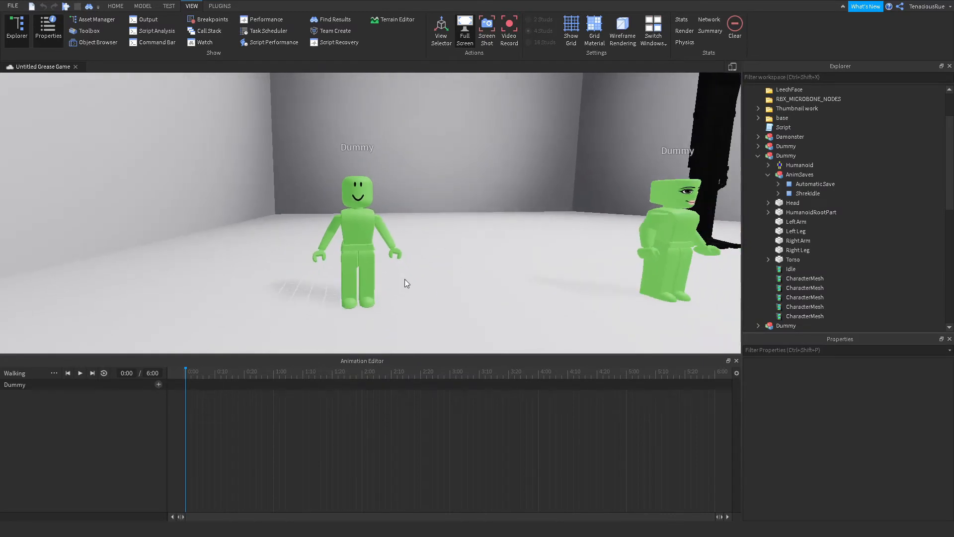
right_click_drag(478, 288, 477, 289)
key("w")
key("s")
key("w")
left_click(338, 241)
right_click_drag(413, 261, 413, 261)
key("w")
key("s")
right_click_drag(498, 255, 497, 255)
left_click_drag(434, 189, 443, 234)
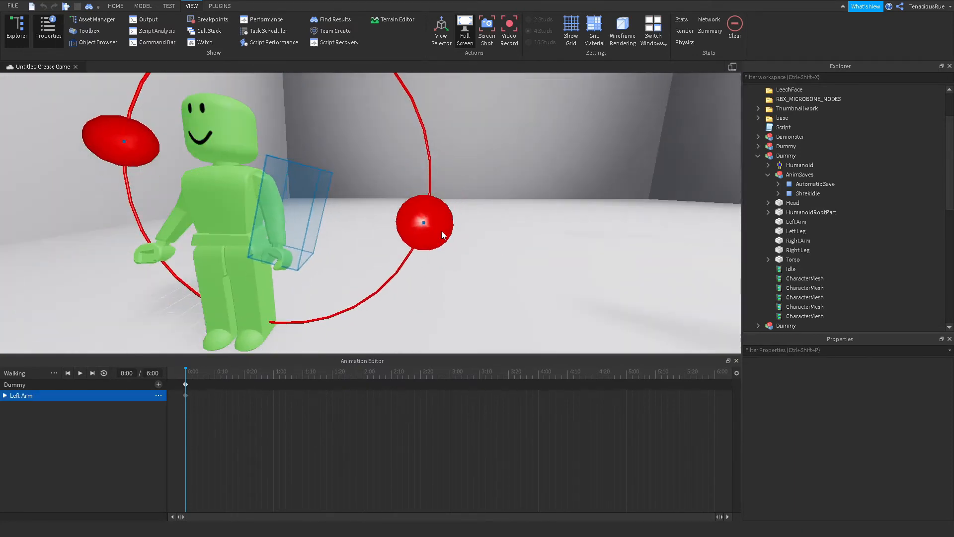
right_click_drag(443, 234, 443, 234)
right_click_drag(526, 229, 526, 229)
left_click_drag(390, 115, 364, 127)
At 0:00, swing the Right Arm forward and the Left Arm backward for the first walking pose
right_click_drag(339, 172, 339, 172)
left_click(339, 172)
right_click_drag(348, 319, 348, 319)
left_click_drag(481, 175, 448, 213)
right_click_drag(381, 201, 380, 202)
left_click(417, 179)
left_click_drag(445, 241, 458, 232)
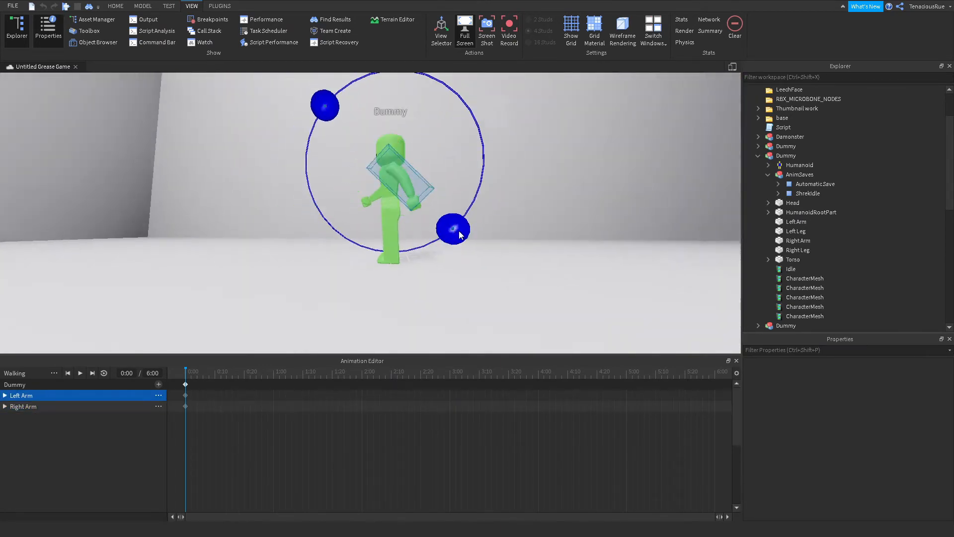
right_click_drag(466, 224, 467, 225)
At 0:00, swing the Right Leg backward and the Left Leg forward into a wide stride
left_click(481, 261)
right_click_drag(481, 261, 482, 261)
left_click_drag(321, 110, 383, 138)
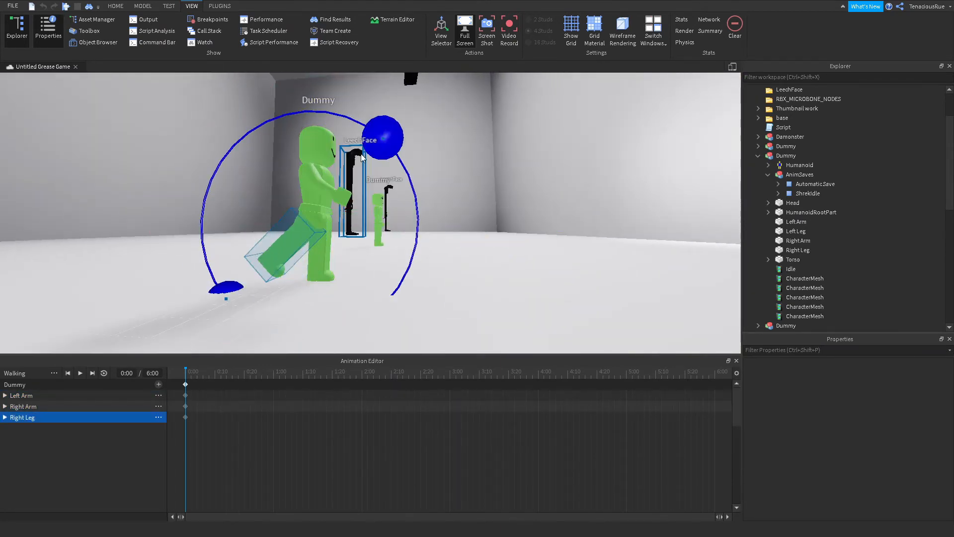
right_click_drag(387, 206, 387, 207)
left_click(420, 244)
left_click_drag(432, 85, 505, 121)
right_click_drag(505, 122, 505, 121)
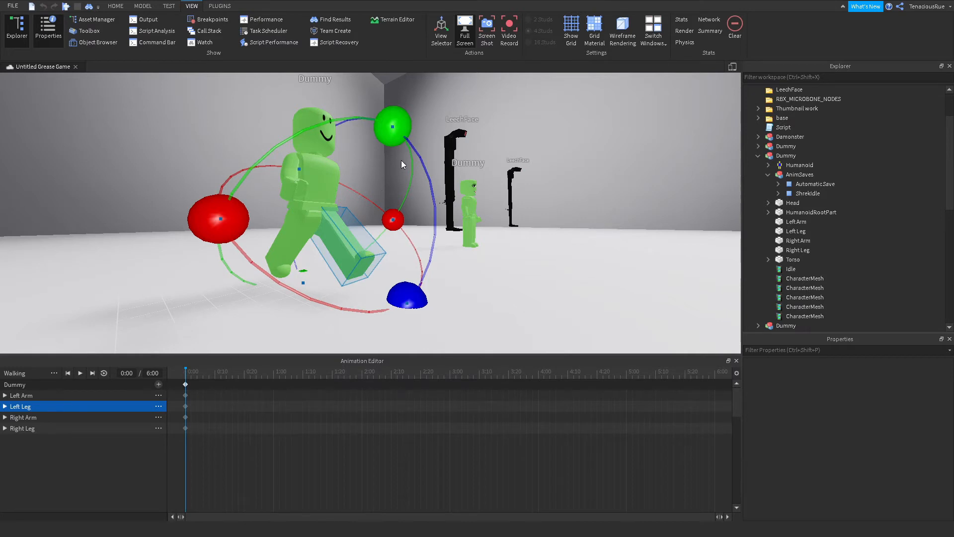
left_click(525, 283)
right_click_drag(525, 283, 525, 284)
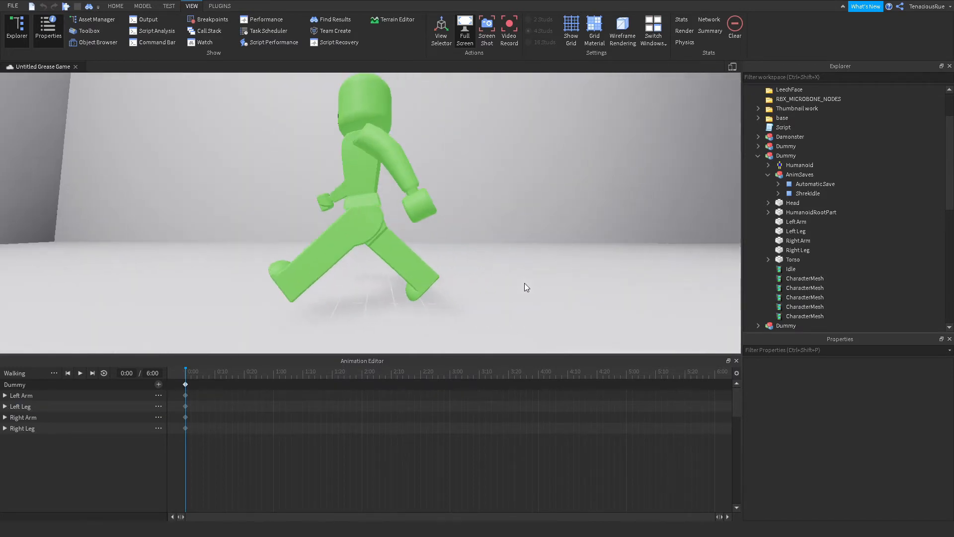
Move the playhead to 1:00 and swing the Left Leg backward for the opposite stride
scroll(524, 282, "down", 5)
left_click_drag(219, 378, 274, 374)
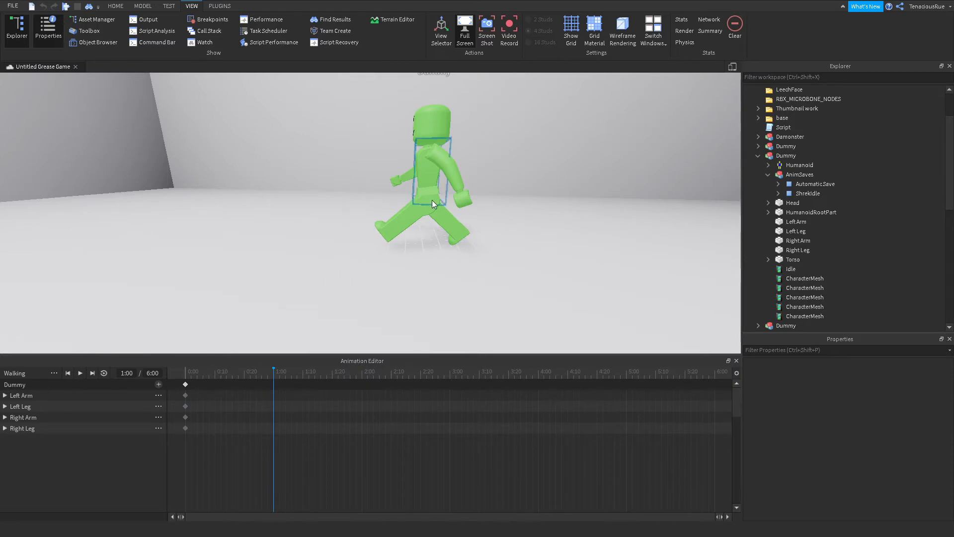
left_click(407, 219)
right_click_drag(464, 220, 465, 220)
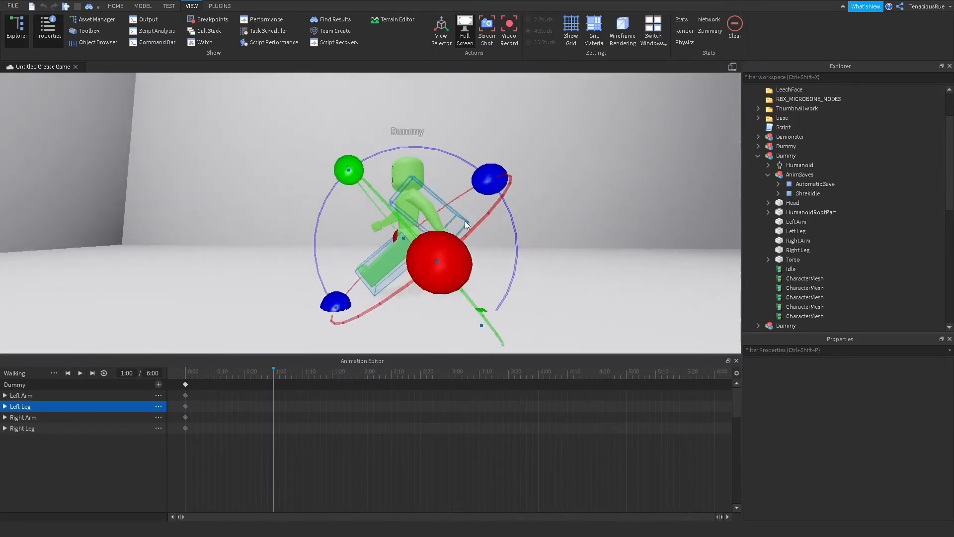
key("d")
right_click_drag(454, 188, 454, 188)
key("d")
left_click_drag(454, 188, 264, 180)
Swing the Right Leg forward at 1:00
right_click_drag(374, 238, 375, 237)
key("d")
left_click(378, 261)
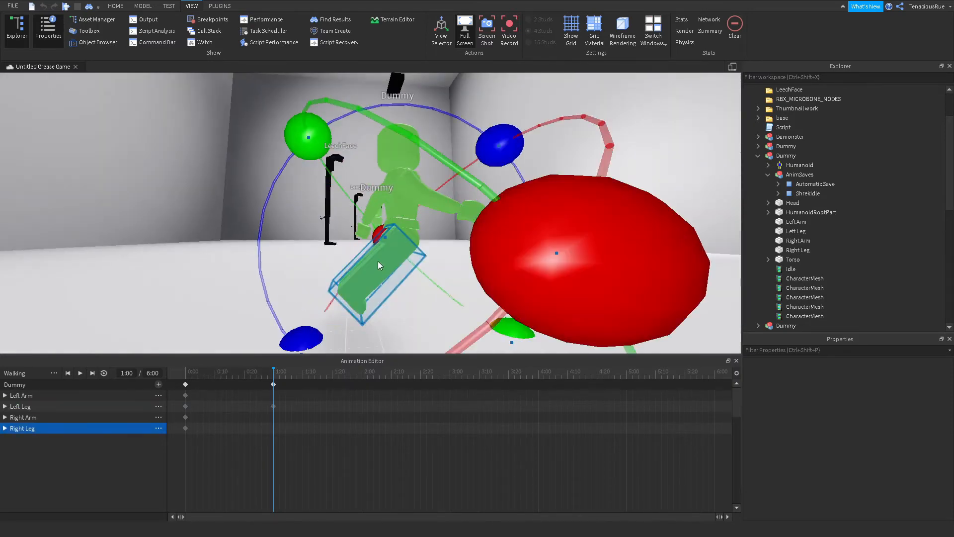
left_click_drag(500, 144, 304, 146)
At 1:00, swing the Left Arm forward and the Right Arm backward to mirror the first pose
key("d")
right_click_drag(496, 171, 497, 170)
left_click(437, 184)
left_click_drag(355, 123, 481, 145)
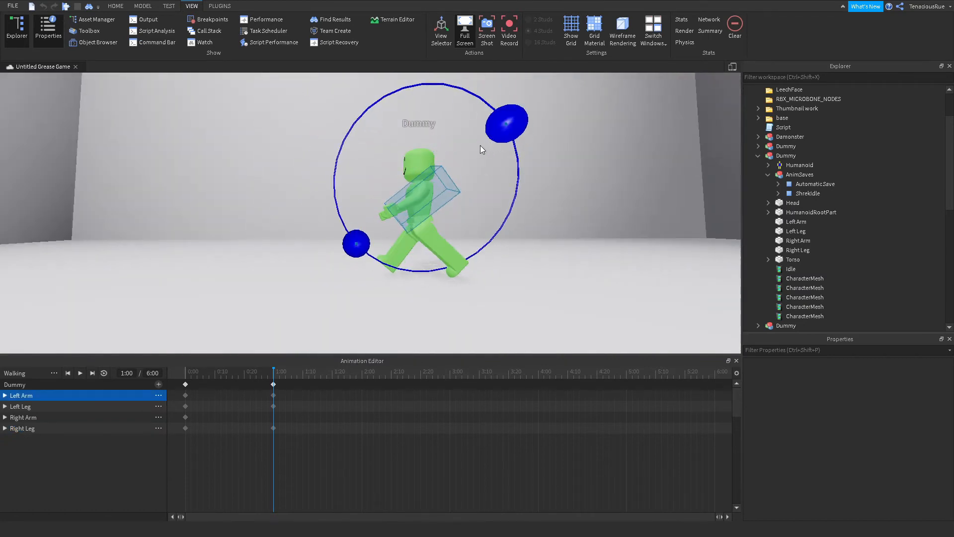
right_click_drag(481, 145, 481, 145)
key("a")
left_click(339, 193)
left_click_drag(419, 254, 245, 239)
left_click(562, 290)
key("d")
right_click_drag(562, 290, 563, 289)
key("a")
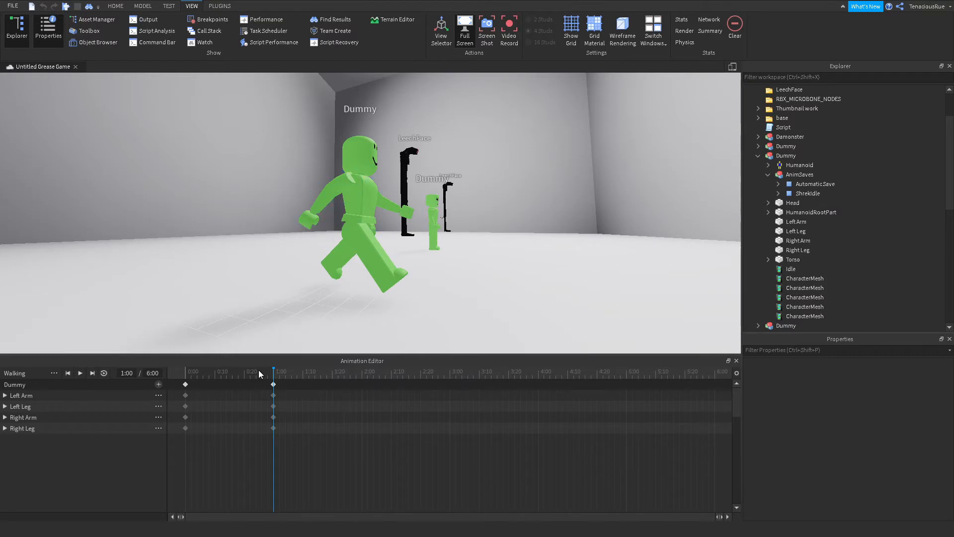
Turn on looping and play the Walking animation from the start, pausing it partway through the stride
left_click(190, 376)
mouse_move(191, 374)
left_mouse_down()
mouse_move(272, 373)
mouse_move(160, 379)
mouse_move(236, 376)
mouse_move(188, 377)
left_mouse_up()
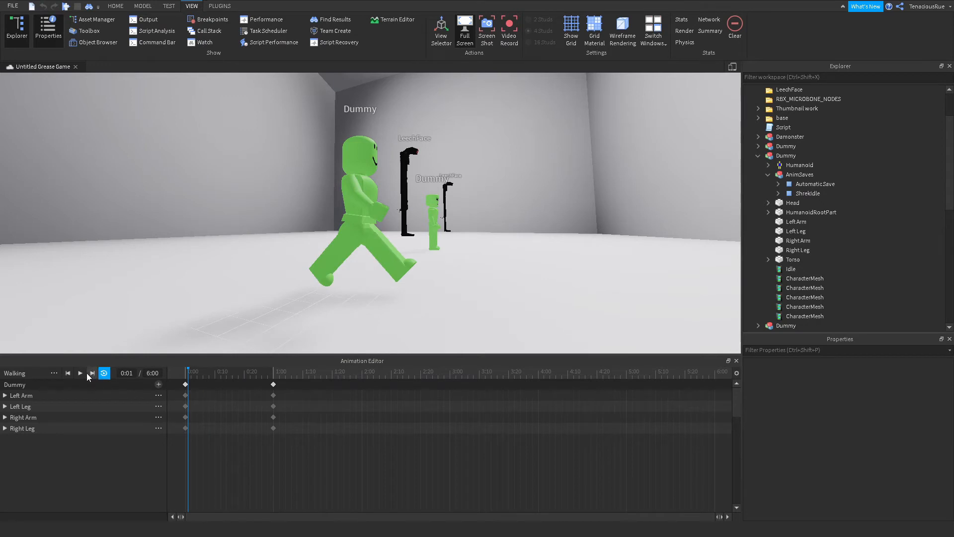
left_click(85, 374)
key("d")
right_click_drag(463, 284, 436, 268)
left_click(80, 373)
key("d")
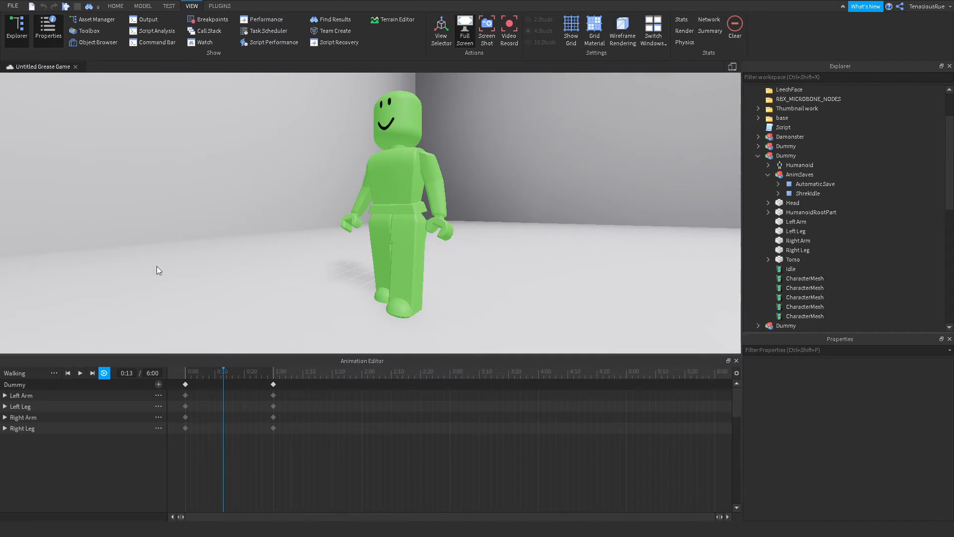
Raise the torso slightly at 0:15 with the Move tool
left_click(386, 177)
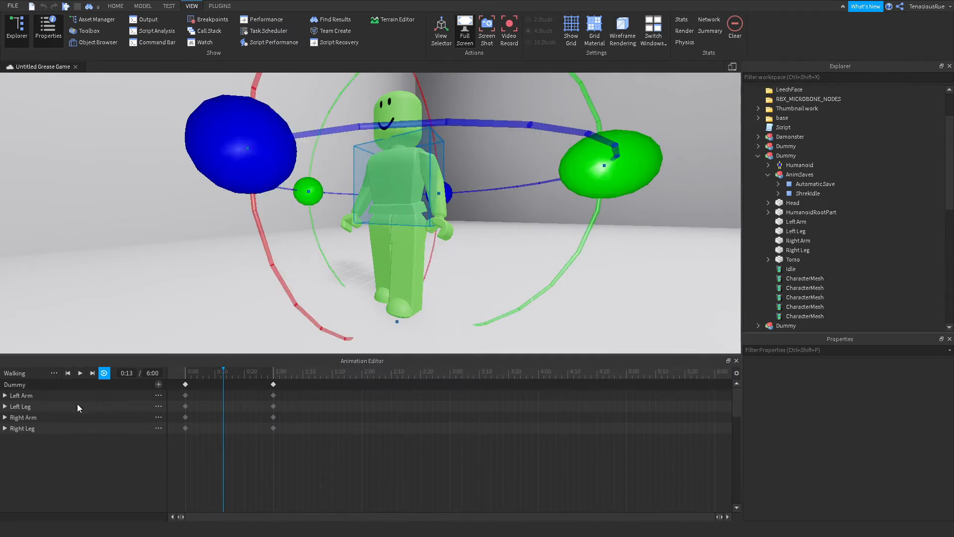
left_click(142, 7)
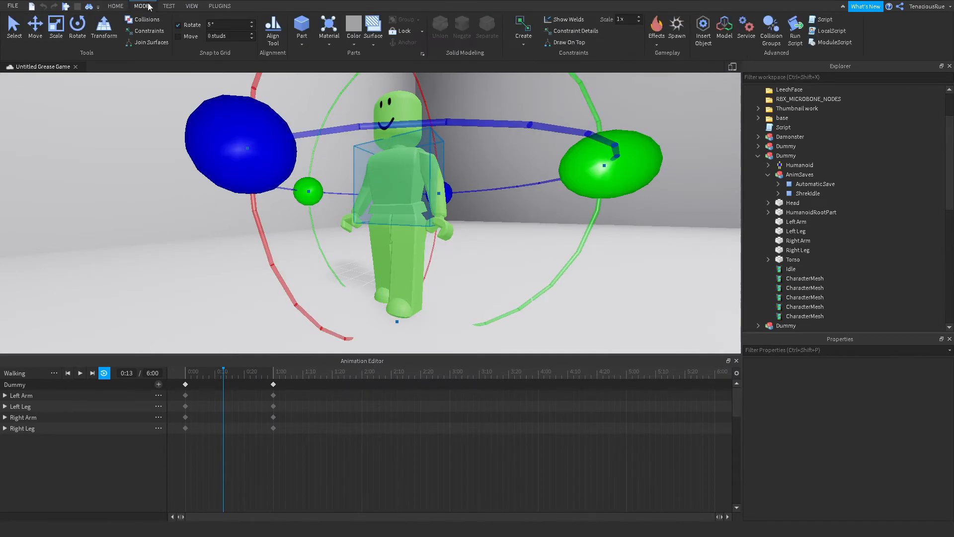
left_click(36, 28)
right_click_drag(353, 159, 353, 159)
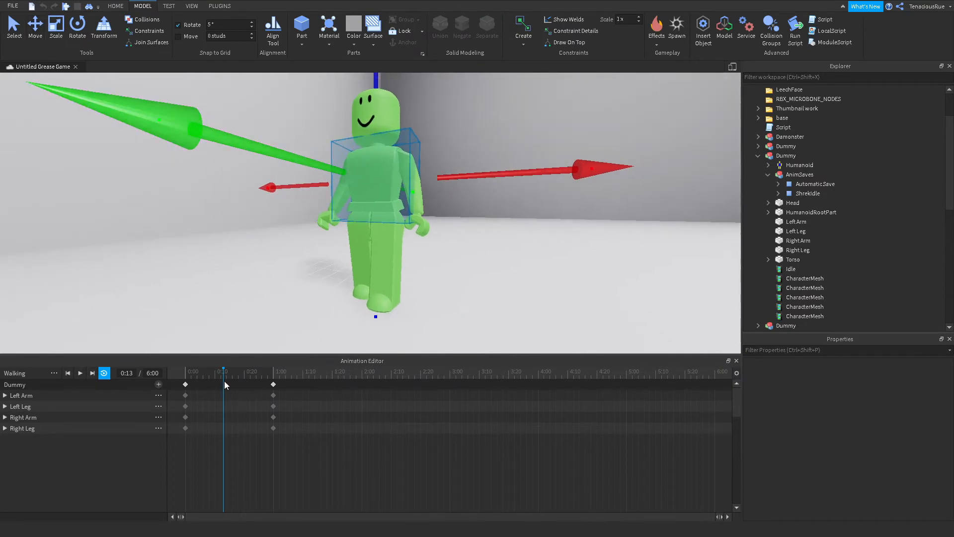
mouse_move(224, 383)
left_mouse_down()
mouse_move(178, 385)
mouse_move(228, 380)
left_mouse_up()
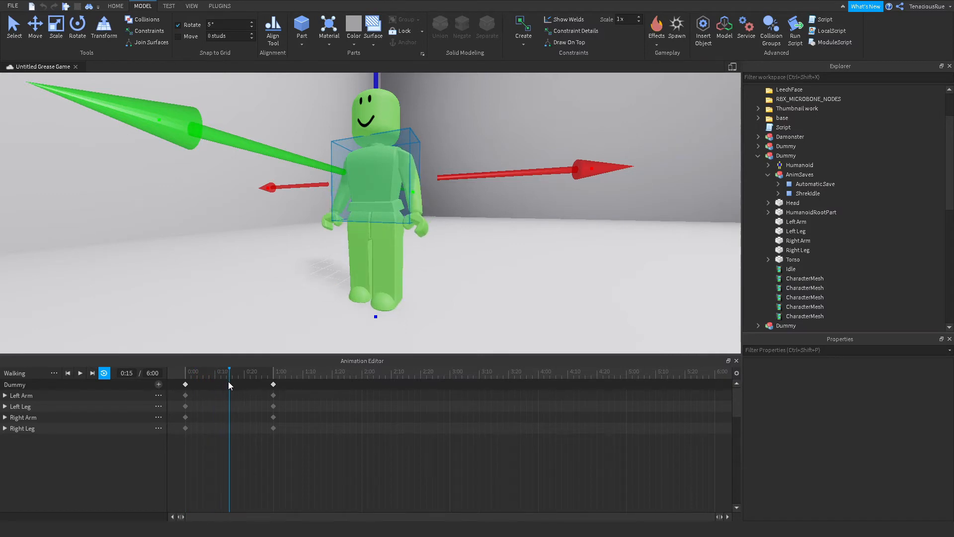
left_click_drag(376, 317, 378, 312)
Copy the Torso keyframe from 0:00 and paste it at 1:00
left_click_drag(261, 374, 275, 395)
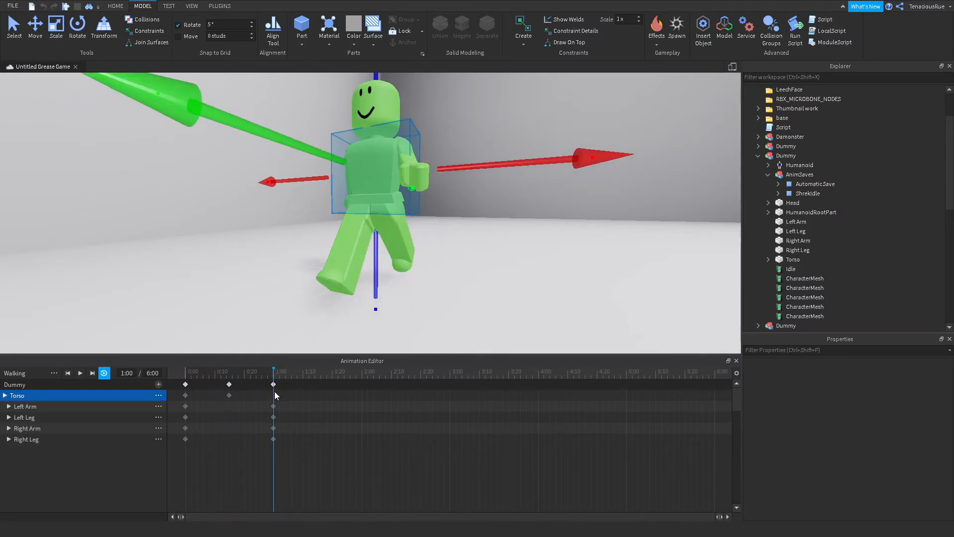
key("ctrl+c")
key("ctrl+v")
Deselect the torso and play the looping Walking animation to check the torso's rise and fall
left_click_drag(186, 378, 285, 377)
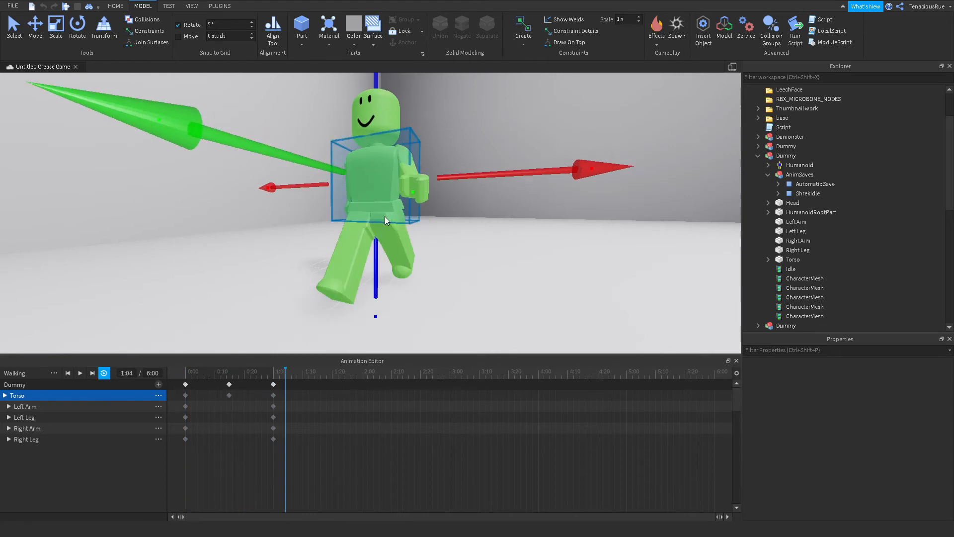
left_click(498, 279)
right_click_drag(449, 292, 449, 291)
key("s")
key("d")
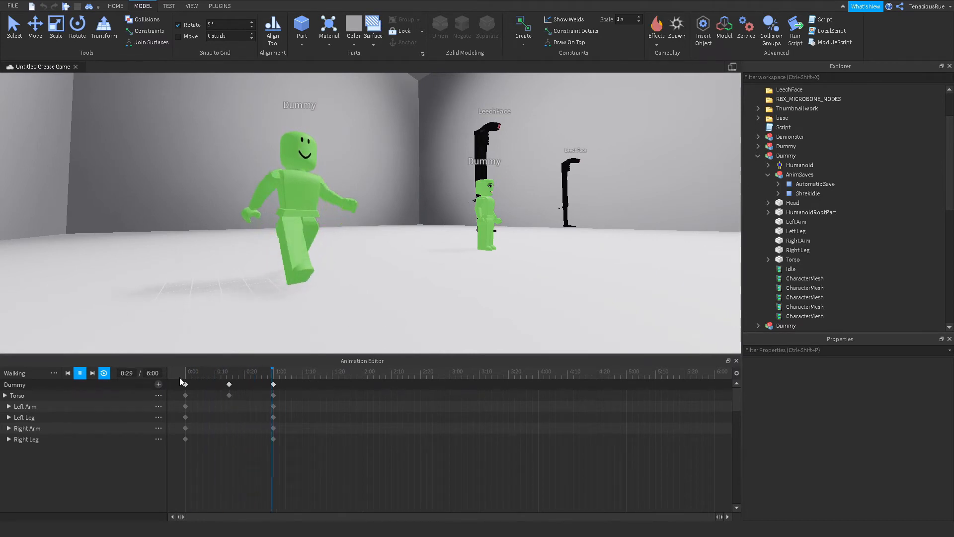
Pause playback, copy the raised Torso keyframe from 0:15 and paste it at 1:15
left_click(80, 373)
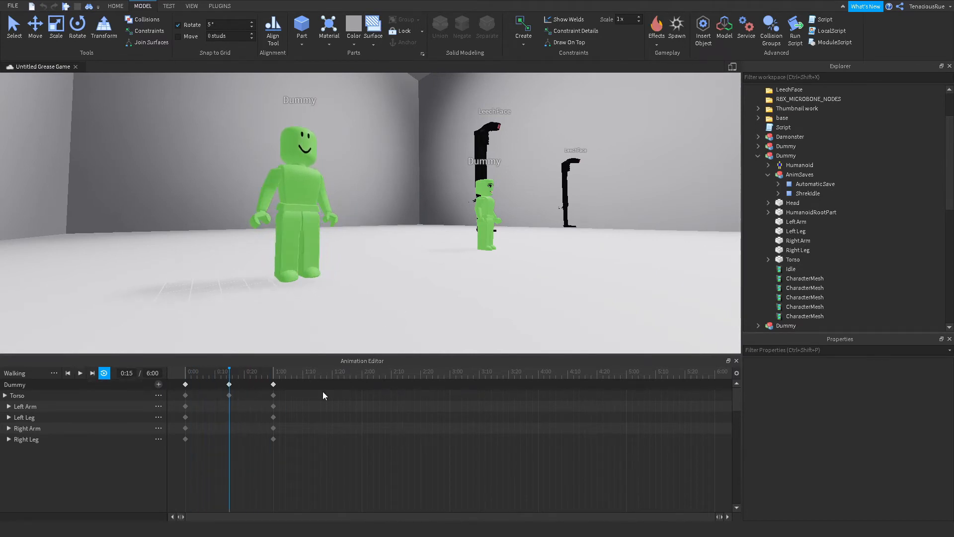
left_click_drag(234, 382, 220, 383)
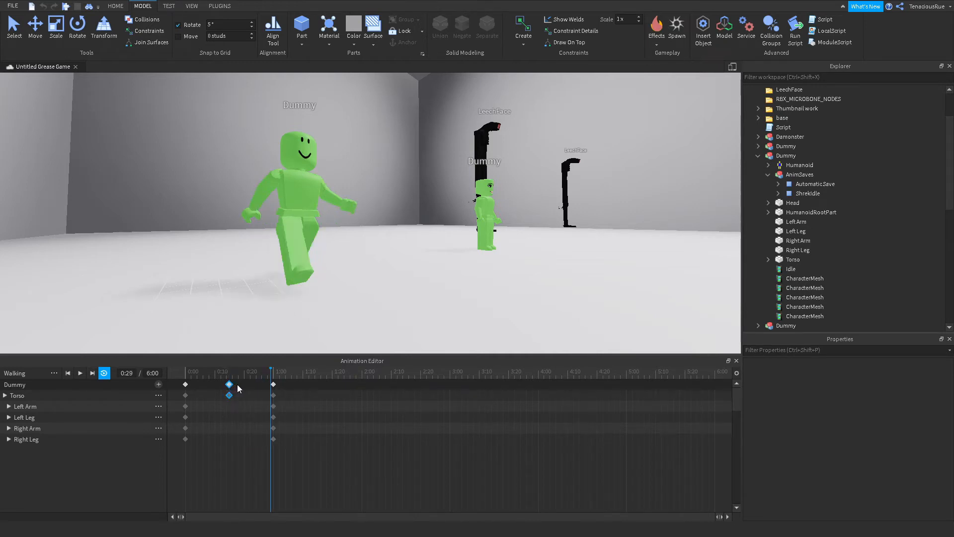
left_click_drag(271, 374, 318, 374)
key("ctrl+v")
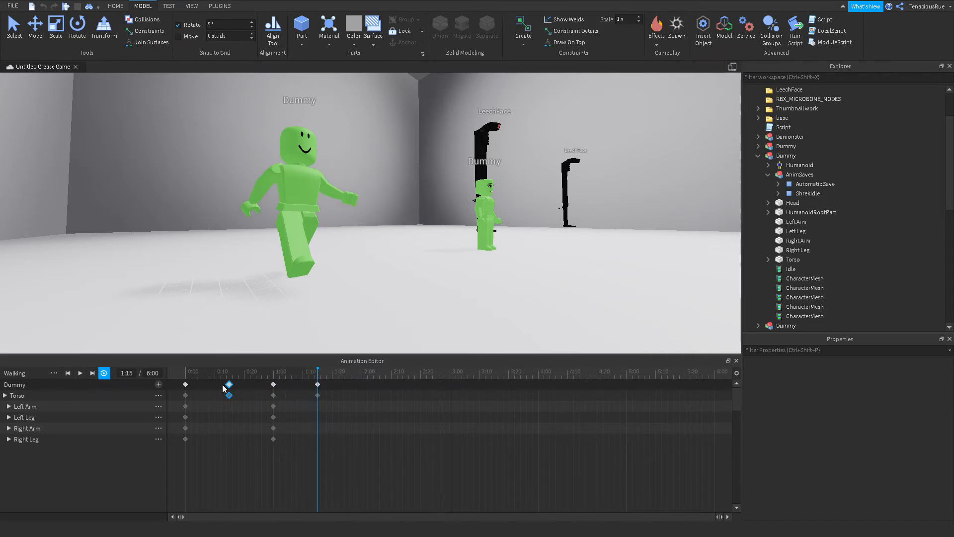
Copy the full-body keyframe from 0:00 and paste it at 2:00 to close the walk loop
left_click(187, 384)
left_click_drag(323, 373, 362, 377)
key("ctrl+v")
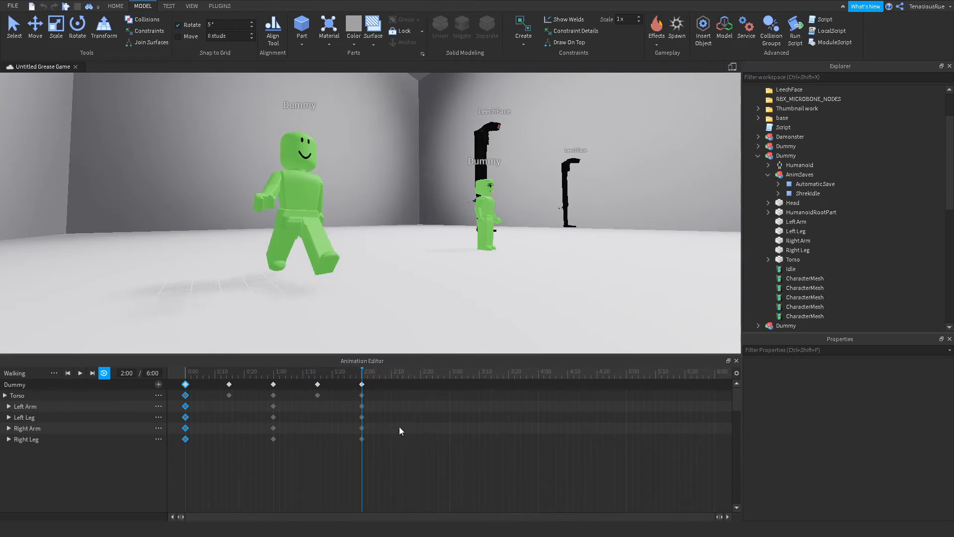
Play the looping Walking animation, examine the stride from the side and front, and pause it
key("space")
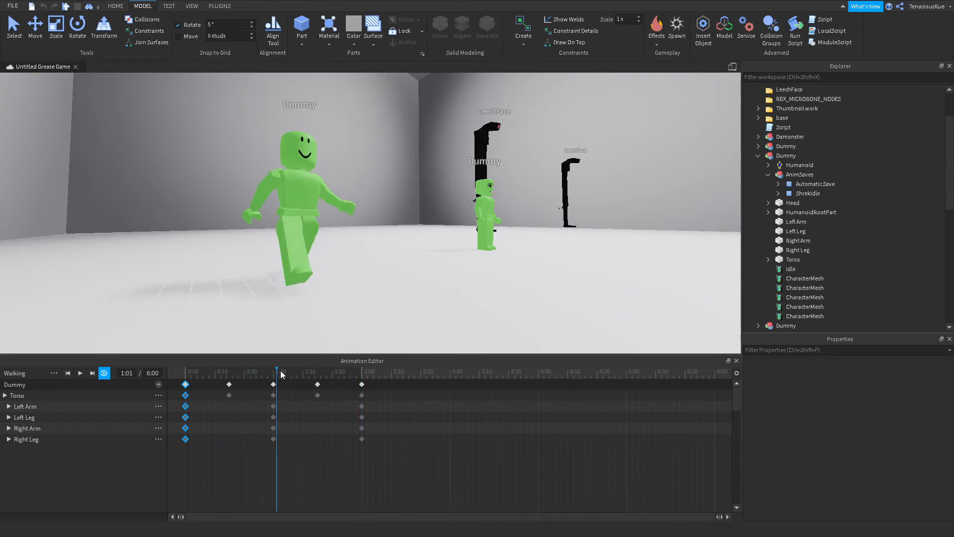
left_click_drag(330, 375, 300, 375)
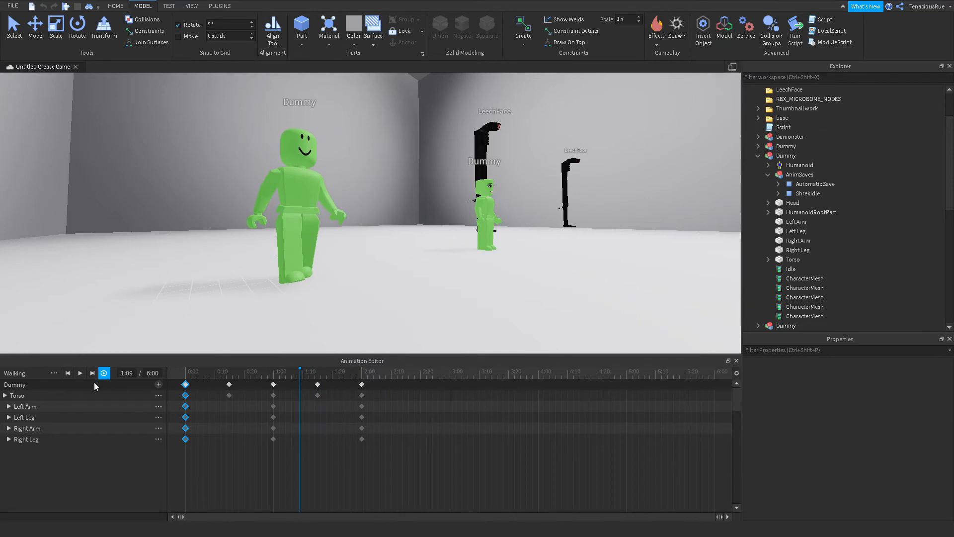
left_click(80, 375)
key("w")
key("d")
right_click_drag(464, 285, 463, 285)
key("s")
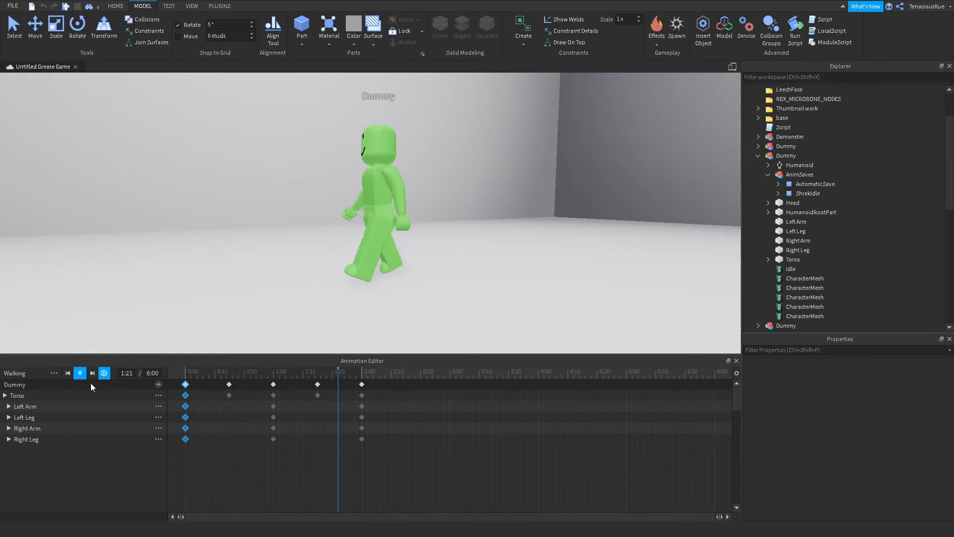
left_click(80, 373)
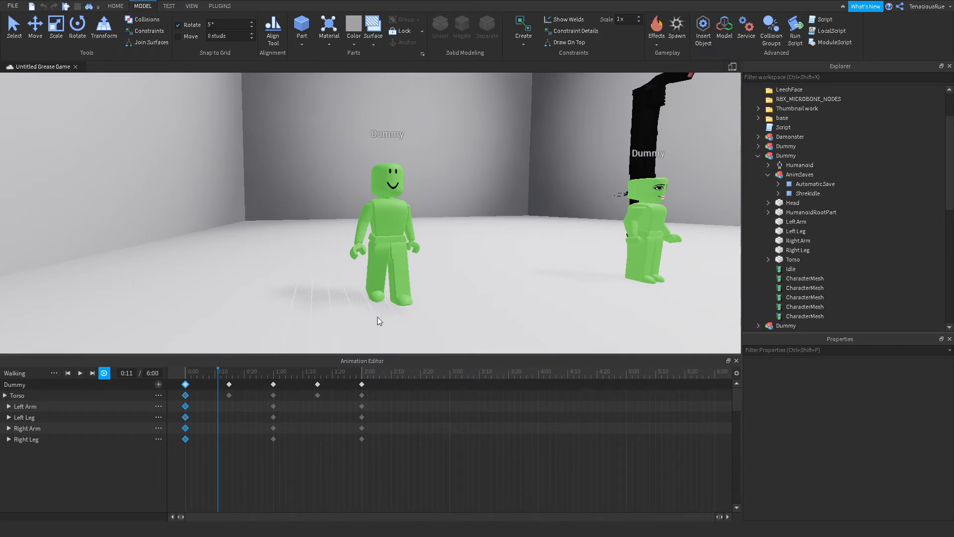
Export the Walking animation to Roblox with the title WalkingShrek and the description "Tutorial."
left_click(54, 374)
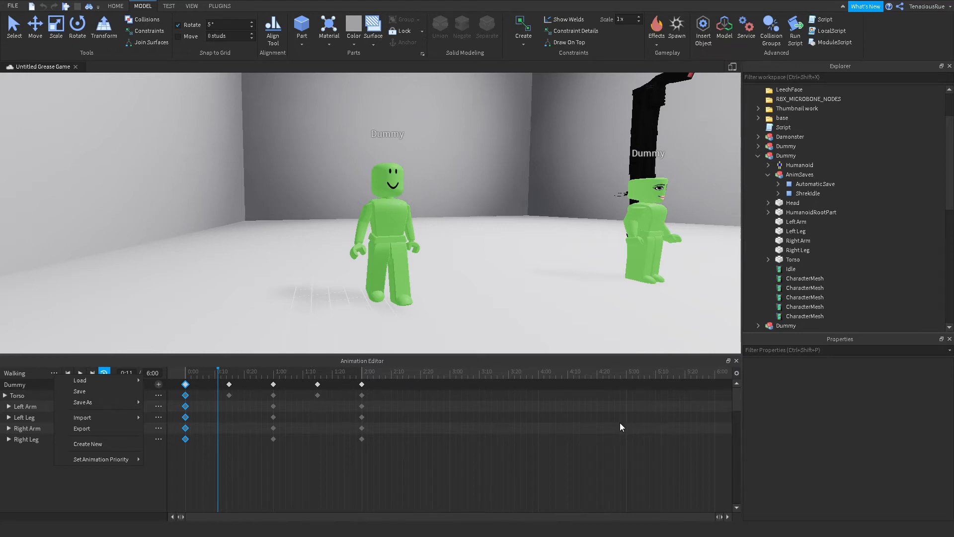
left_click(118, 428)
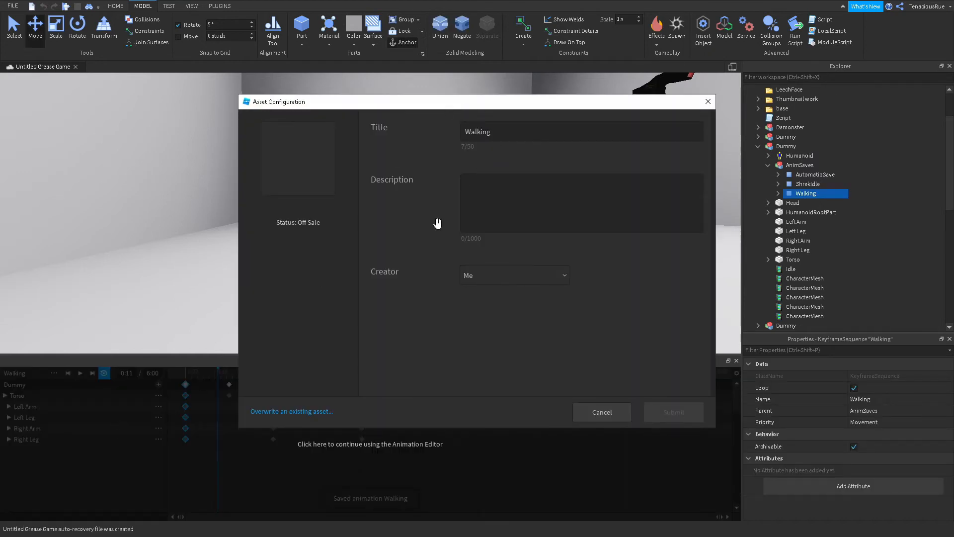
left_click(500, 132)
type("Shrek")
left_click(592, 199)
type("Tutorial.")
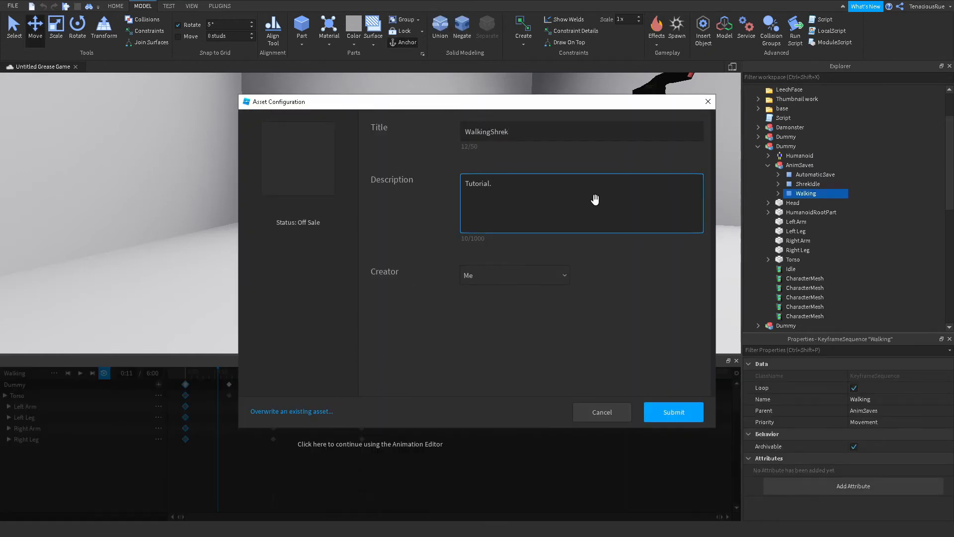
left_click(694, 412)
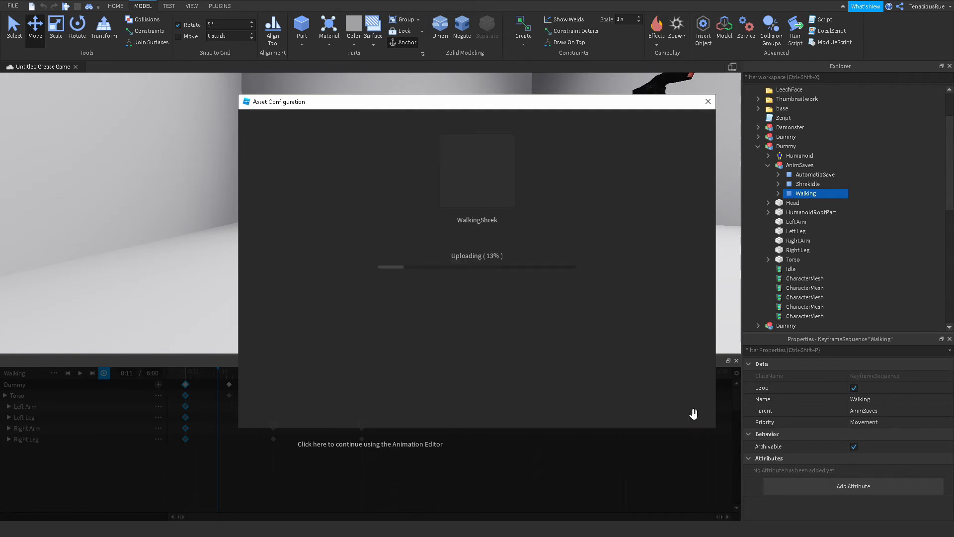
Copy the WalkingShrek asset ID and add an Animation object named Walk to the Dummy, using that ID as its AnimationId
left_click(500, 236)
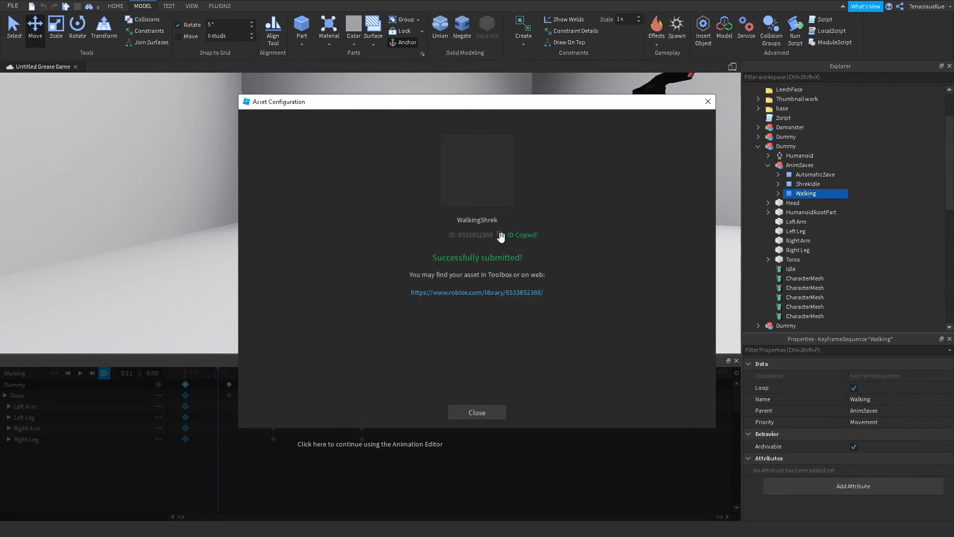
left_click(485, 415)
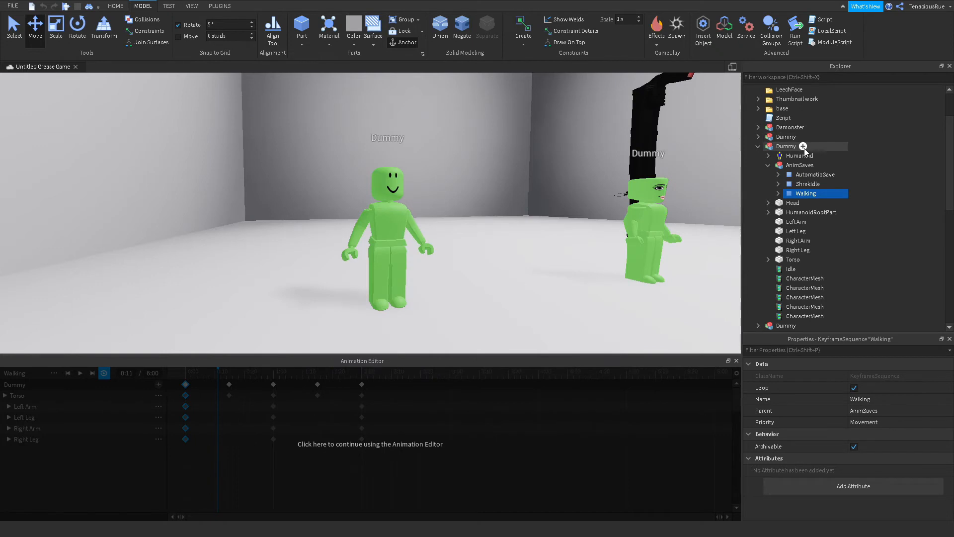
left_click(803, 146)
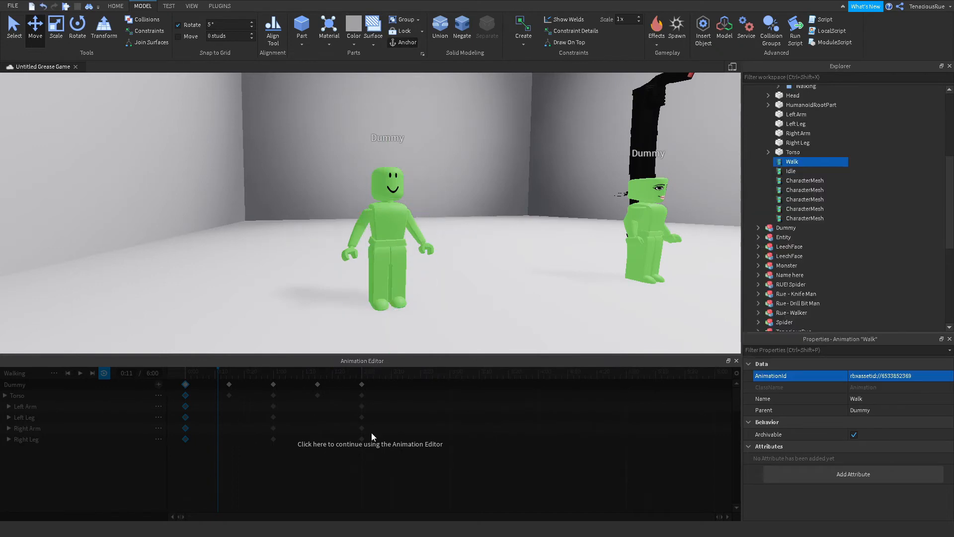
Export the Walking animation again as RunningShrek, described "Tutorial Walking, but running HOW?!?!?!", and copy its asset ID
left_click(371, 433)
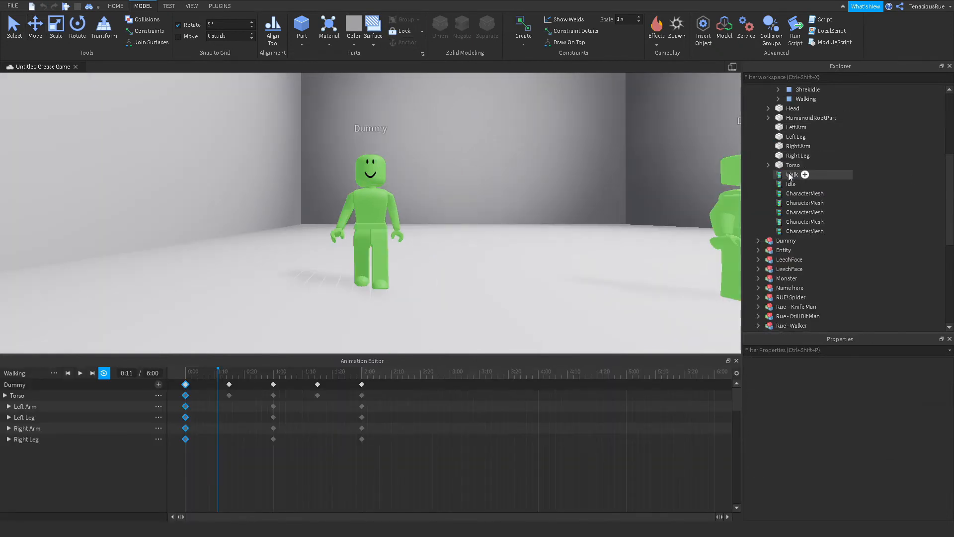
left_click(55, 374)
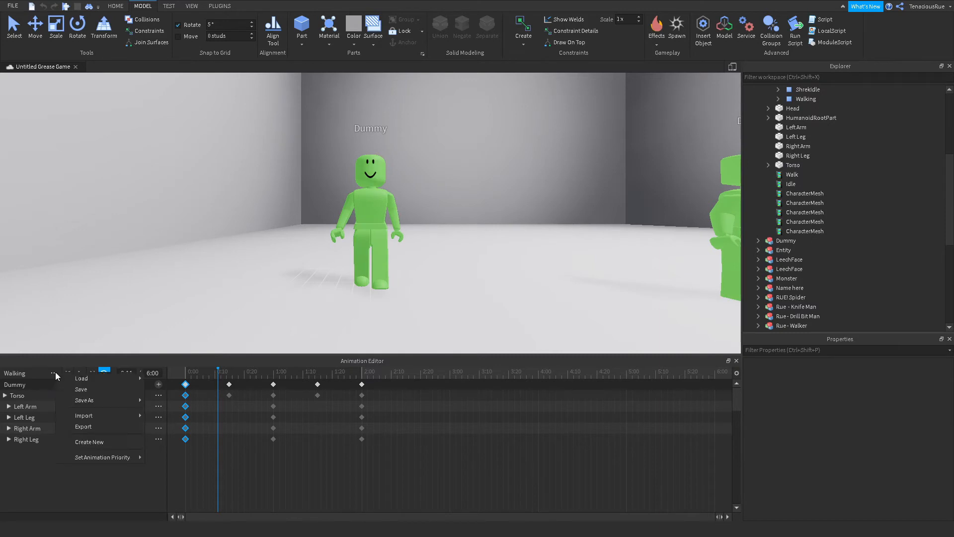
left_click(120, 429)
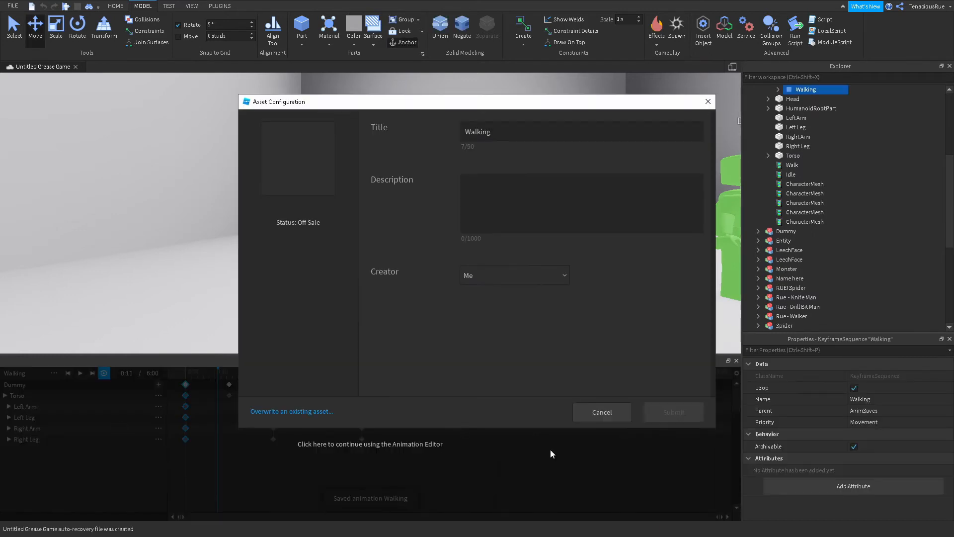
left_click(515, 132)
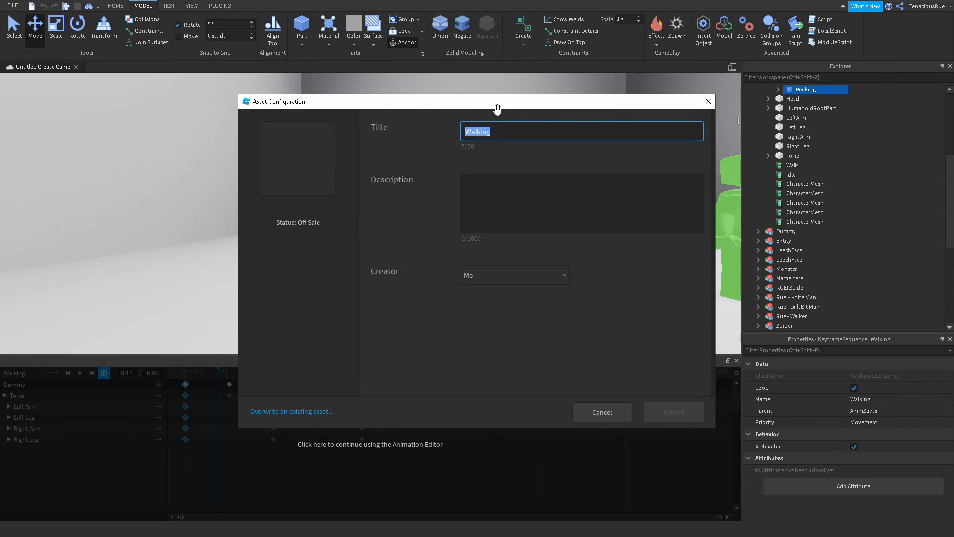
key("BackSpace")
type("RunningShrek")
left_click(529, 203)
type("Tutorial Walking, but running HOW?!?!?!")
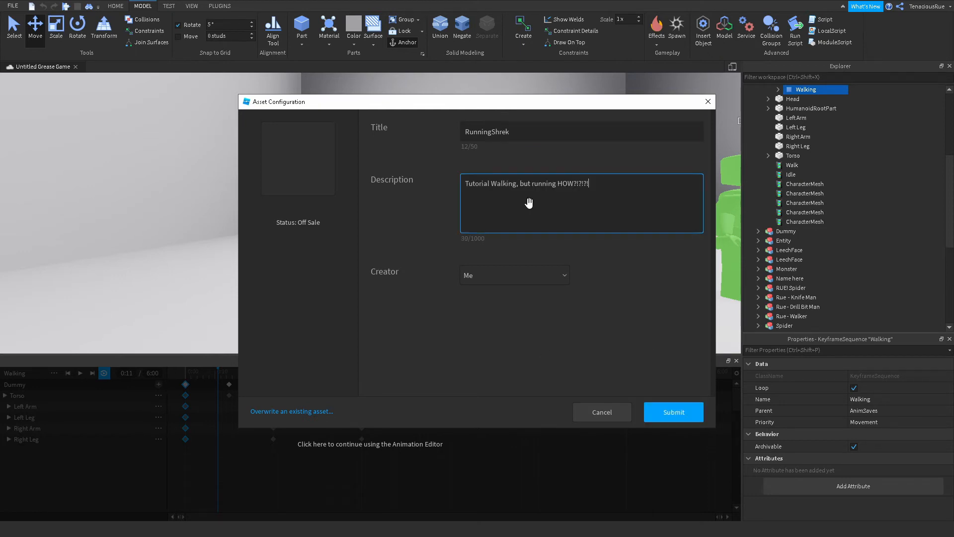
left_click(661, 412)
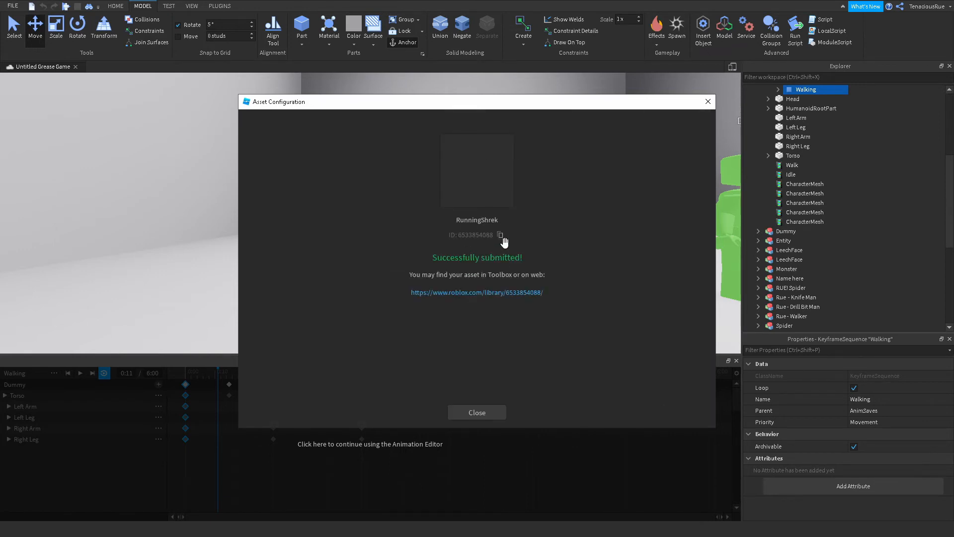
left_click(501, 236)
left_click(477, 413)
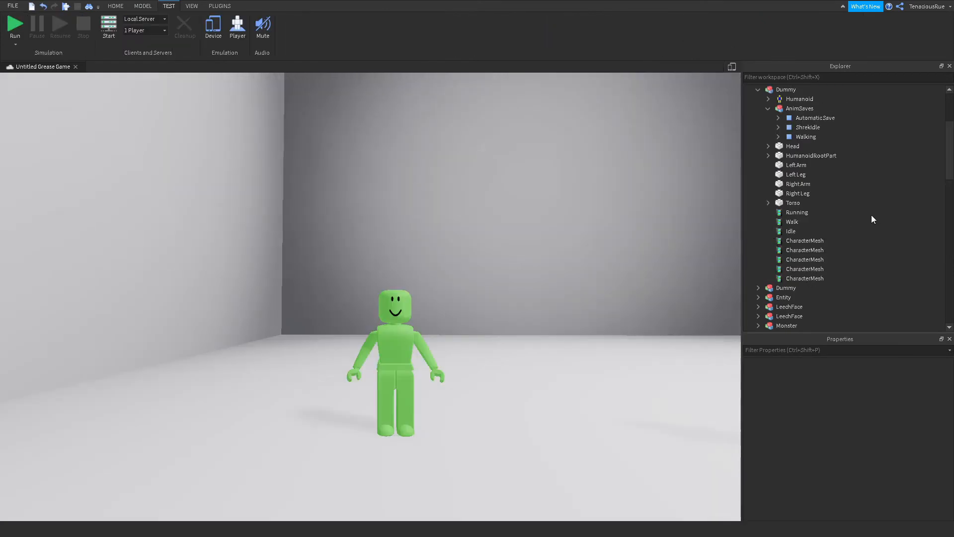
Review the Running, Walk and Idle Animation objects together inside the Dummy
left_click_drag(872, 215, 848, 229)
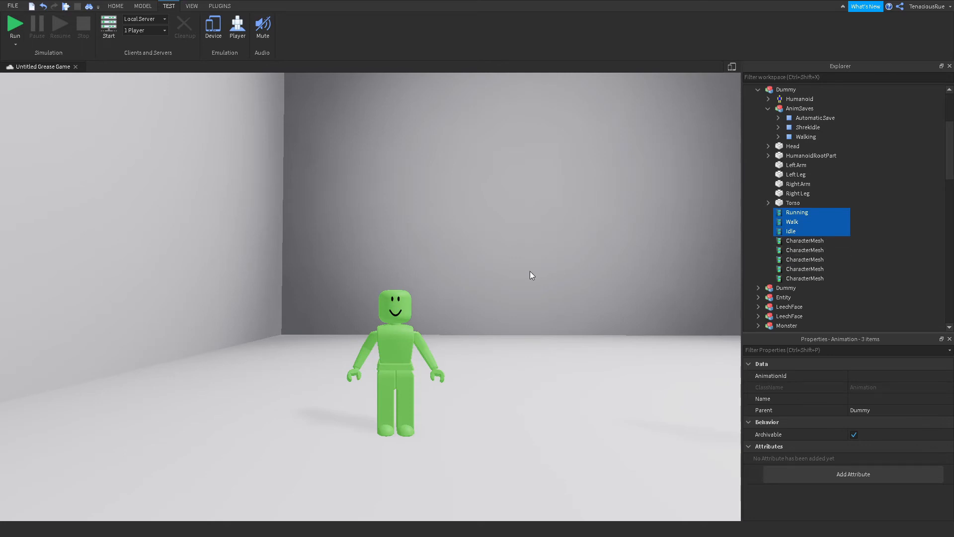
right_click_drag(530, 270, 535, 276)
left_click(507, 383)
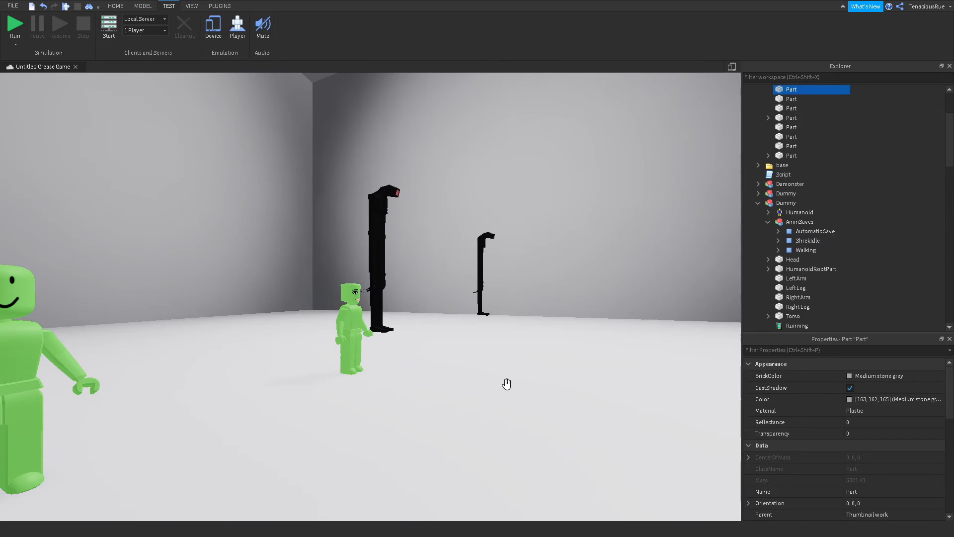
Load the LeechFace rig into the Animation Editor
right_click_drag(506, 383, 499, 383)
key("d")
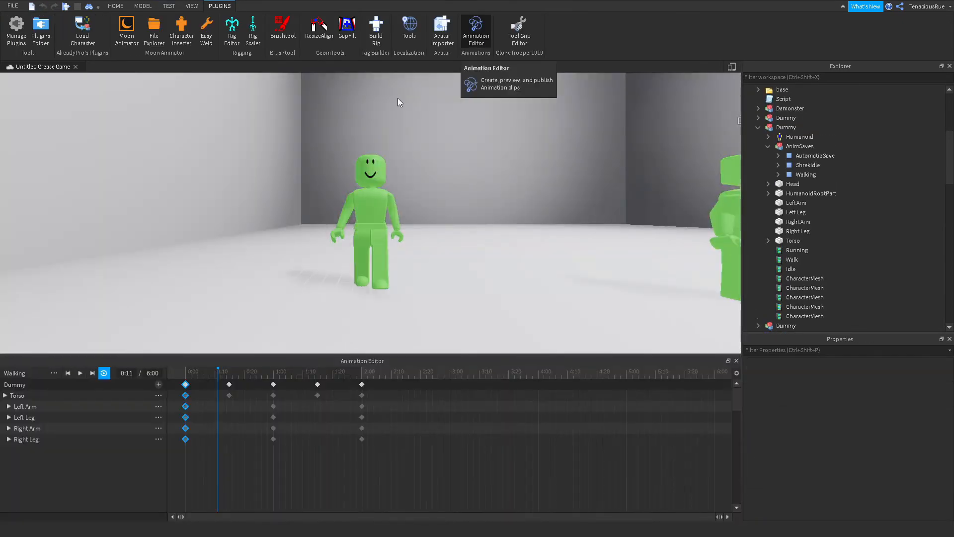
key("w")
right_click_drag(422, 187, 422, 188)
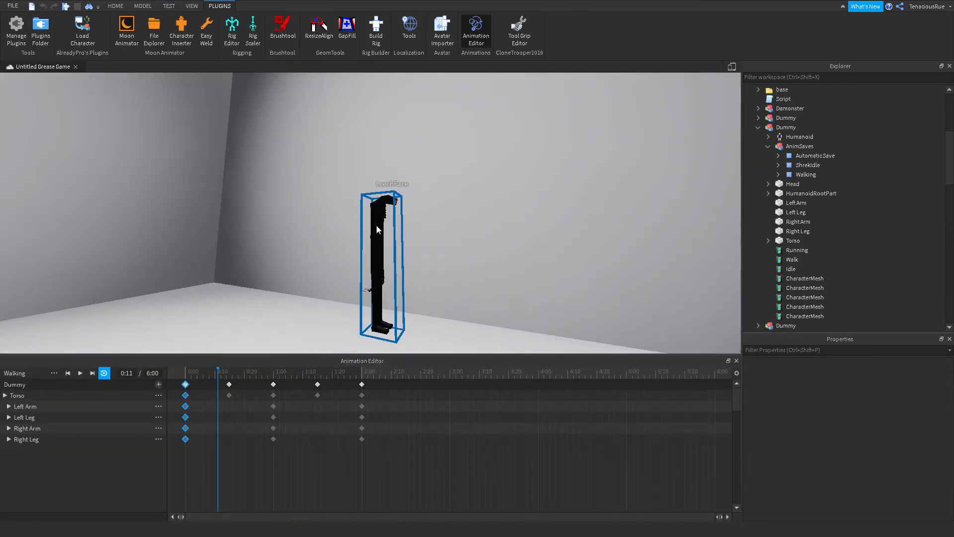
left_click(376, 229)
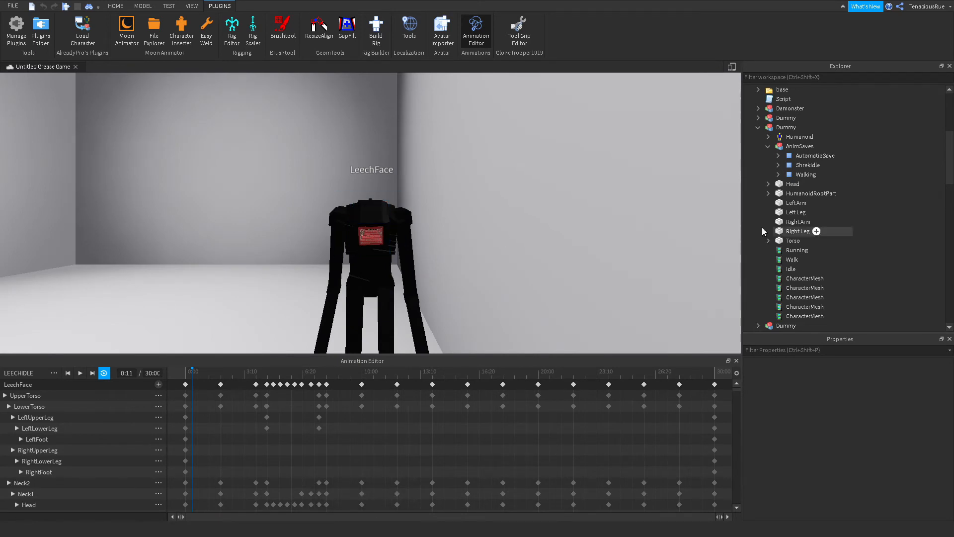
Examine the LeechFace rig's torso, arms, legs and head from several angles and distances
key("w")
right_click_drag(585, 248, 586, 248)
key("s")
key("w")
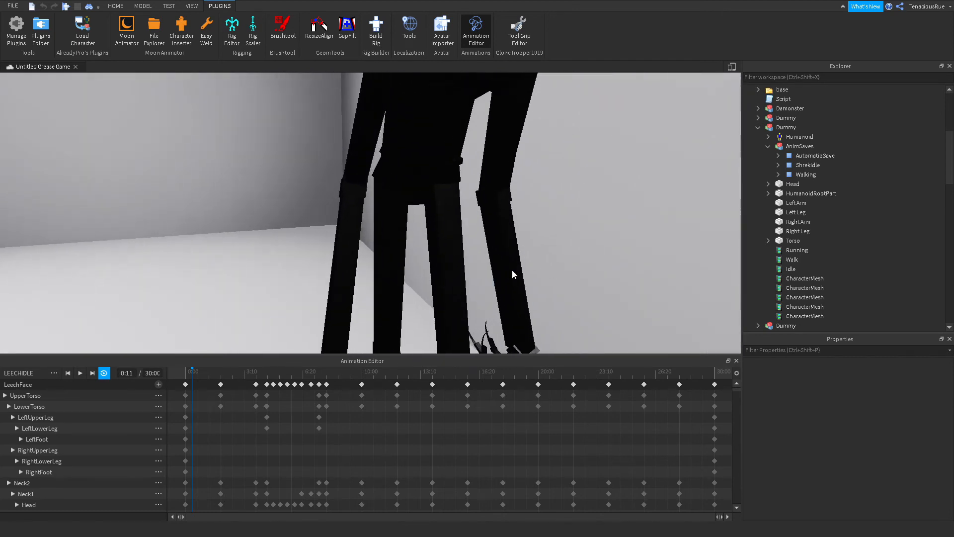
key("s")
right_click_drag(512, 270, 508, 269)
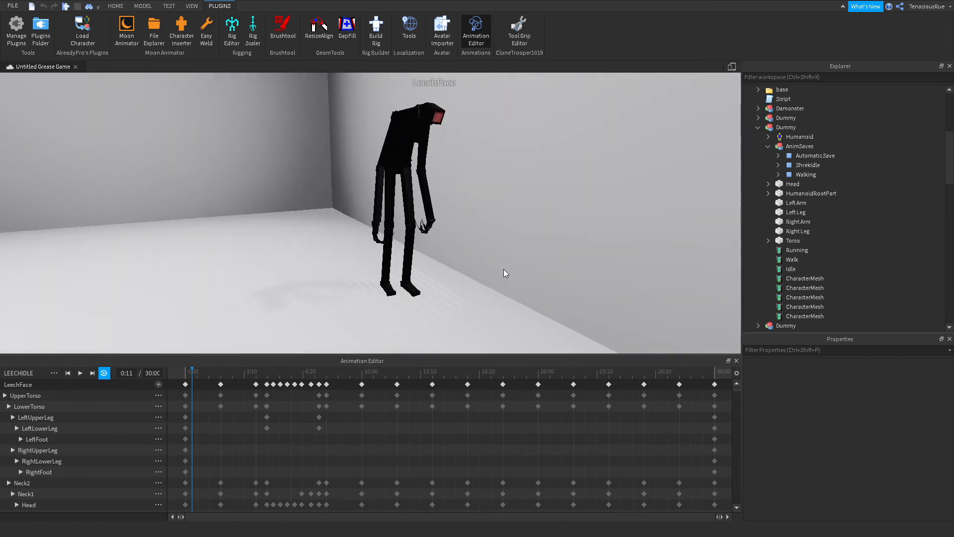
right_click_drag(470, 306, 469, 306)
key("s")
Scrub the LEECHIDLE animation from 0:00 to 4:01 and examine the movement of the arms and hands up close
left_click_drag(196, 374, 182, 383)
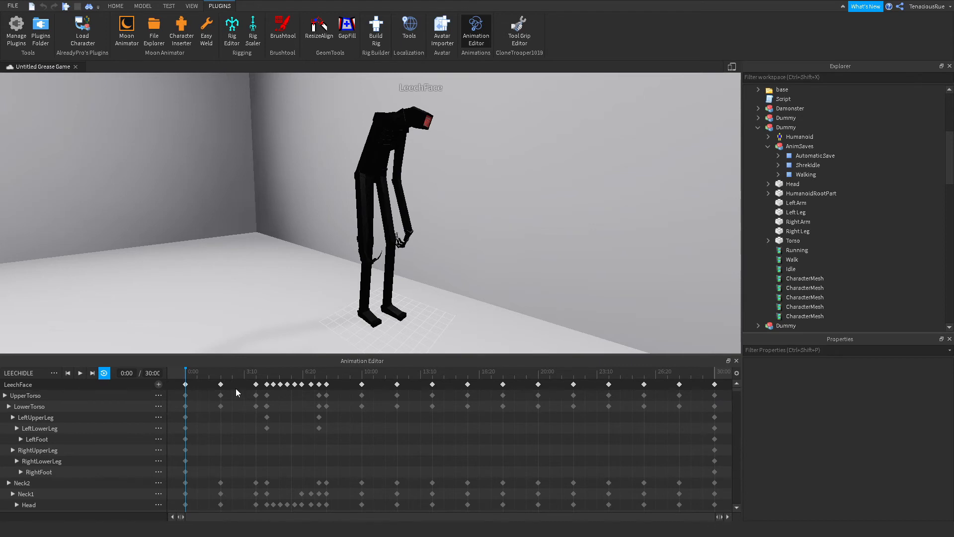
left_click_drag(189, 376, 256, 378)
left_click(273, 385)
right_click_drag(406, 303, 406, 303)
key("w")
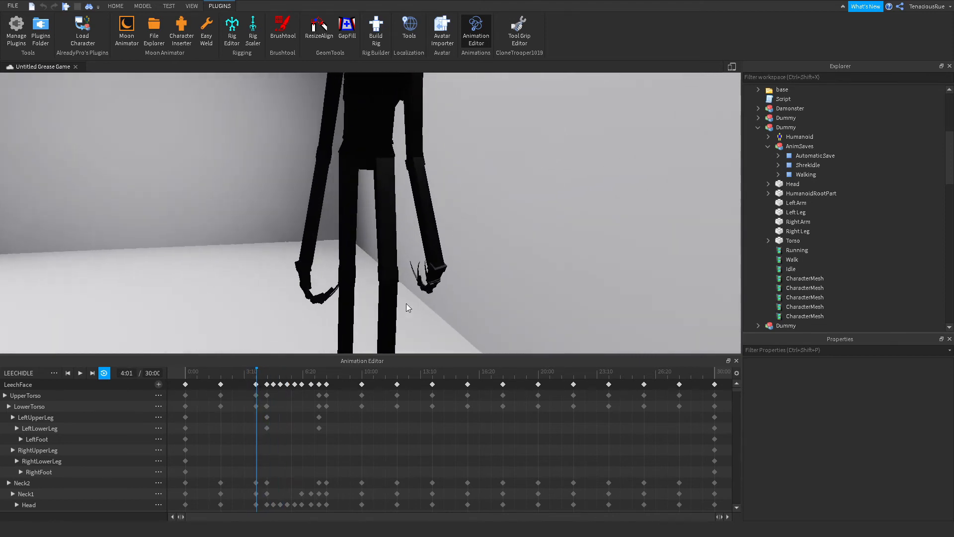
key("s")
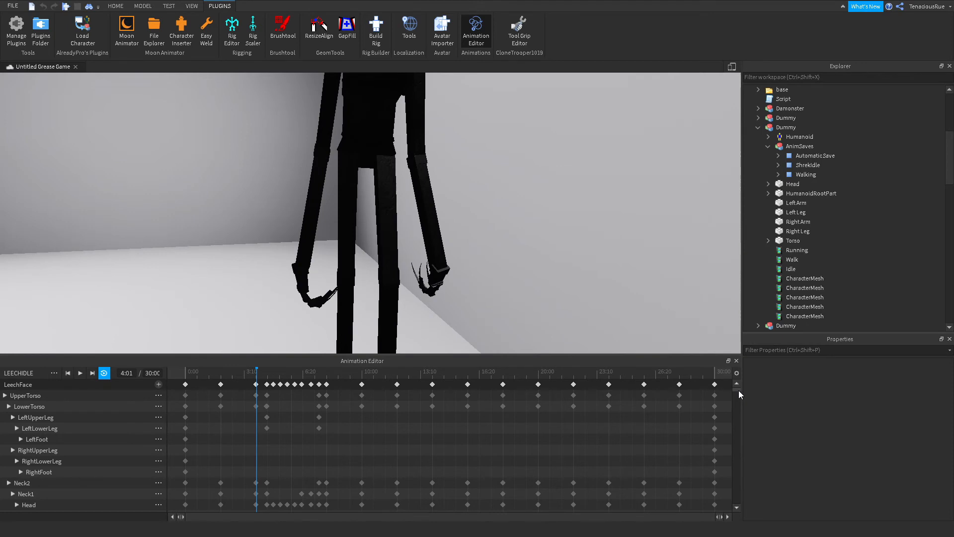
Bring up the left arm and finger tracks and scrub LEECHIDLE back to 0:00 to study the finger motion
left_click_drag(738, 390, 734, 432)
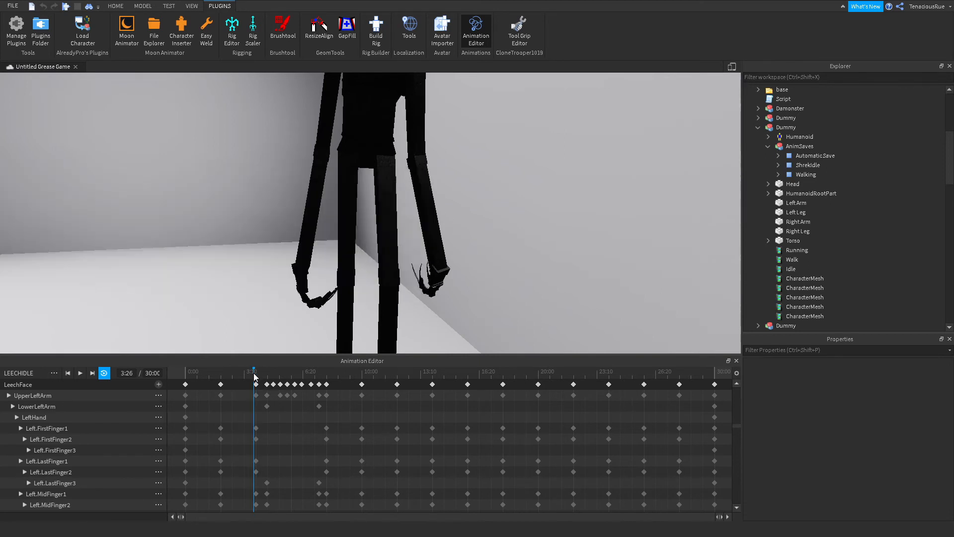
left_click_drag(255, 374, 230, 391)
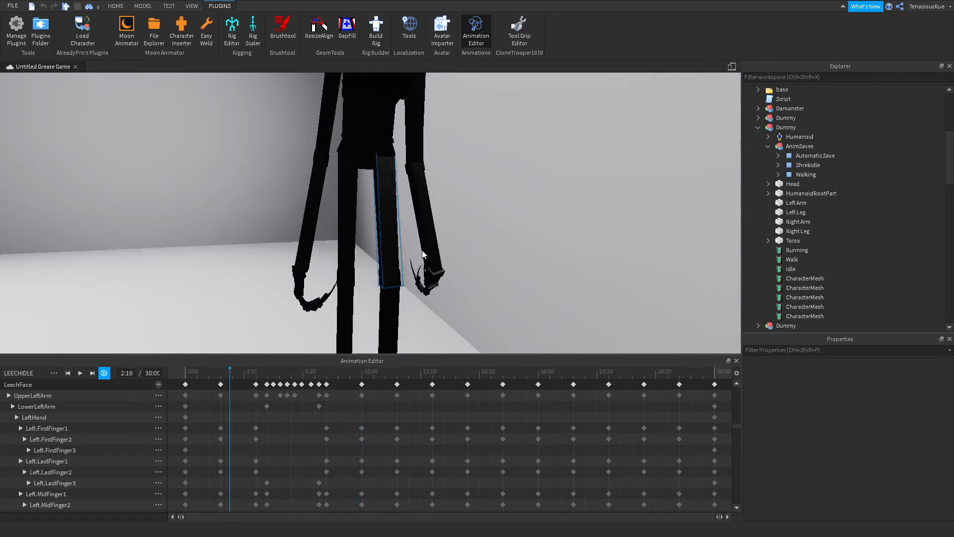
left_click(326, 377)
left_click_drag(326, 377, 180, 389)
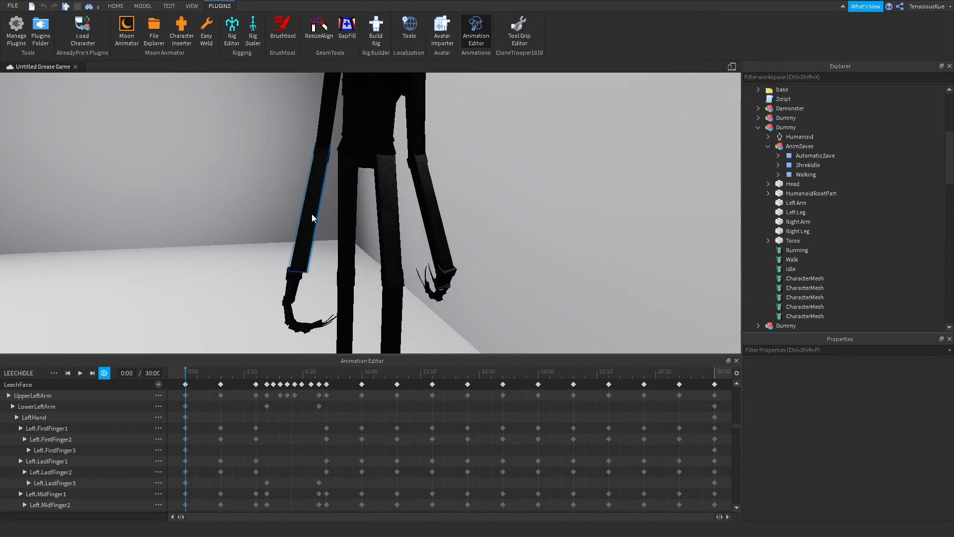
Examine the LeechFace rig's hands, legs and hunched posture from close up and from the side
scroll(312, 213, "up", 4)
right_click_drag(312, 213, 311, 213)
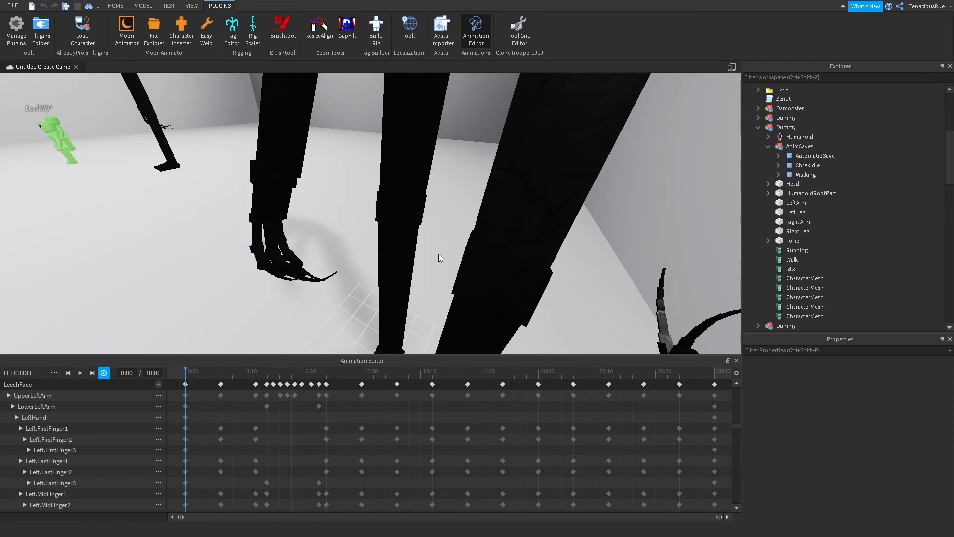
key("s")
right_click_drag(438, 254, 482, 240)
key("w")
key("s")
key("a")
key("a")
key("s")
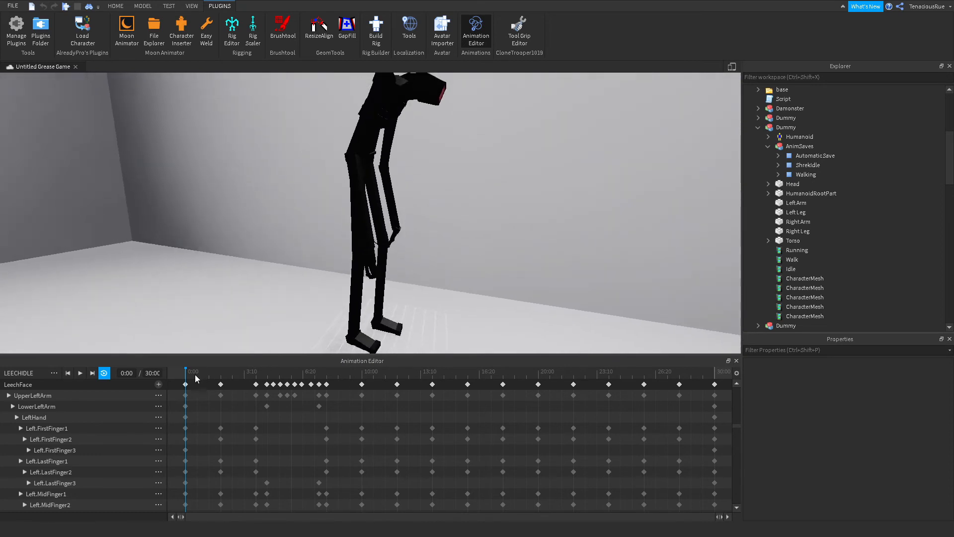
Scrub LEECHIDLE forward to 1:28 and back to 0:26 to study the torso's sway from the side
left_click_drag(189, 379, 220, 378)
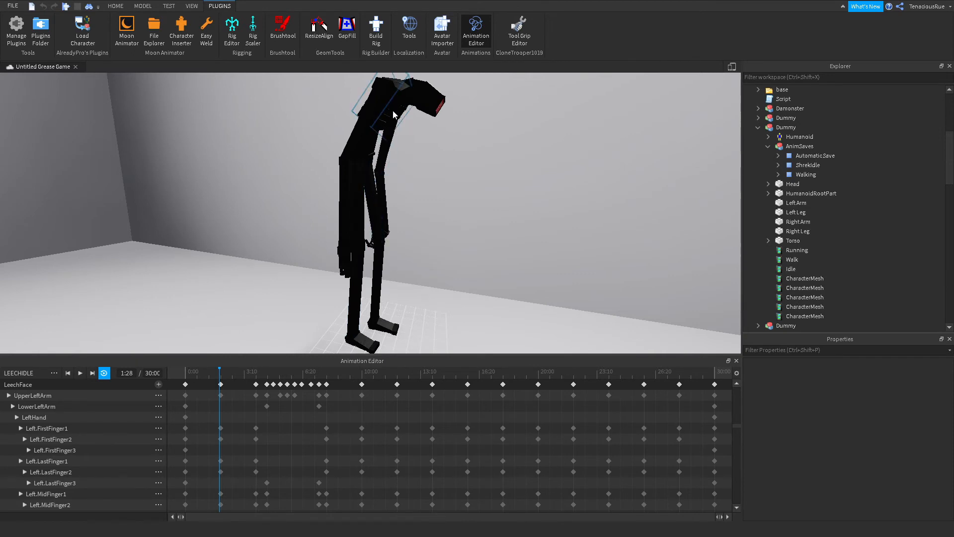
left_click_drag(219, 379, 203, 379)
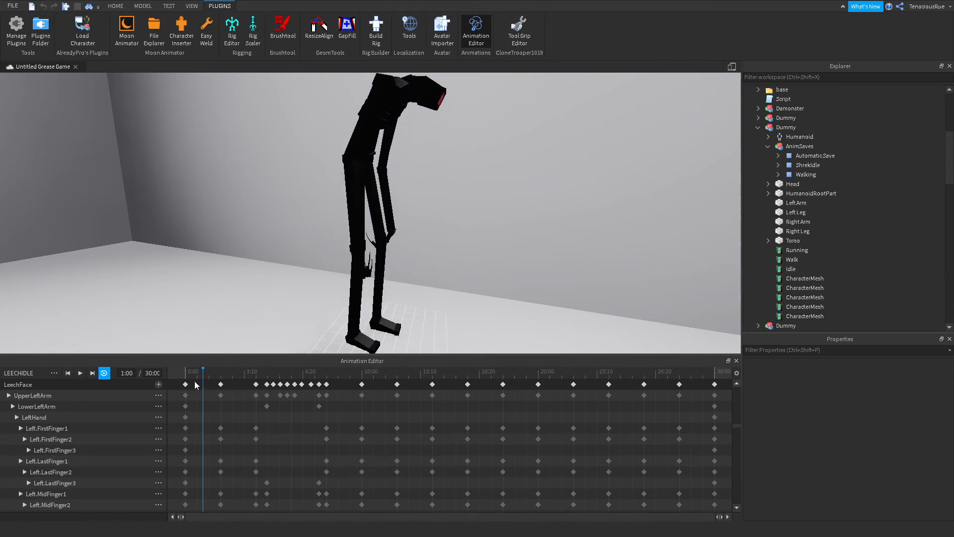
left_click(201, 379)
View one of LeechFace's hands in close-up and scrub LEECHIDLE from 0:26 to 8:29 to study its curling fingers
scroll(449, 194, "up", 5)
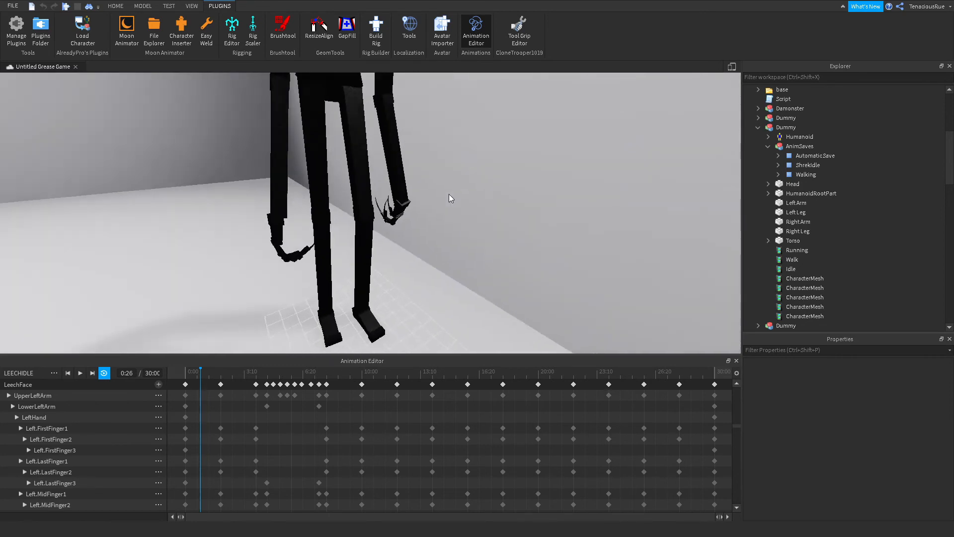
key("w")
right_click_drag(449, 194, 449, 194)
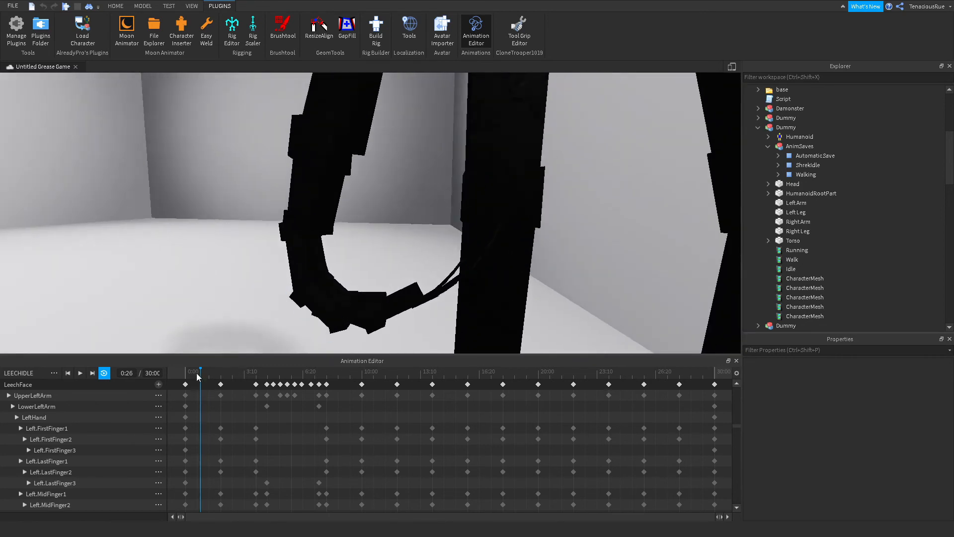
mouse_move(198, 373)
left_mouse_down()
mouse_move(178, 377)
mouse_move(212, 369)
left_mouse_up()
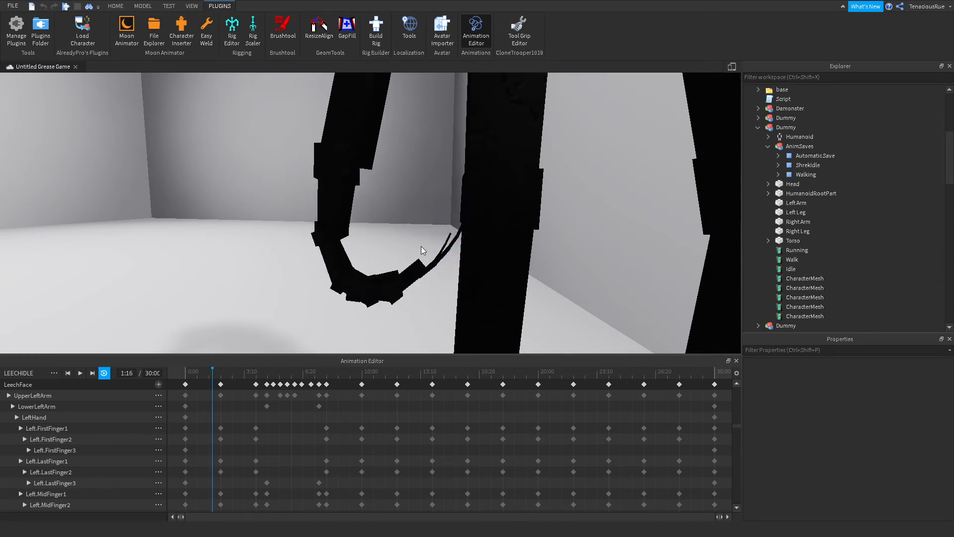
left_click_drag(214, 372, 343, 395)
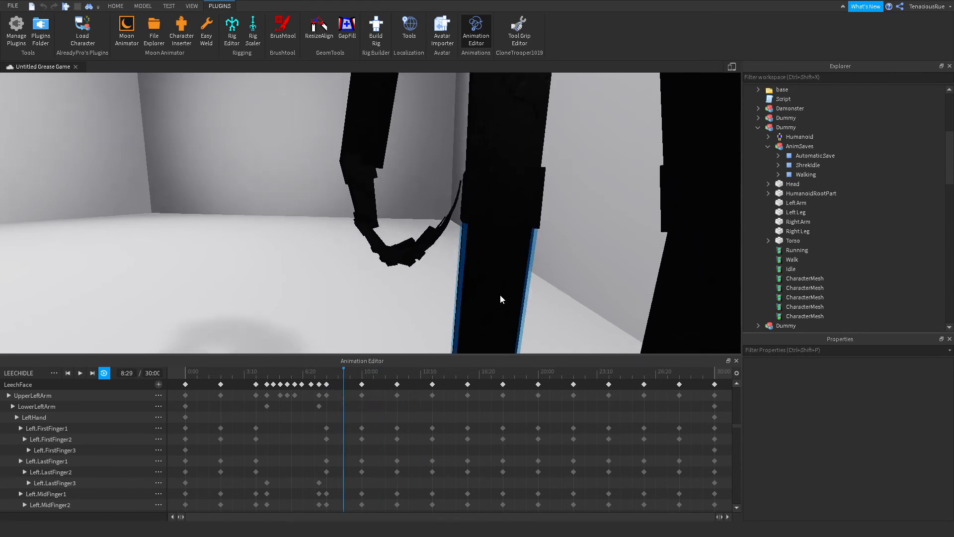
Frame both LeechFace hands and scrub LEECHIDLE back and forth around 5:07 to compare their motion
scroll(500, 295, "down", 3)
scroll(500, 294, "down", 3)
scroll(500, 294, "up", 3)
right_click_drag(500, 295, 487, 300)
scroll(488, 299, "up", 1)
left_click(282, 373)
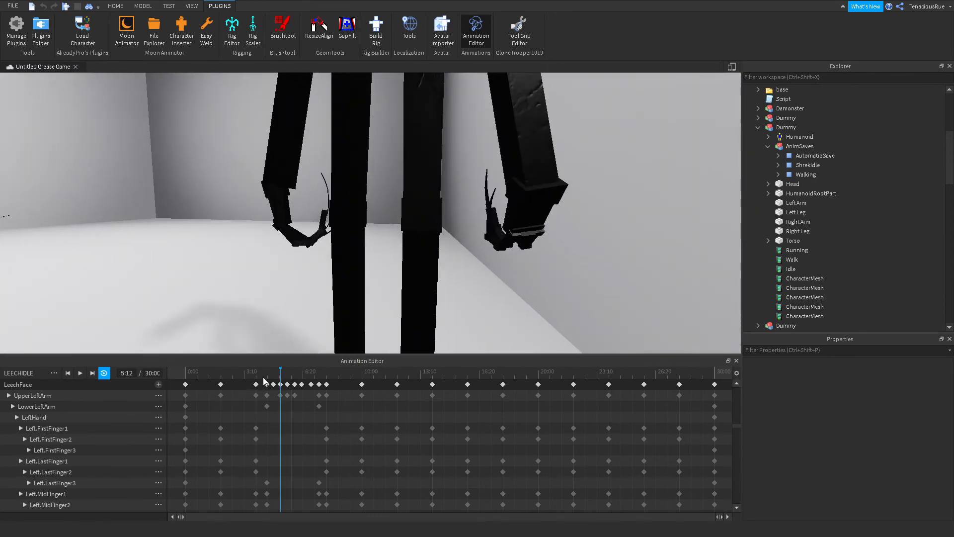
left_click_drag(279, 379, 257, 382)
left_click_drag(245, 388, 269, 392)
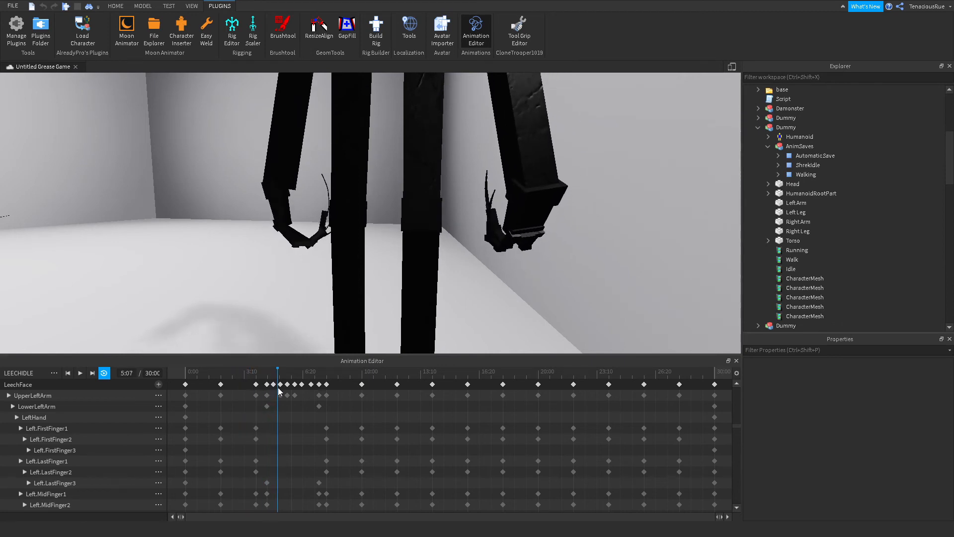
Scrub LEECHIDLE to 27:17 and back to 10:11, examining the rig's whole body and its hands
scroll(356, 312, "down", 5)
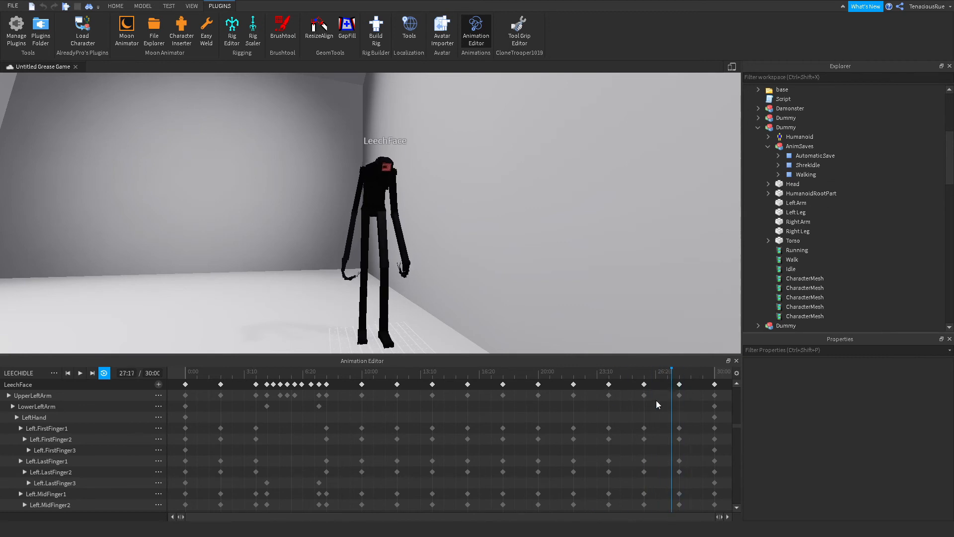
scroll(571, 437, "down", 1)
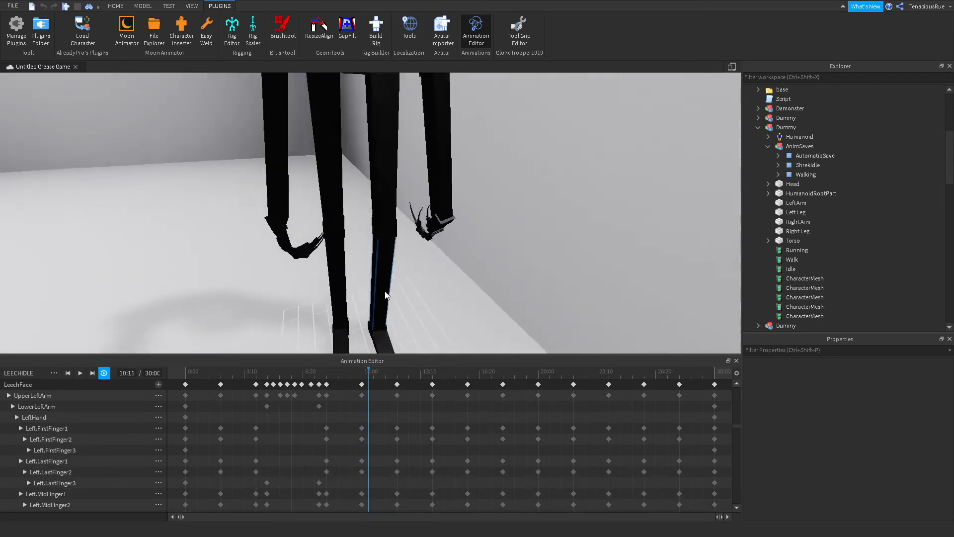
scroll(386, 292, "up", 3)
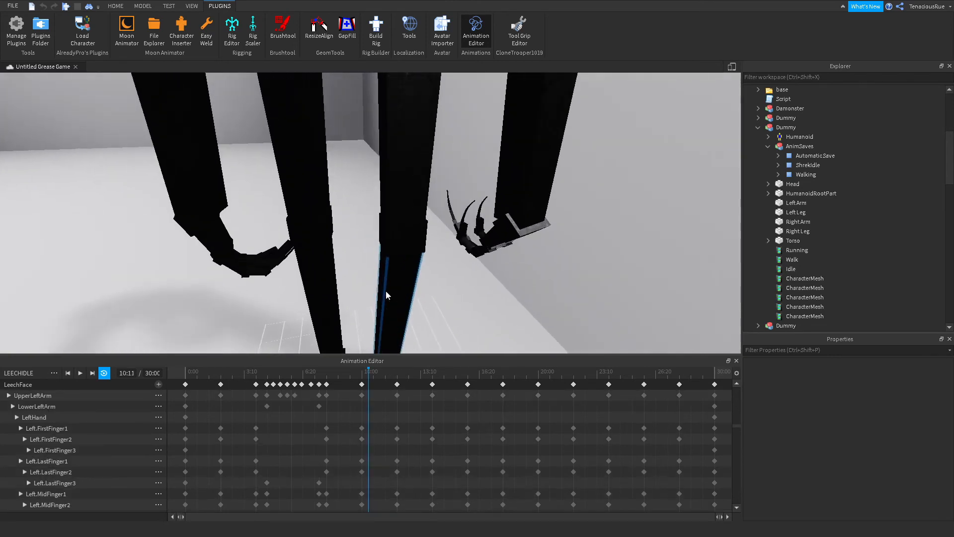
scroll(385, 292, "down", 5)
scroll(392, 302, "down", 5)
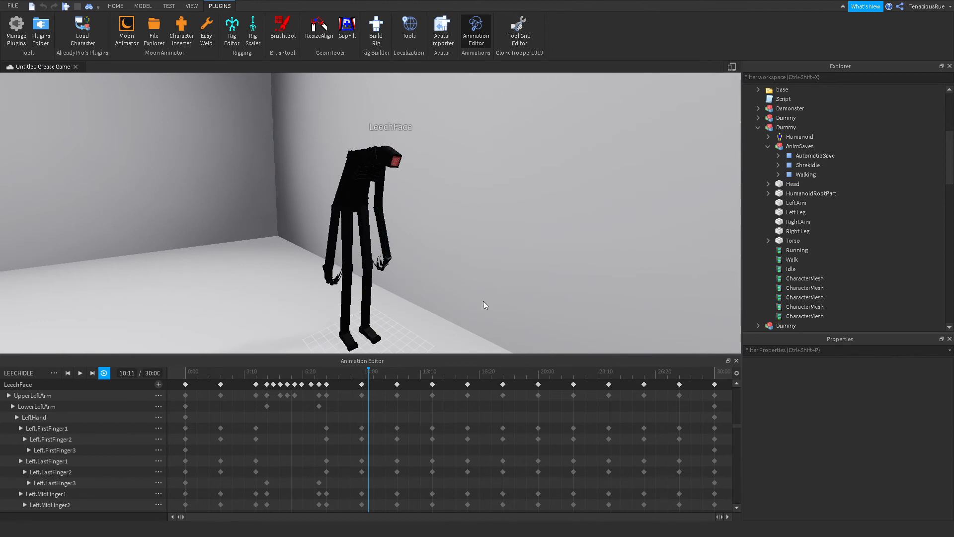
Go to the black Entity rig outside the room and load its walk animation in the Animation Editor
right_click_drag(483, 301, 480, 301)
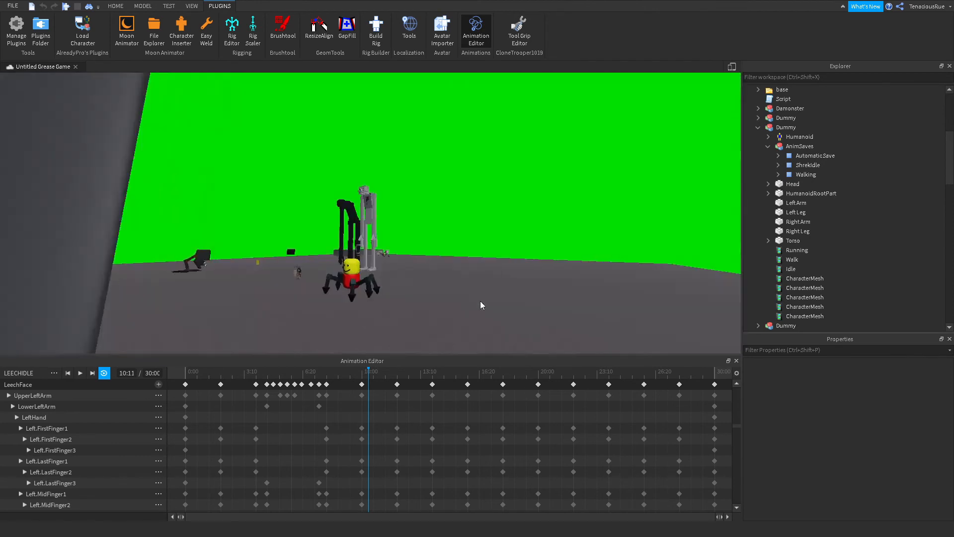
key("w")
key("a")
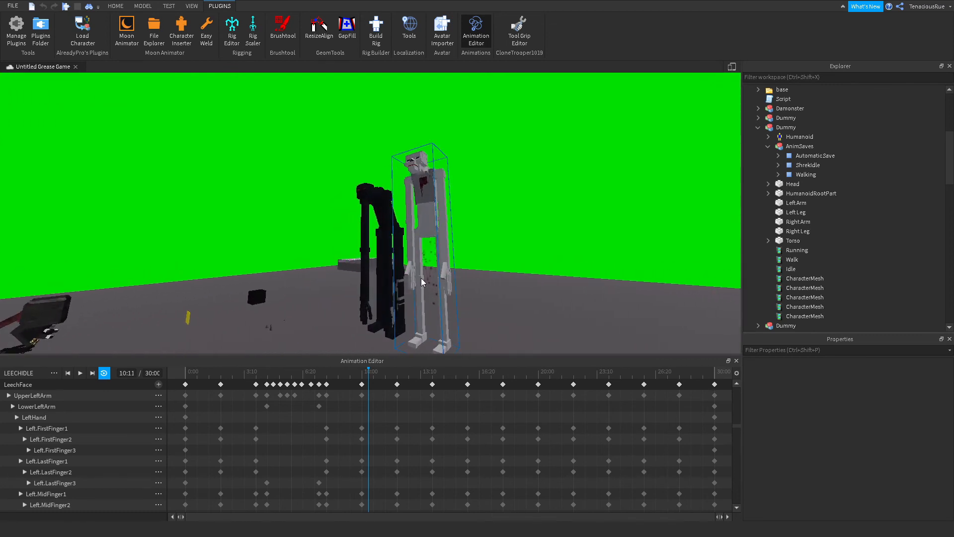
key("w")
key("a")
left_click(422, 279)
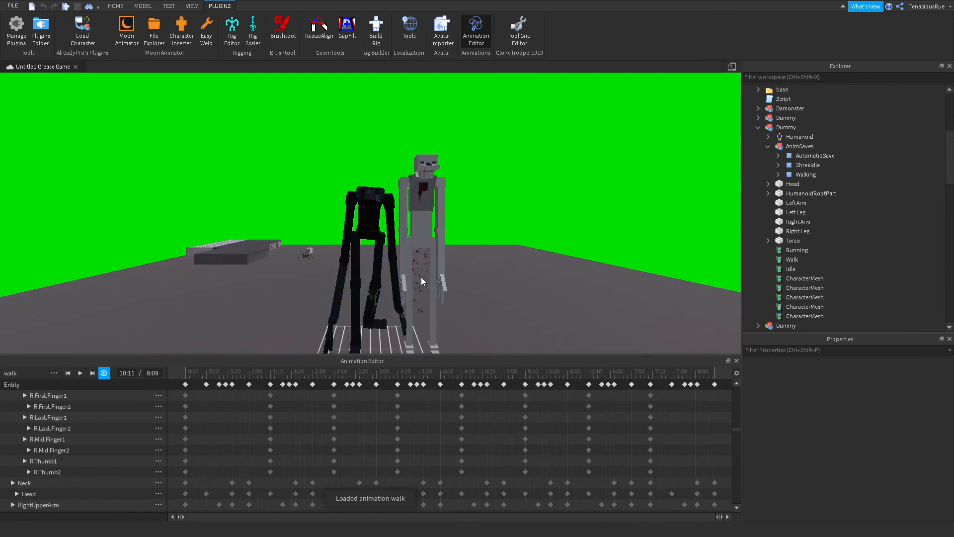
left_click(419, 277)
Scrub the Entity's walk animation to 1:01 from a side view and look through its finger and arm tracks
right_click_drag(440, 271, 440, 272)
key("w")
key("a")
key("s")
left_click_drag(224, 374, 251, 380)
scroll(506, 423, "down", 9)
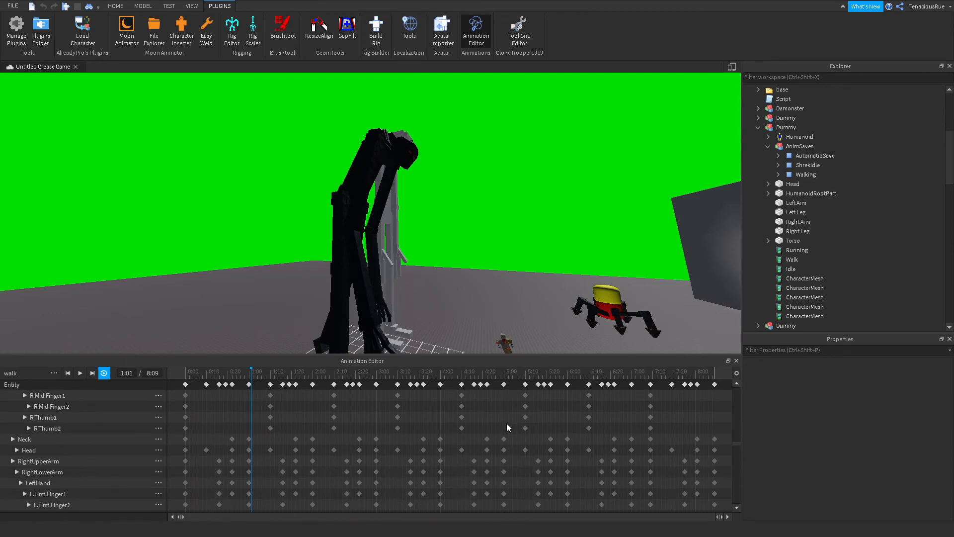
Play the Entity's walk animation and watch its legs and arms from the front and side
key("w")
right_click_drag(502, 231, 503, 231)
key("s")
key("w")
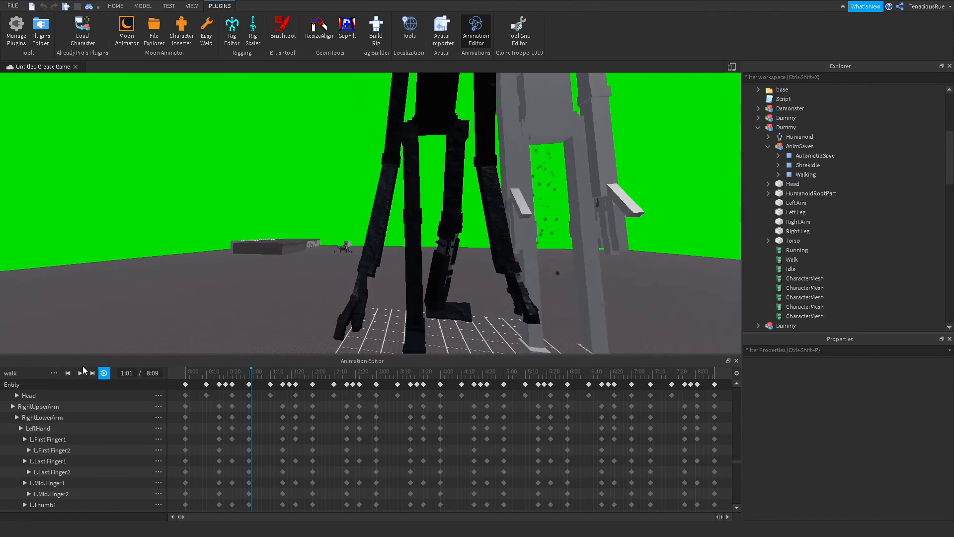
left_click(81, 373)
key("s")
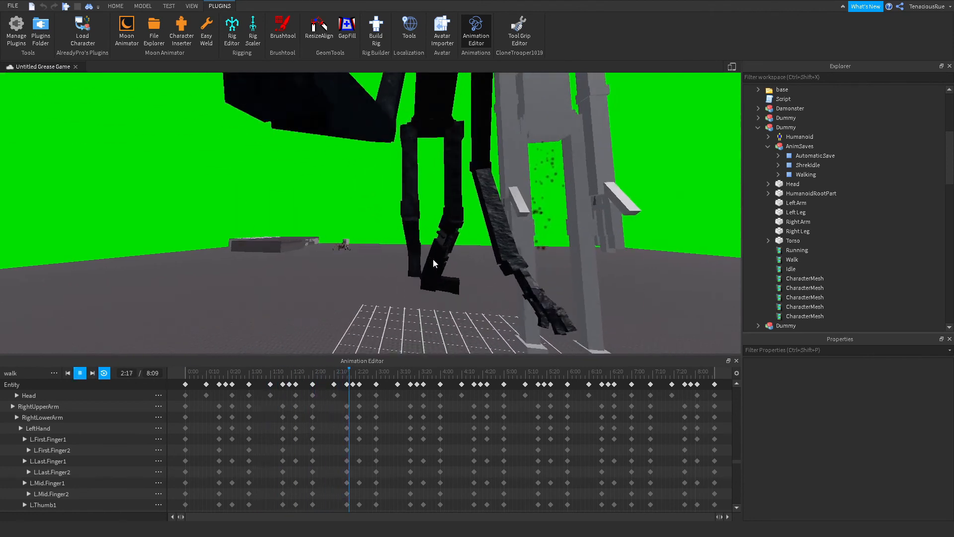
right_click_drag(433, 259, 433, 258)
key("a")
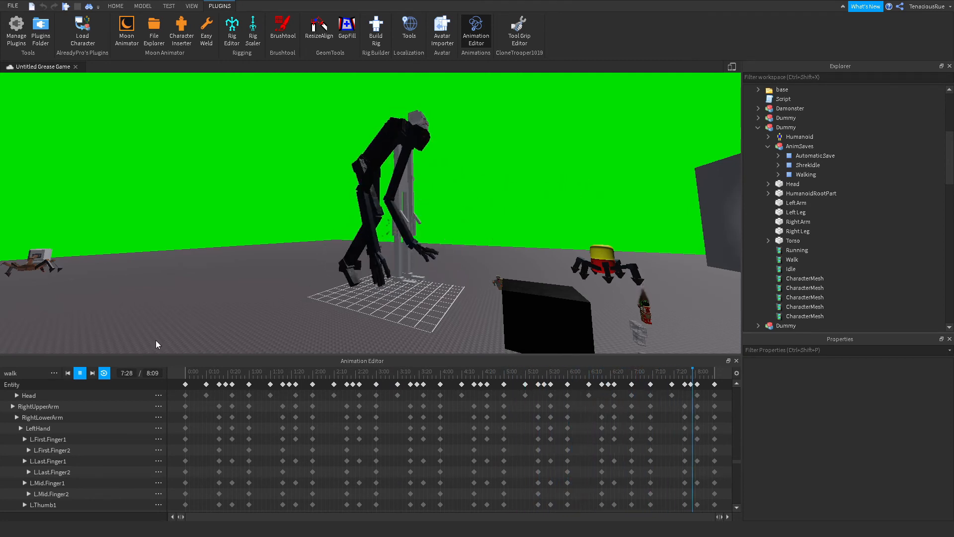
Stop playback and scrub the walk between 2:07 and 2:27 to study the stride and outstretched arm
left_click(237, 376)
left_click_drag(243, 379, 364, 368)
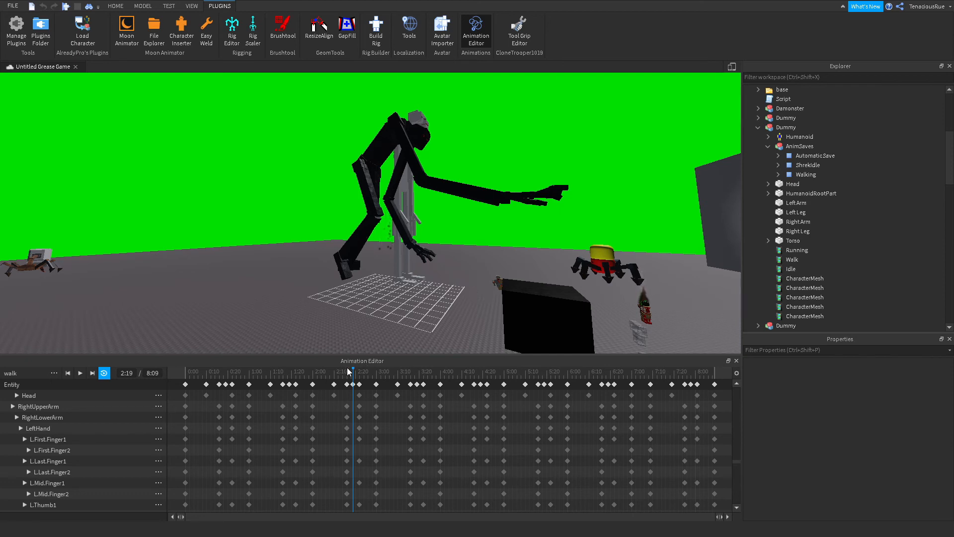
left_click_drag(353, 373, 330, 380)
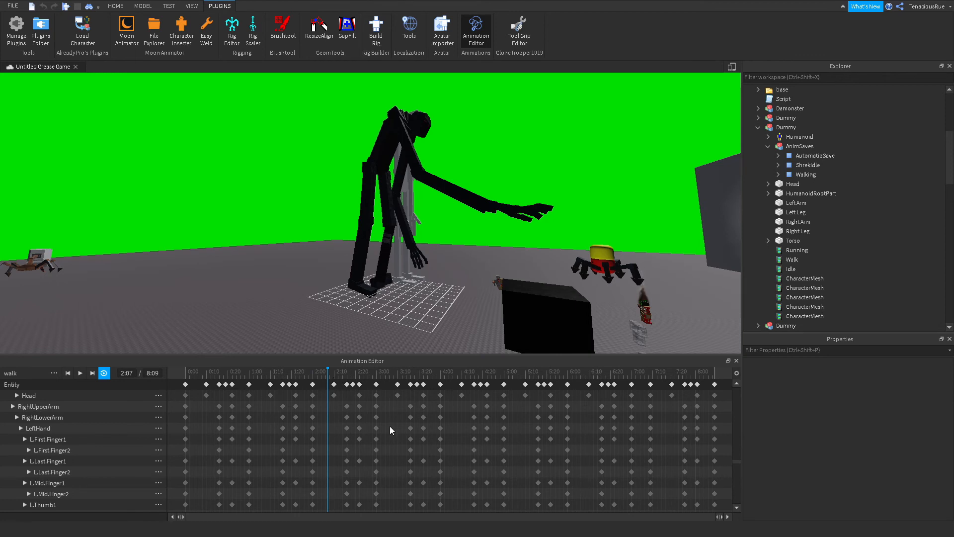
left_click_drag(346, 378, 373, 393)
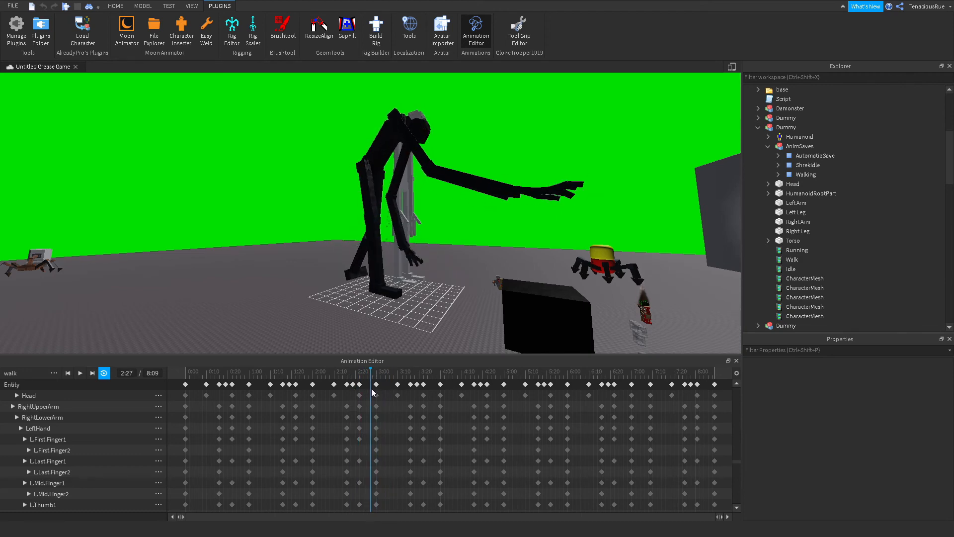
Examine the Entity's legs and hand up close and scrub the walk from 2:28 to 2:22
key("w")
right_click_drag(396, 288, 405, 282)
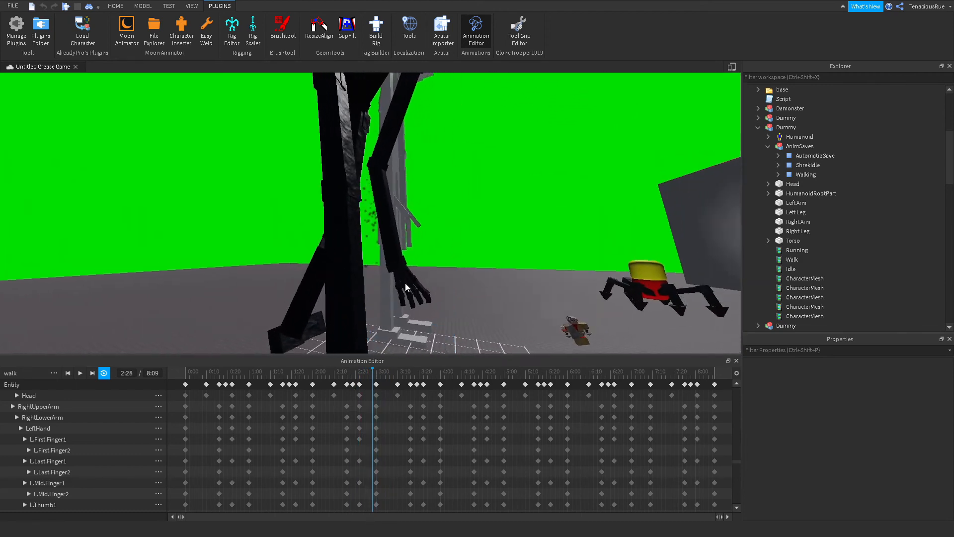
key("a")
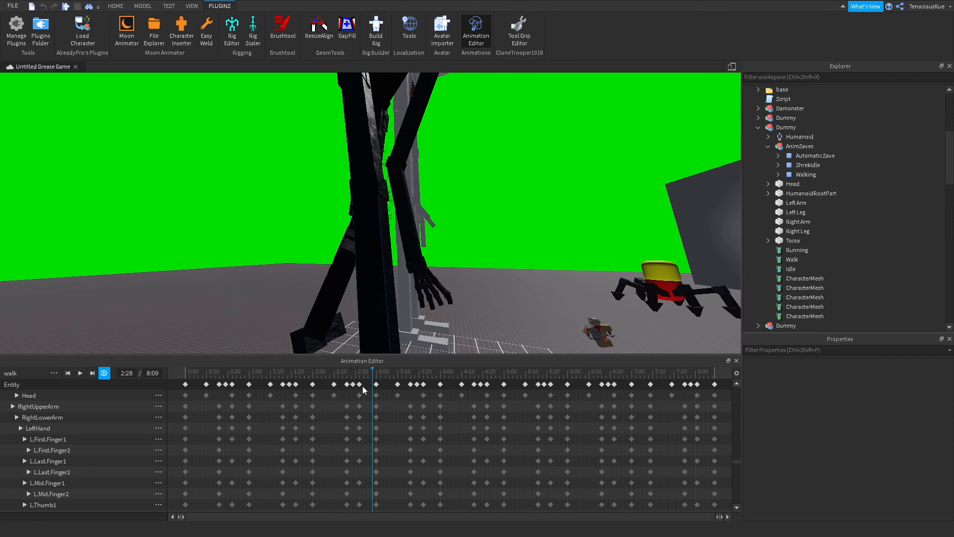
mouse_move(362, 386)
left_mouse_down()
mouse_move(350, 386)
mouse_move(361, 387)
left_mouse_up()
scroll(413, 267, "down", 5)
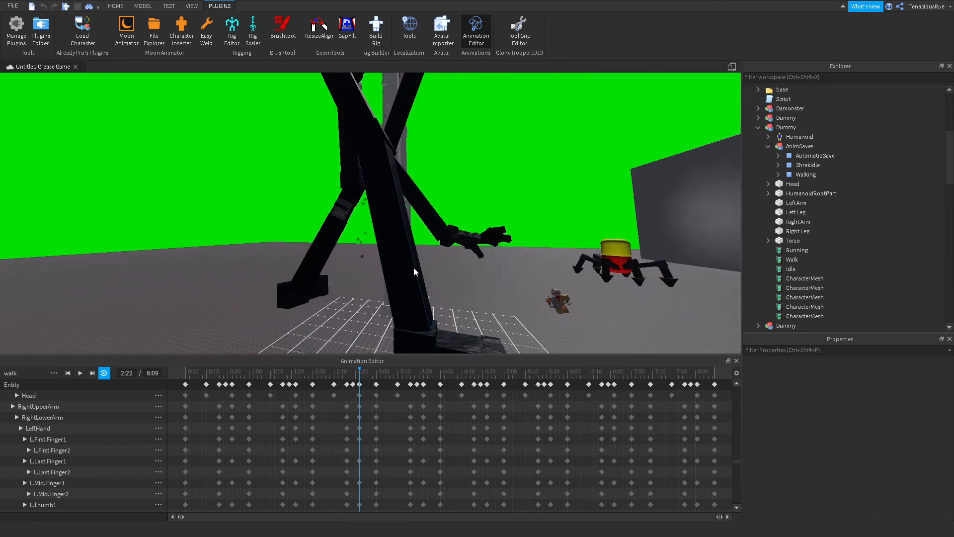
Scrub the walk back and forth around 2:21 to study how the front foot lands
right_click_drag(413, 267, 411, 257)
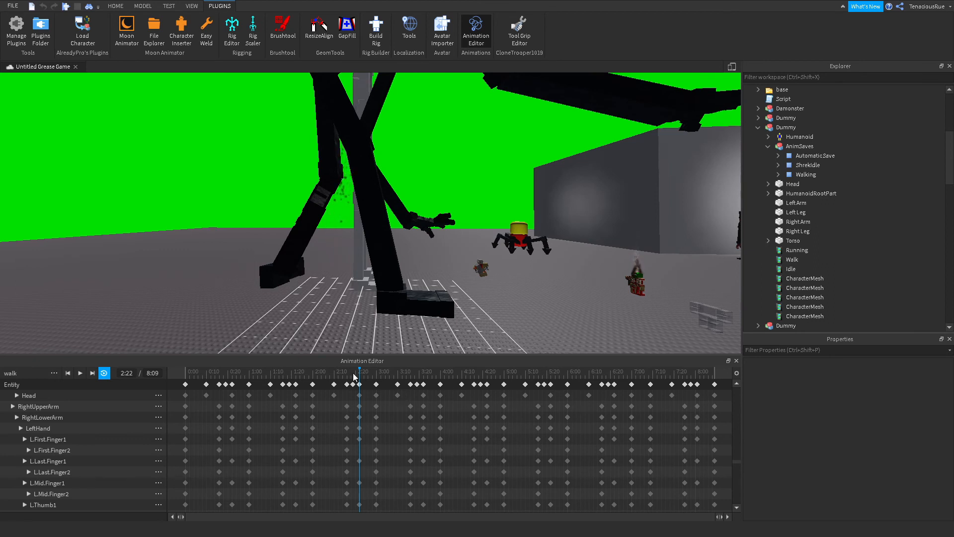
left_click_drag(354, 378, 360, 407)
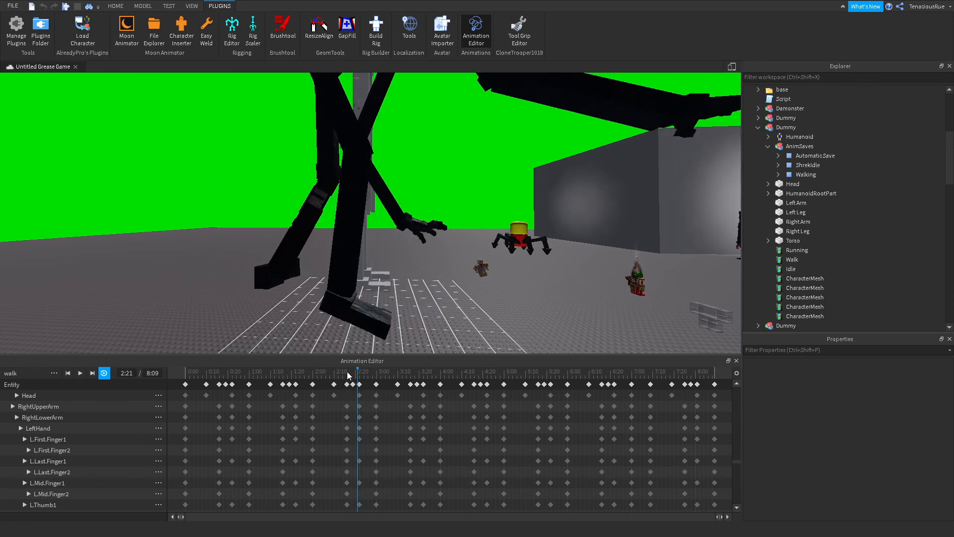
left_click_drag(358, 378, 369, 386)
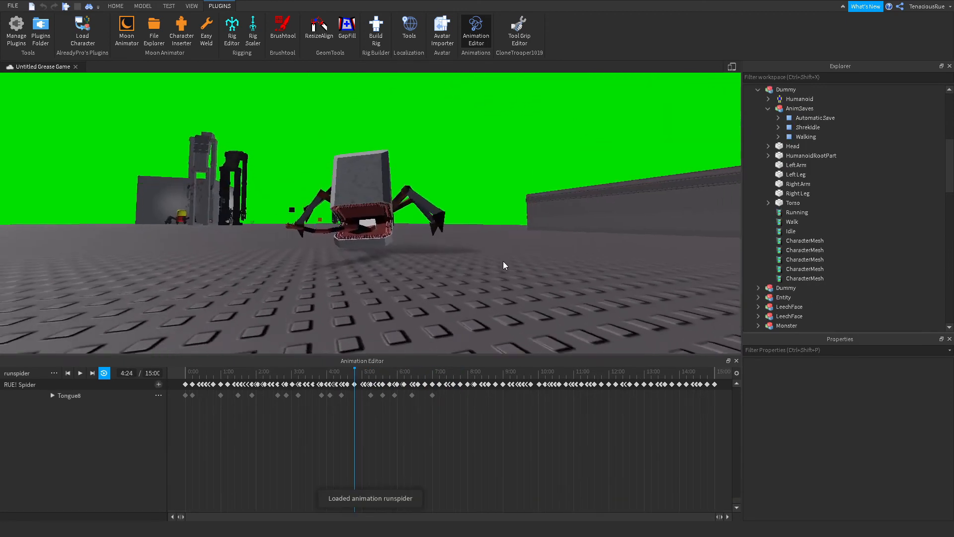
Review the keyframe tracks of the spider's runspider animation, from the tongue segments up to the legs, and view the pose from the side
scroll(503, 265, "up", 5)
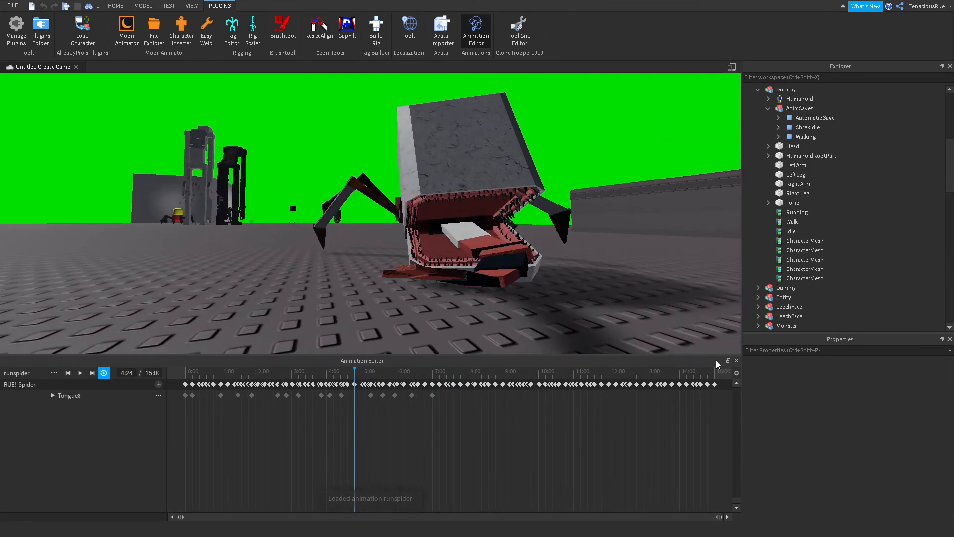
scroll(537, 428, "up", 3)
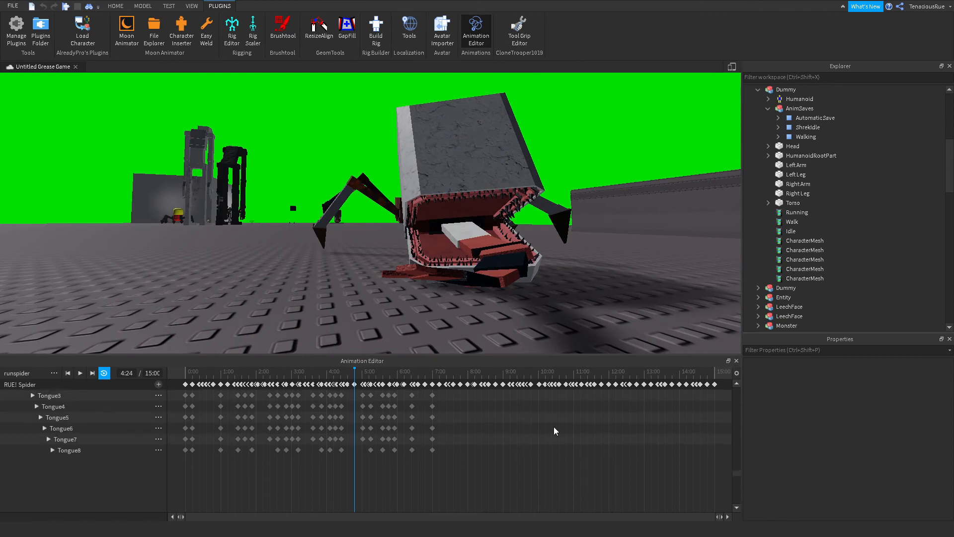
scroll(547, 438, "up", 5)
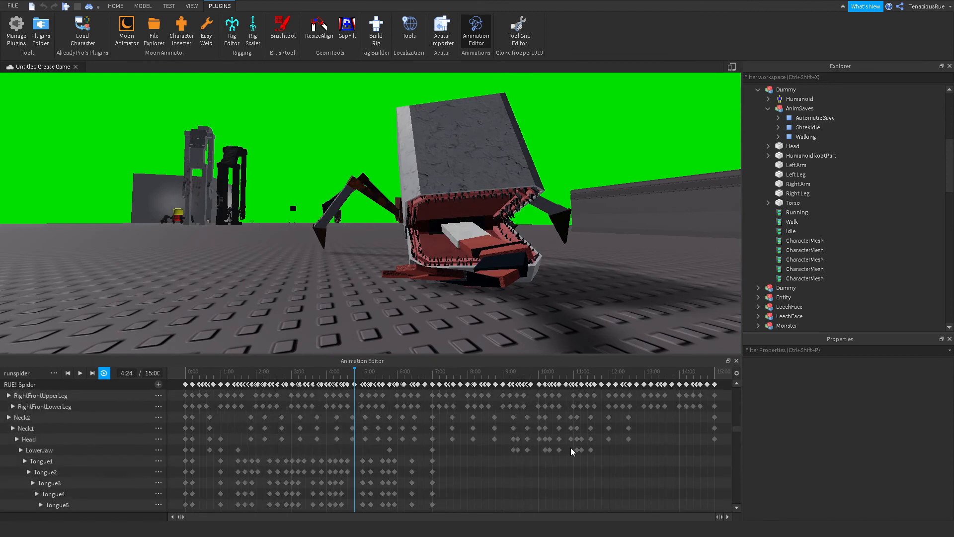
key("a")
right_click_drag(412, 221, 411, 221)
key("s")
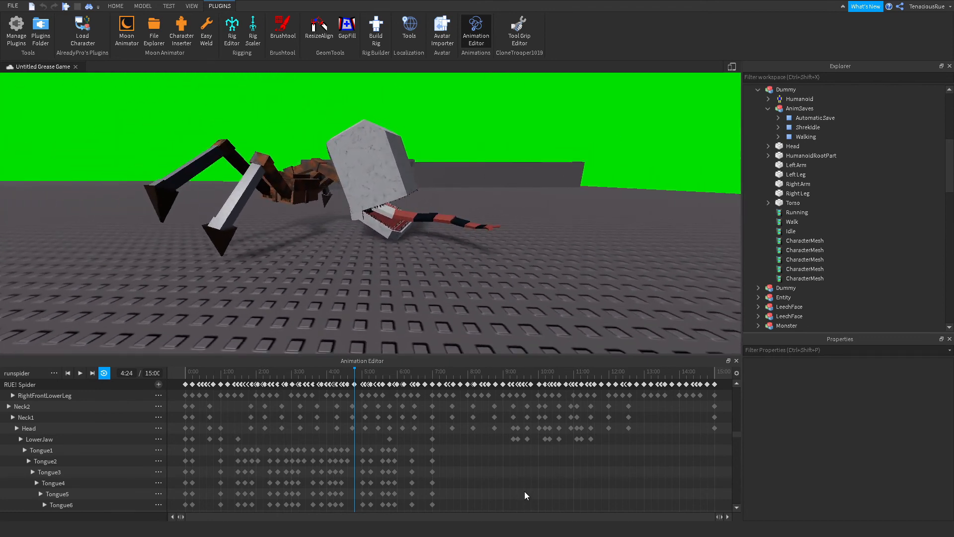
scroll(525, 491, "down", 1)
scroll(529, 491, "up", 1)
scroll(529, 490, "up", 4)
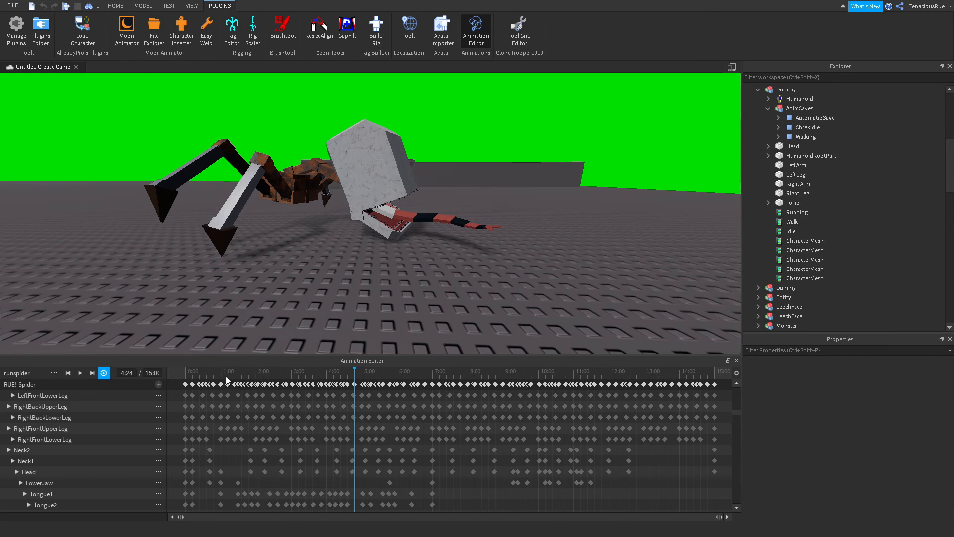
Scrub runspider back to 0:06 and forward through the run to study how the legs, neck and tongue move
key("w")
right_click_drag(509, 237, 509, 238)
key("s")
left_click_drag(318, 375, 194, 385)
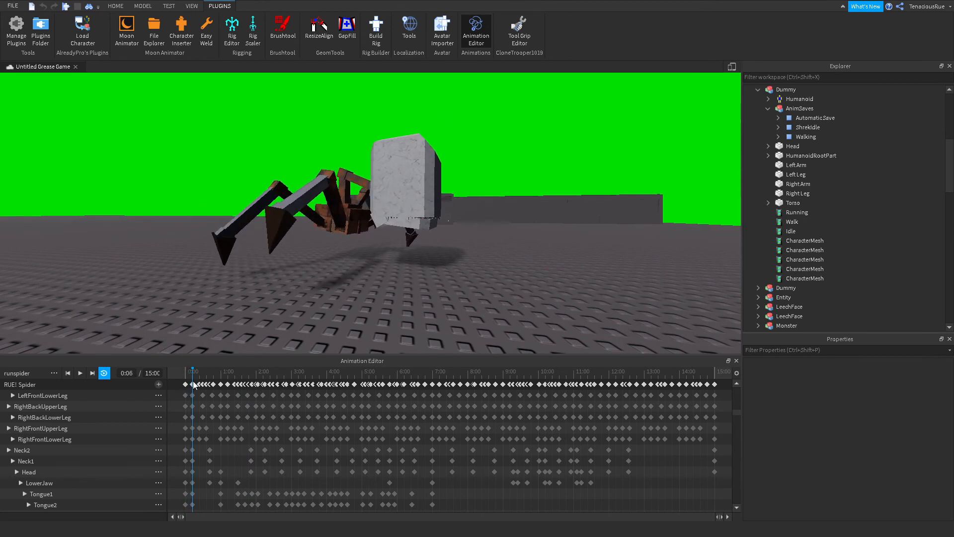
scroll(664, 467, "up", 3)
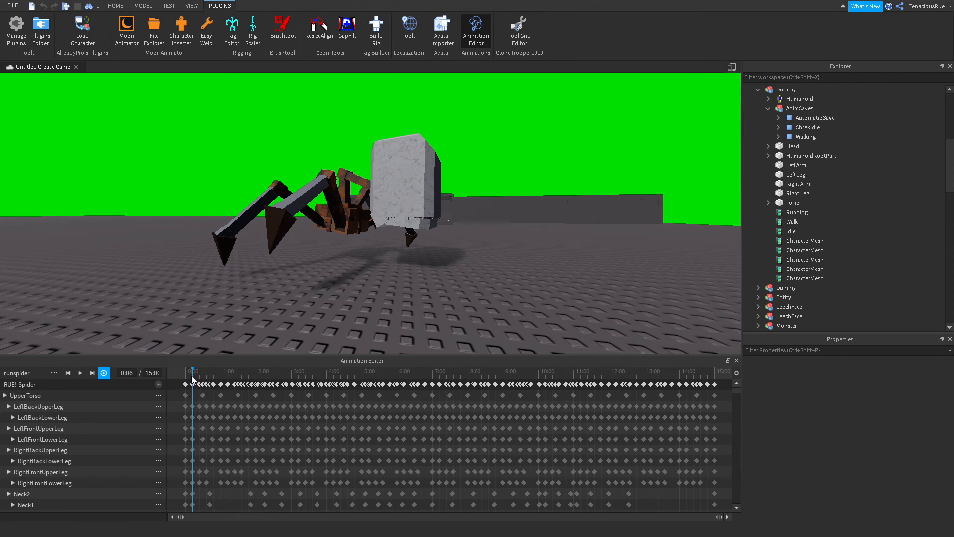
left_click_drag(193, 384, 337, 396)
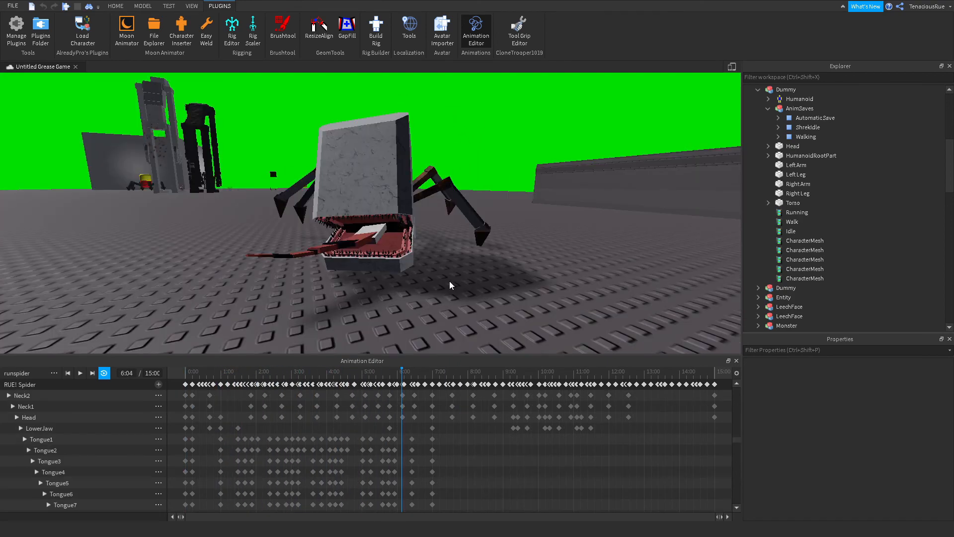
View the spider from above and scrub runspider from 6:04 to 8:11 to study the leg and head movement
right_click_drag(449, 281, 438, 253)
key("w")
scroll(450, 282, "down", 5)
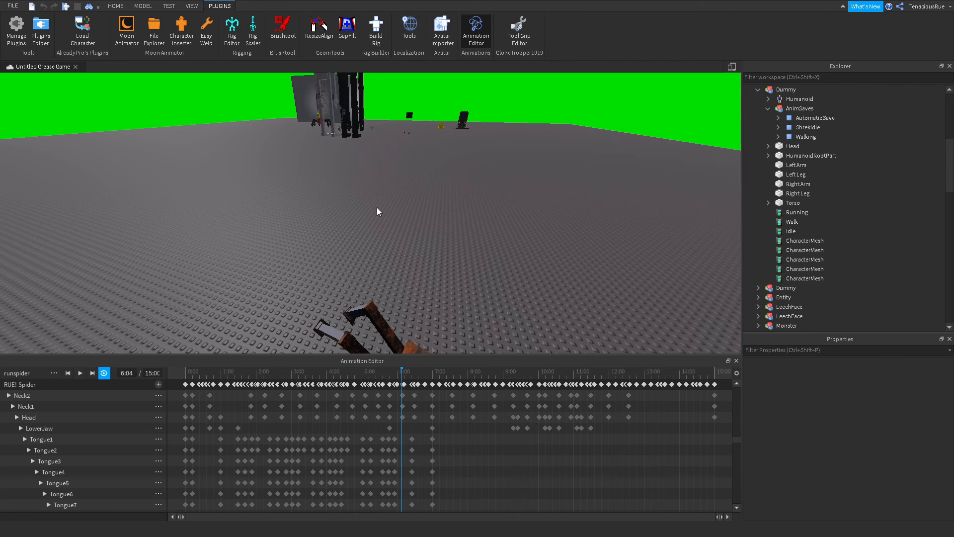
right_click_drag(487, 262, 487, 261)
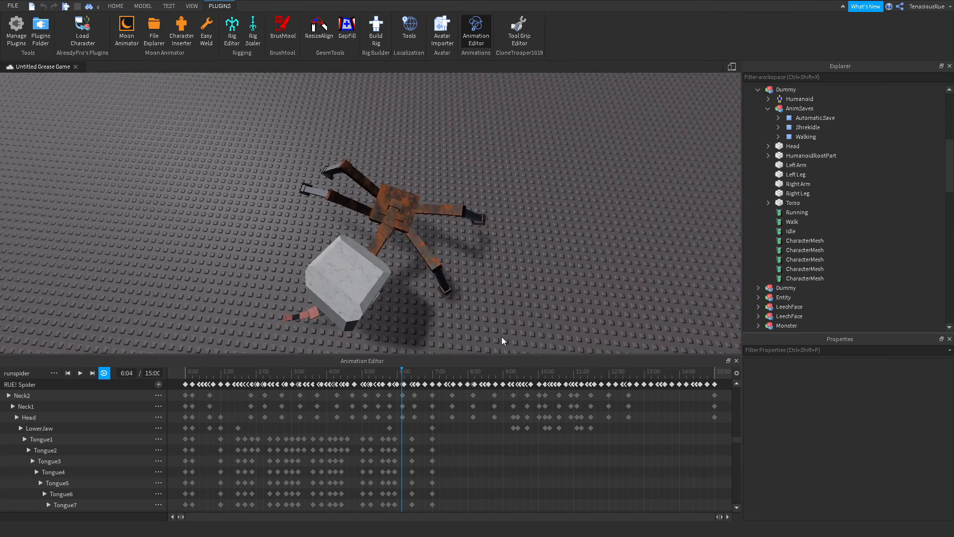
left_click_drag(394, 381, 481, 388)
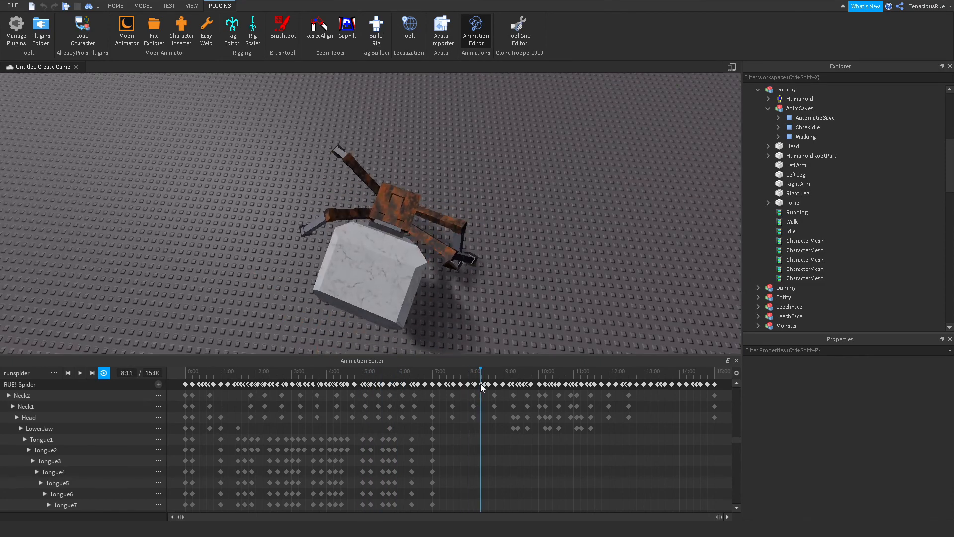
Play runspider from 8:11 and watch the spider's head and legs up close
scroll(487, 318, "up", 10)
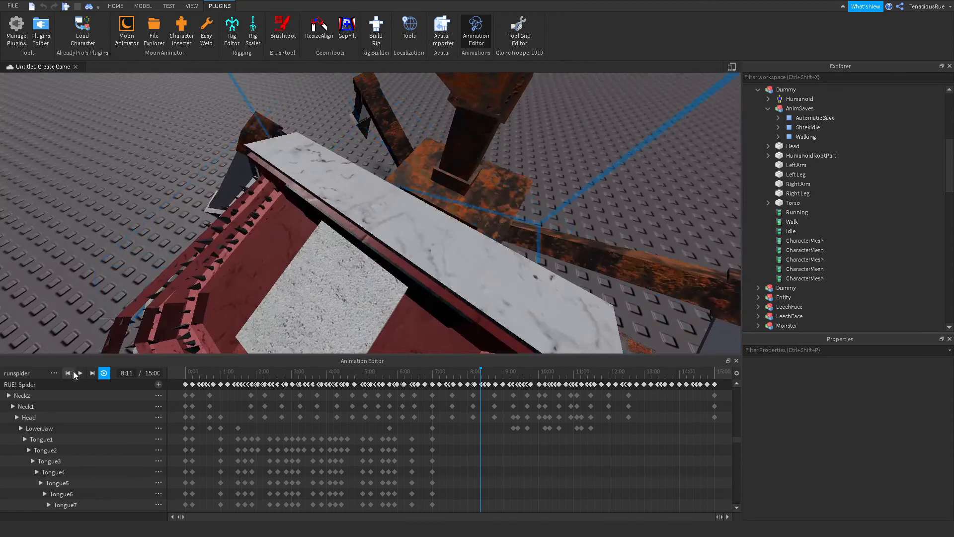
left_click(78, 373)
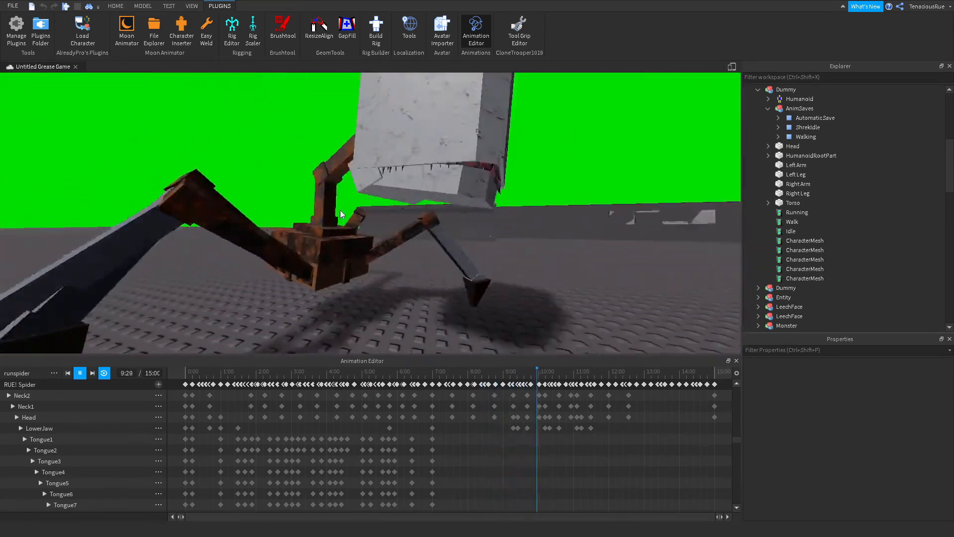
scroll(342, 215, "down", 8)
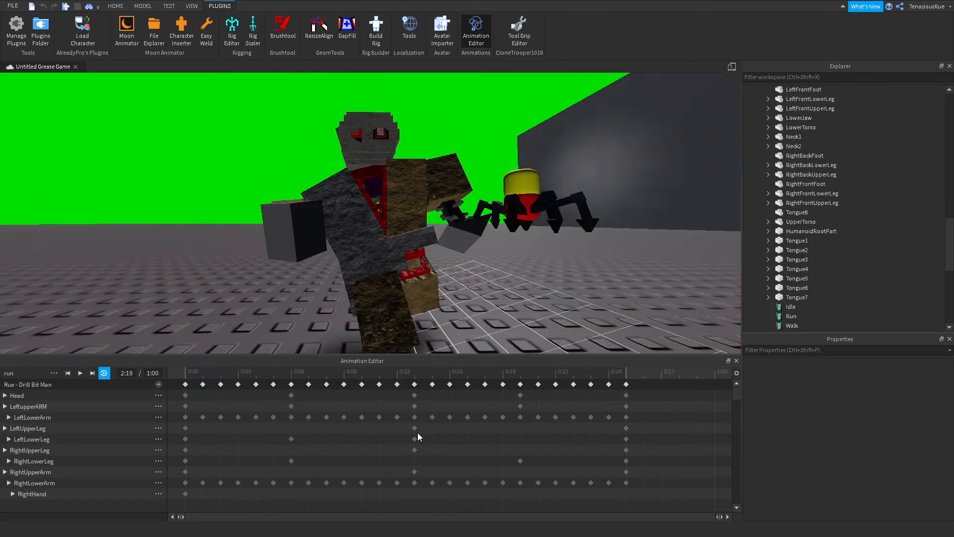
Move Drill Bit Man's run animation to 0:00 and examine the leg pose up close from the side
left_click_drag(186, 377, 137, 412)
key("w")
right_click_drag(315, 258, 317, 257)
key("s")
scroll(308, 309, "up", 5)
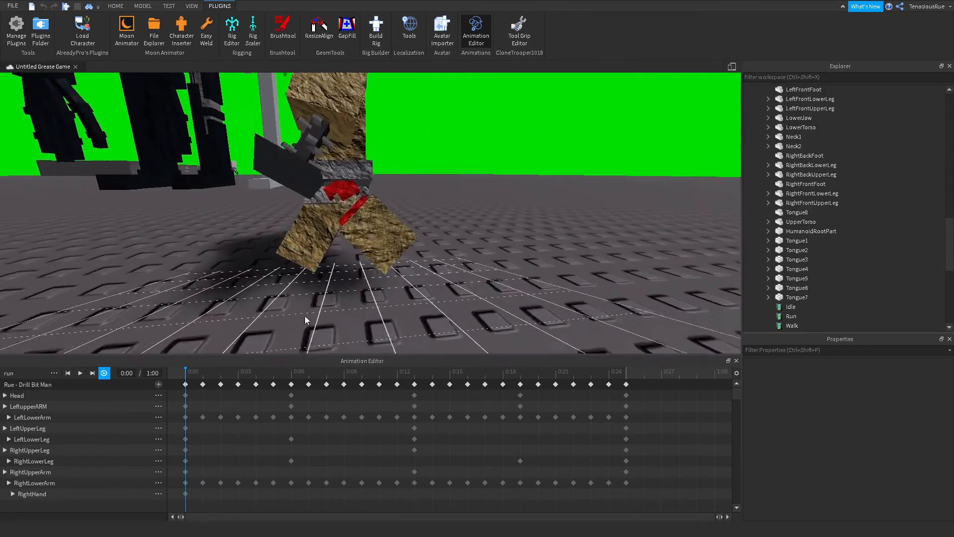
scroll(338, 266, "down", 2)
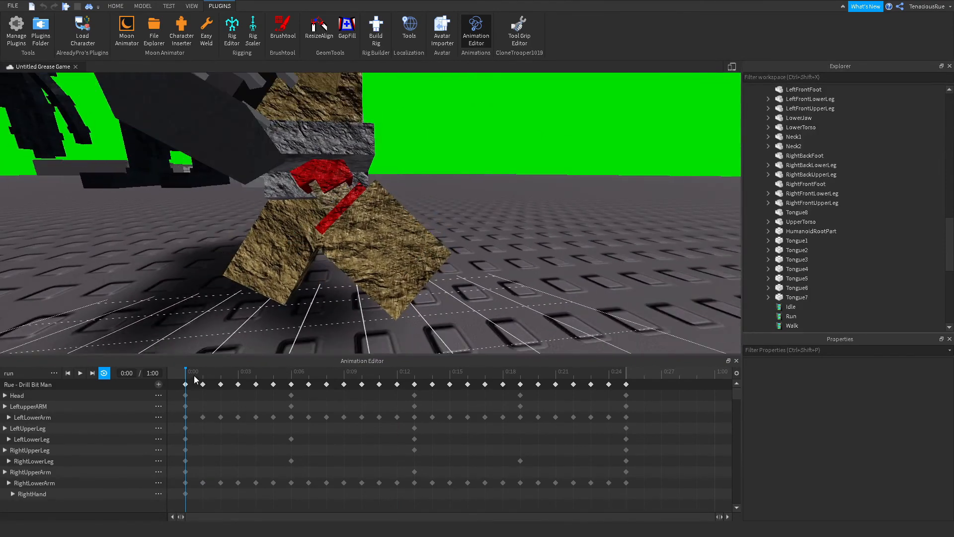
left_click_drag(196, 381, 169, 386)
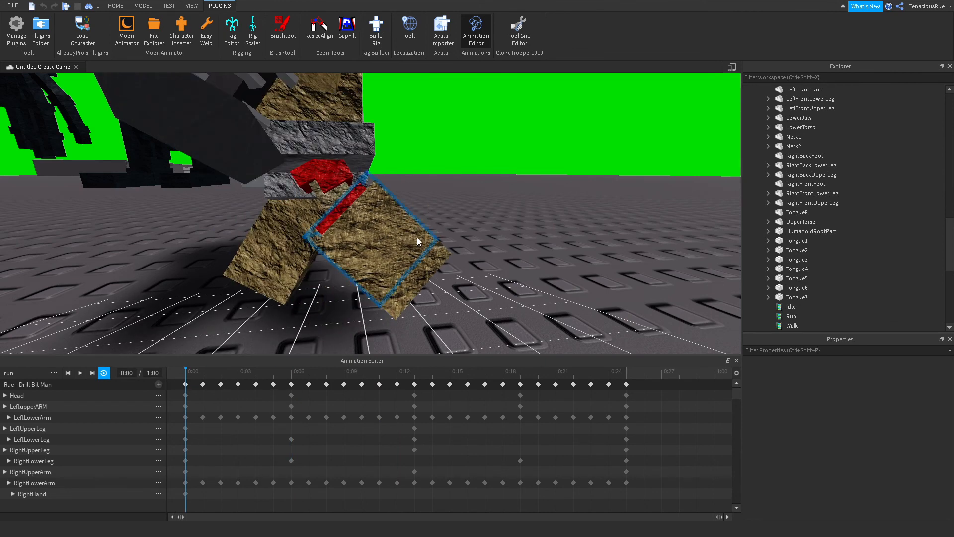
Compare Drill Bit Man's full stride at 0:00 with the opposite stride at 0:13 of the run
scroll(416, 237, "down", 2)
right_click_drag(416, 237, 416, 238)
scroll(417, 237, "up", 1)
scroll(417, 237, "down", 2)
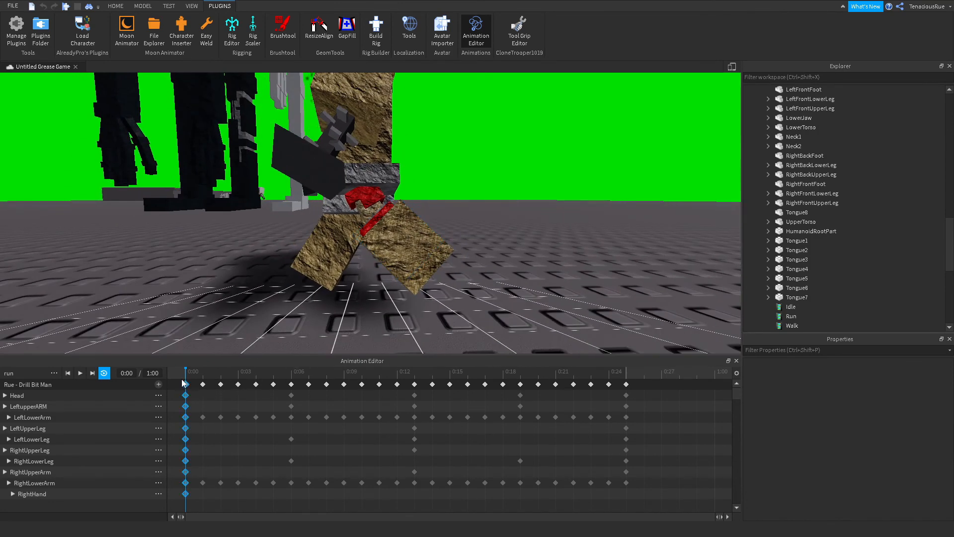
left_click_drag(193, 381, 217, 403)
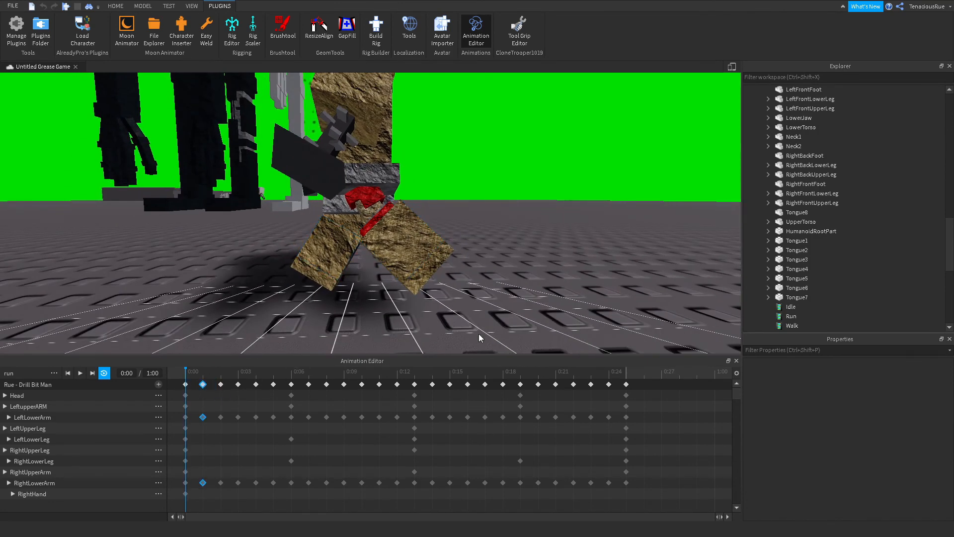
left_click(417, 379)
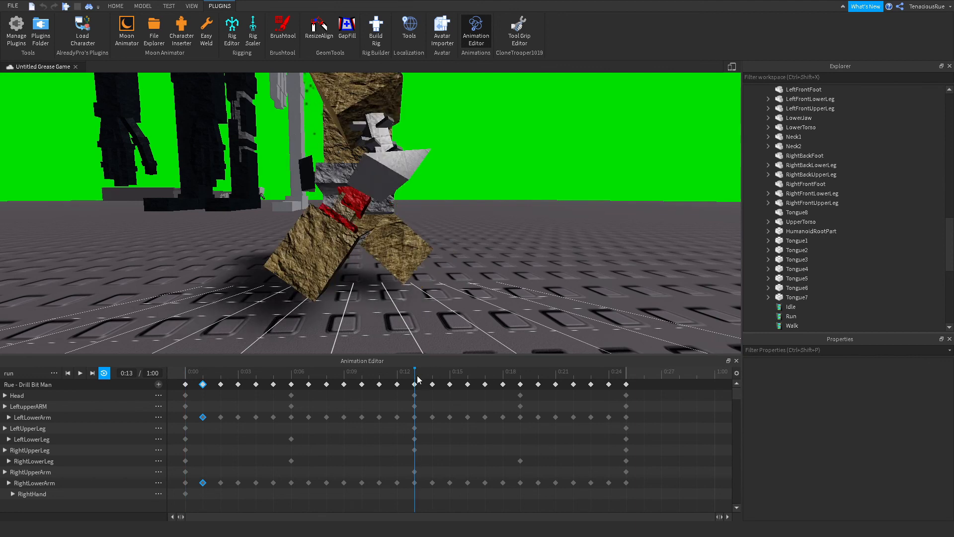
Examine Drill Bit Man's whole-body pose at 0:06 of the run and scrub the animation to 0:14
left_click(292, 379)
right_click_drag(369, 254, 410, 262)
scroll(403, 271, "down", 5)
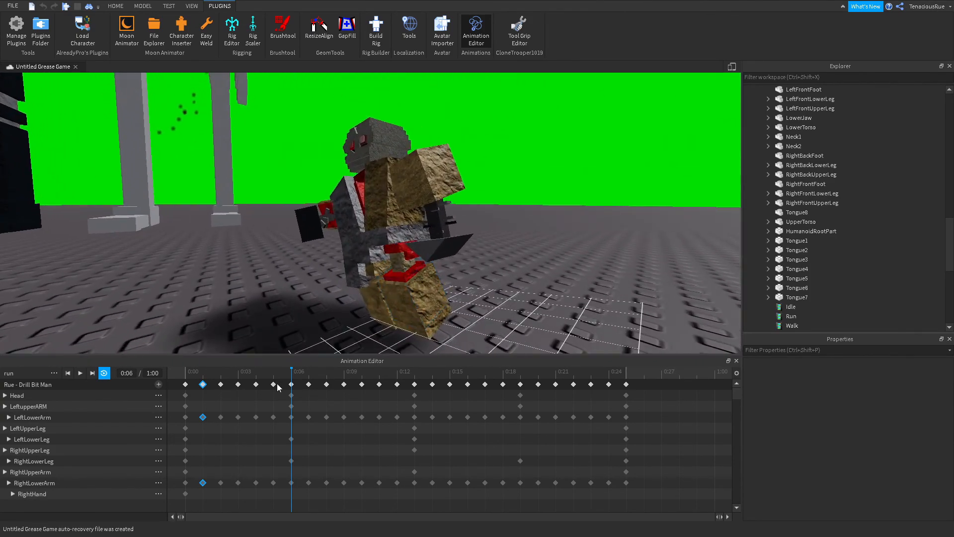
left_click(291, 385)
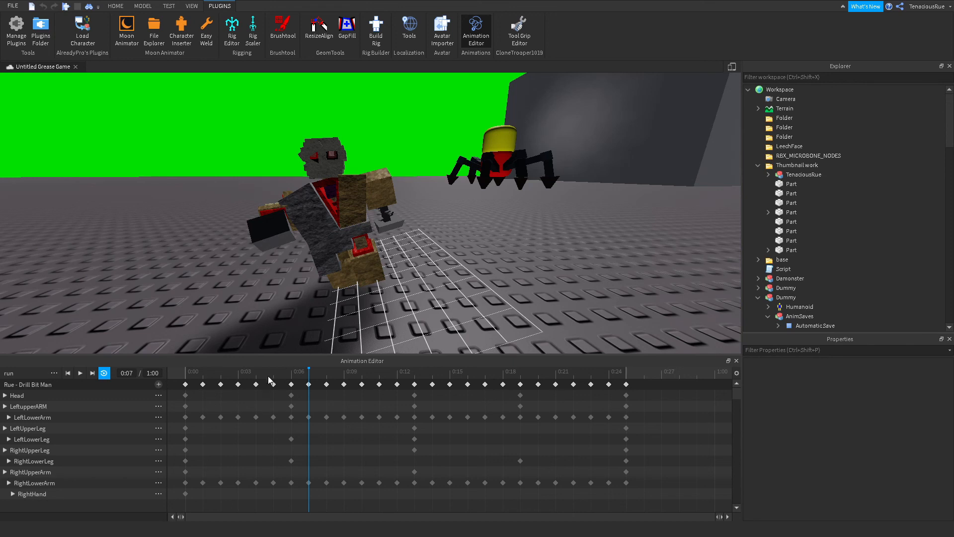
left_click_drag(193, 376, 432, 389)
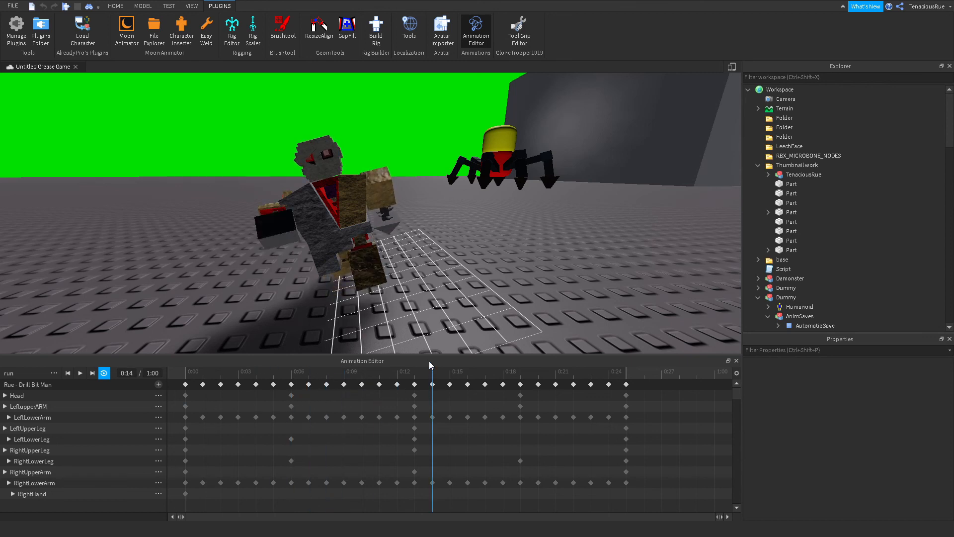